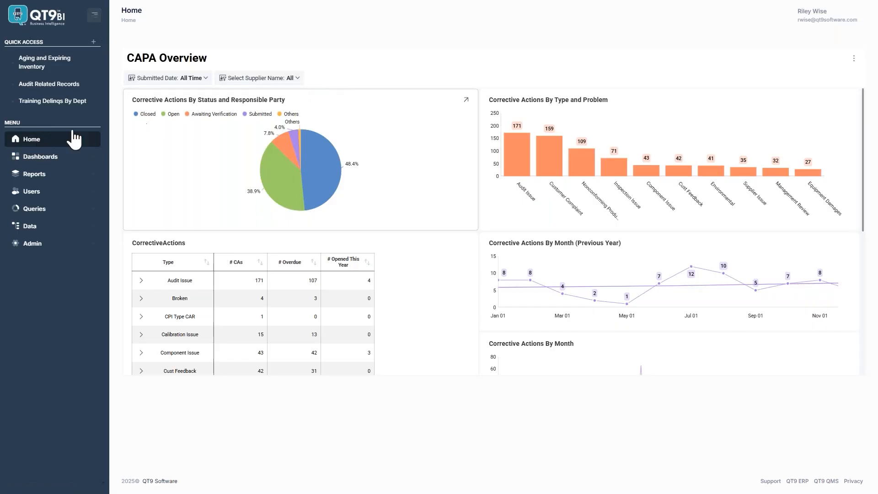
click(63, 166)
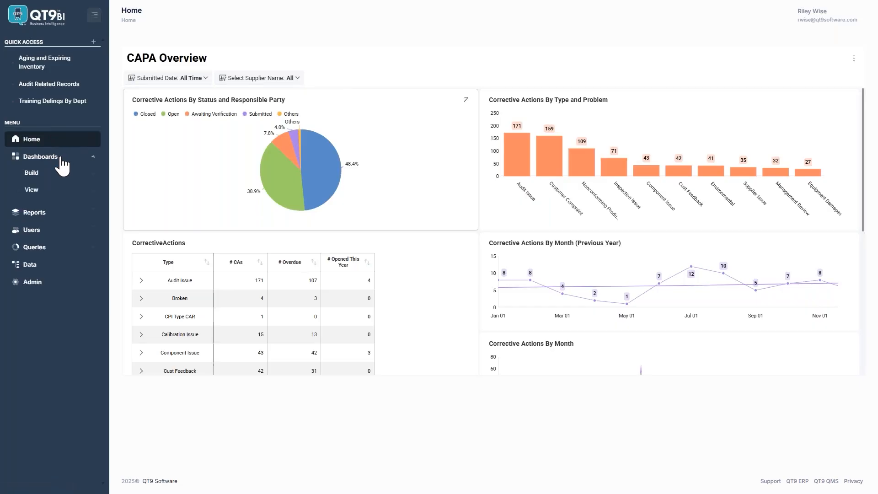
click(63, 166)
click(61, 178)
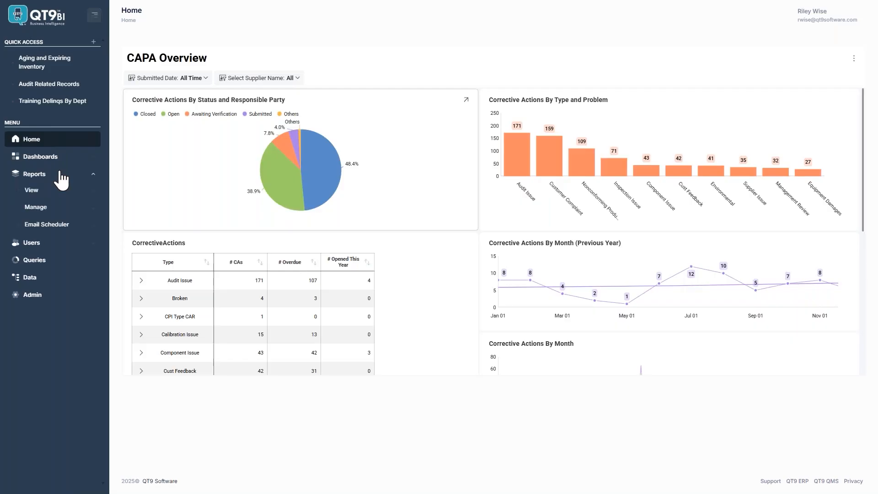
click(61, 177)
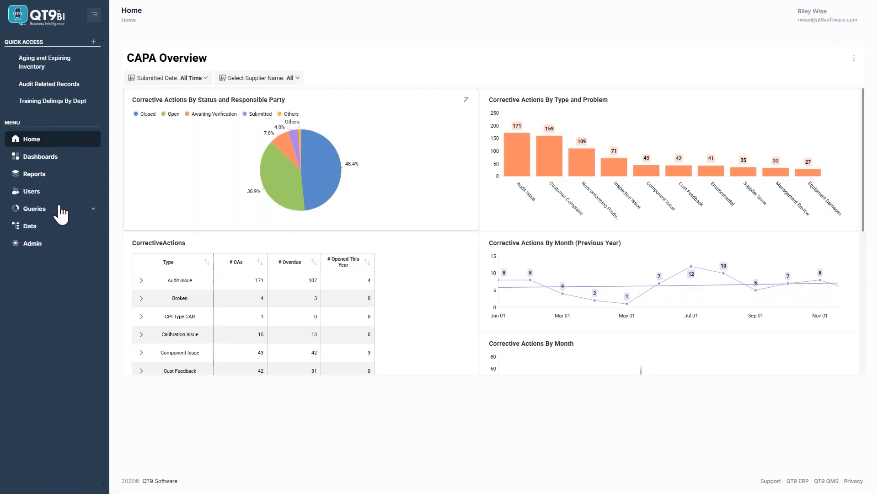
click(61, 211)
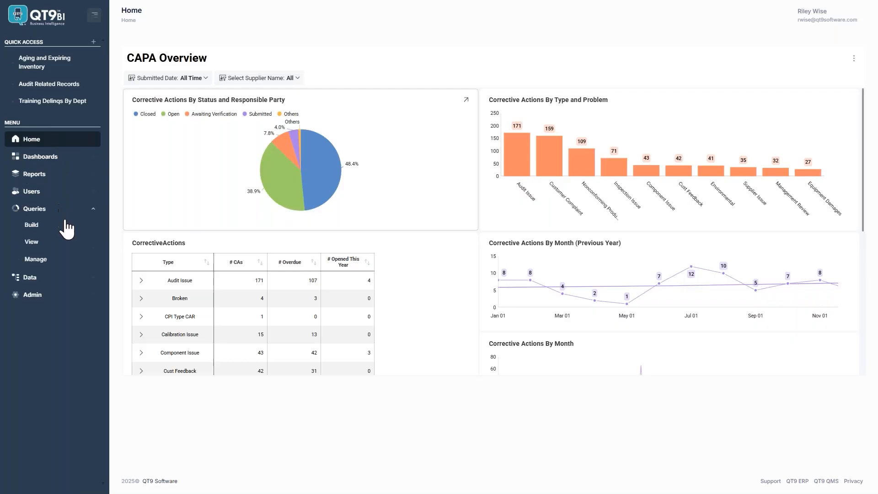
click(63, 209)
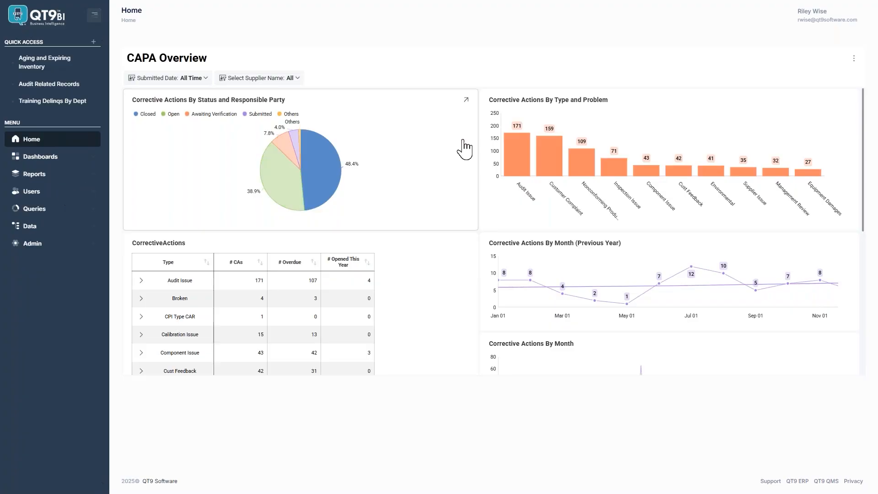
click(812, 14)
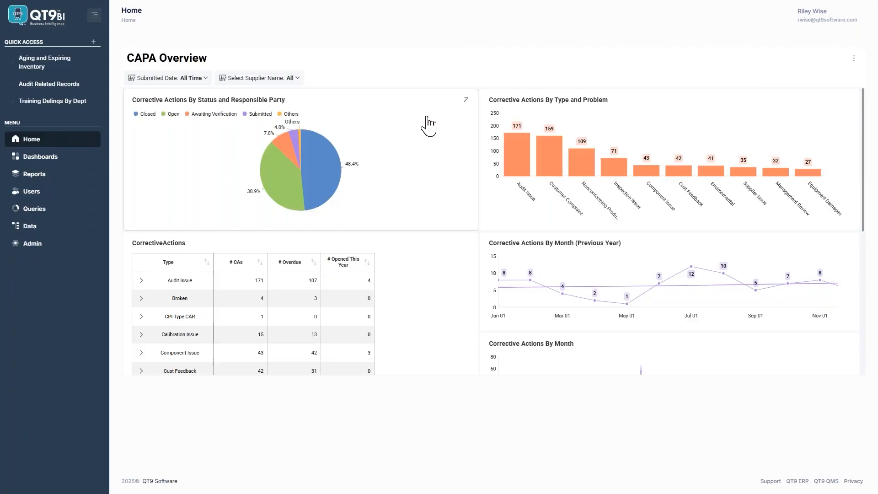
Look over the charts and tables of the CAPA Overview dashboard down to the detailed corrective actions list.
mouse_move(546, 136)
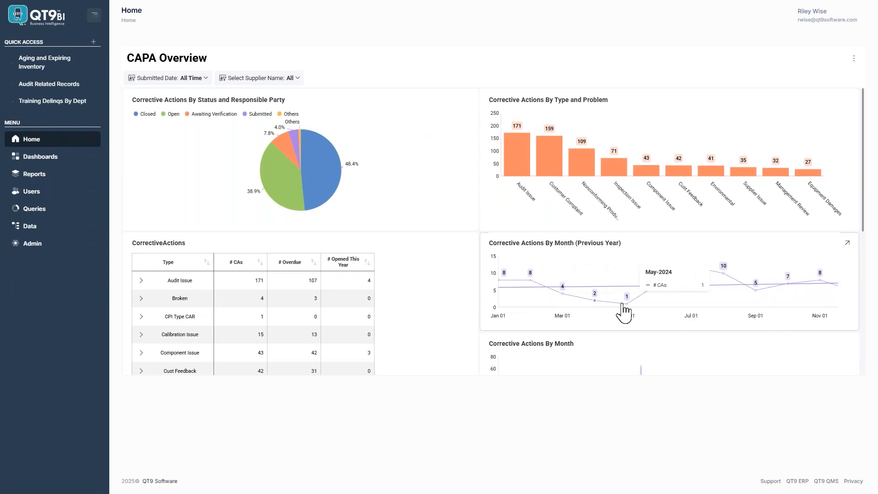
scroll(461, 324, down, 1)
scroll(465, 324, down, 5)
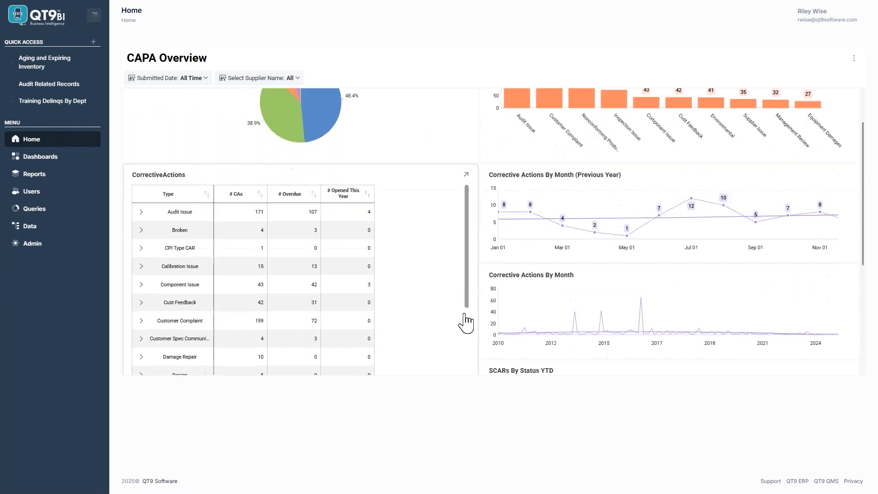
scroll(414, 283, down, 5)
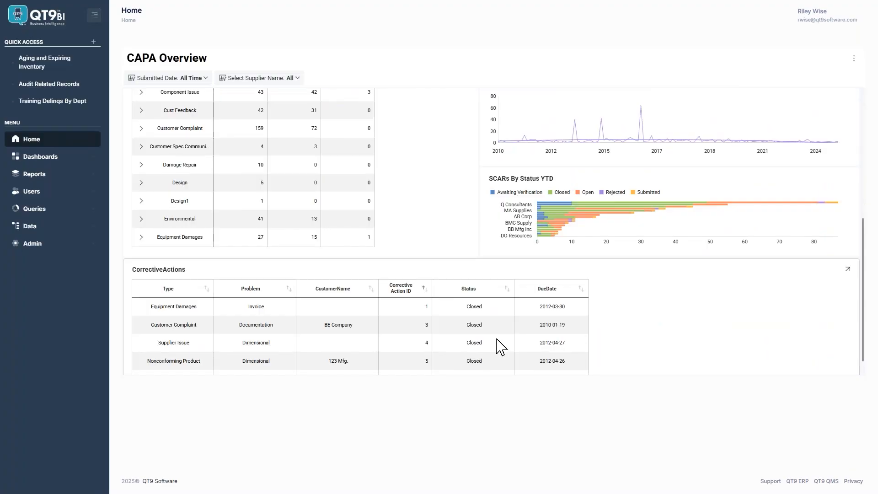
scroll(500, 348, up, 10)
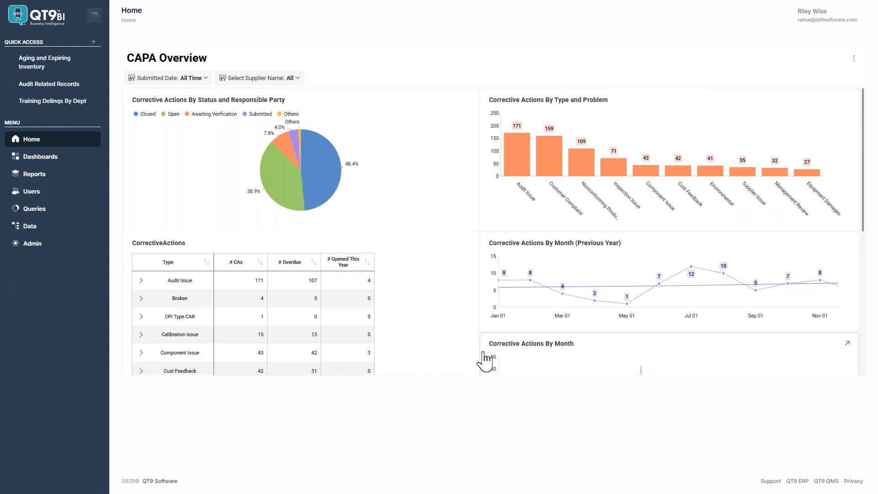
Filter the CAPA Overview dashboard to submitted dates from Jan 1 2025 to Dec 31 2025.
click(188, 79)
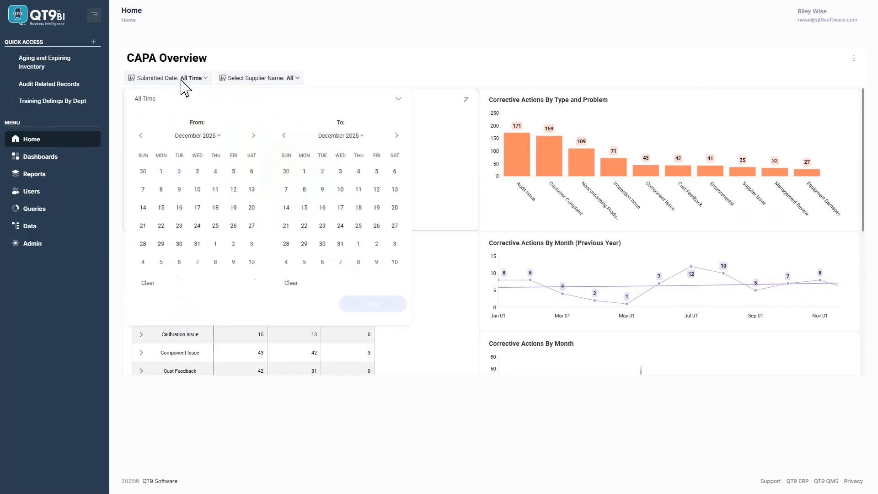
click(204, 139)
click(157, 171)
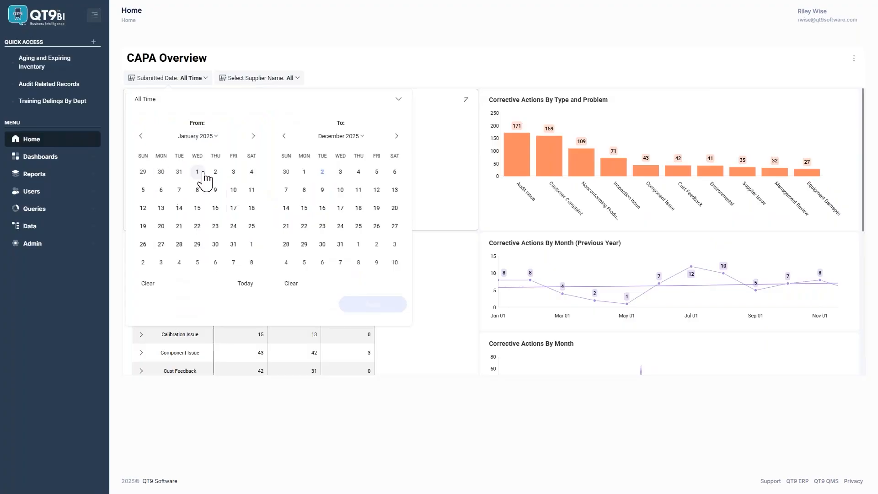
click(201, 173)
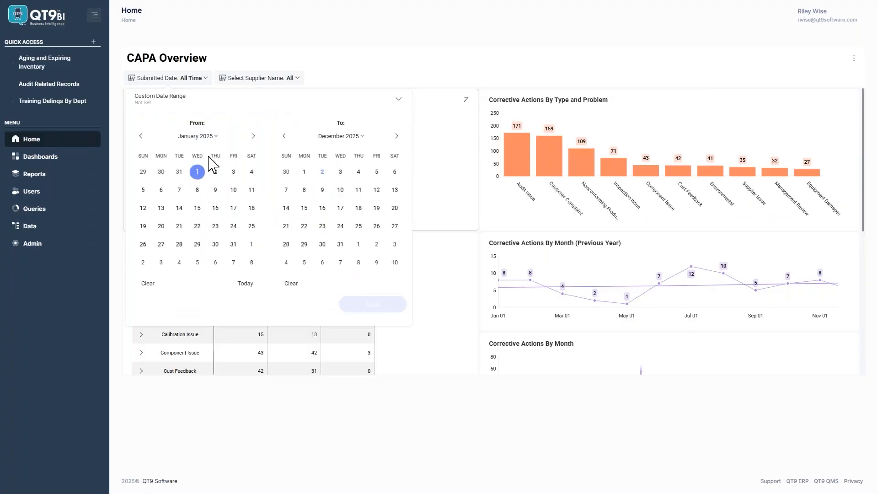
click(340, 244)
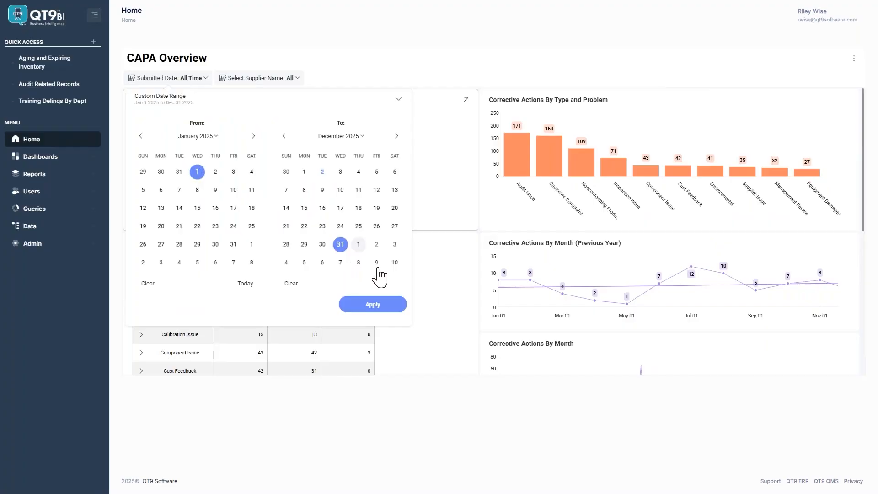
click(376, 304)
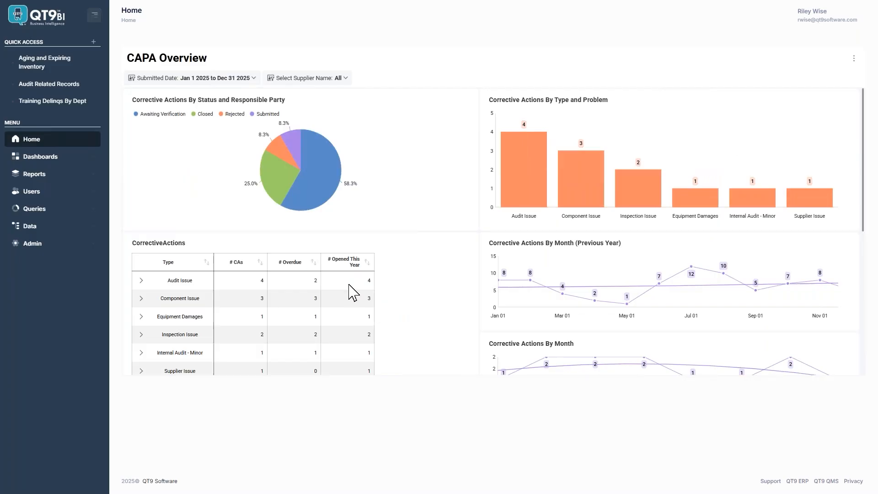
Review the preset ranges of the Submitted Date filter and the choices of the Supplier Name filter, leaving both as they are.
click(227, 78)
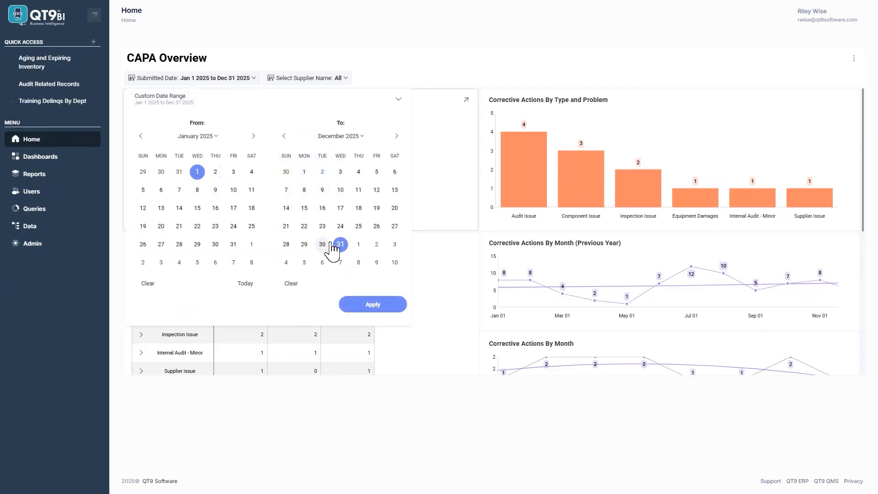
click(170, 106)
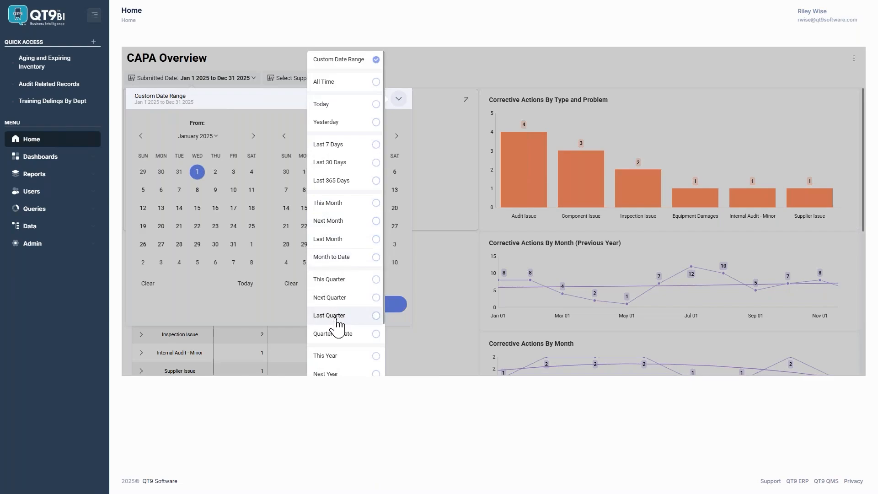
scroll(337, 324, down, 2)
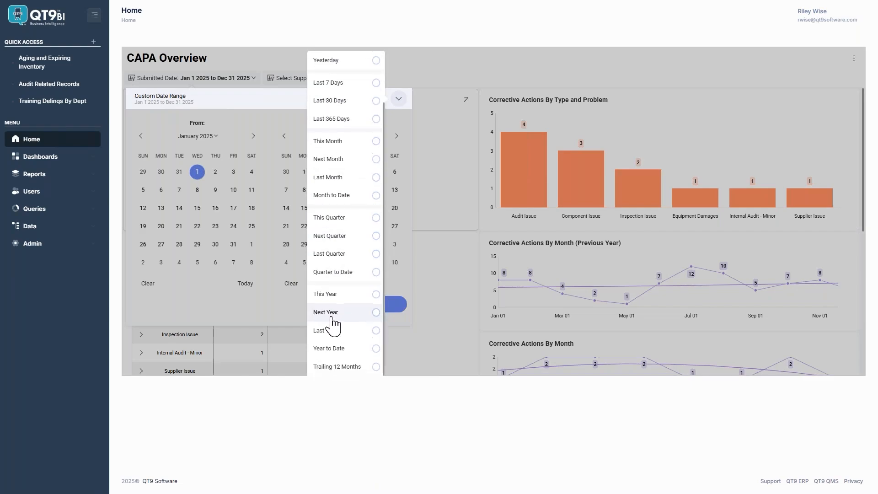
click(527, 79)
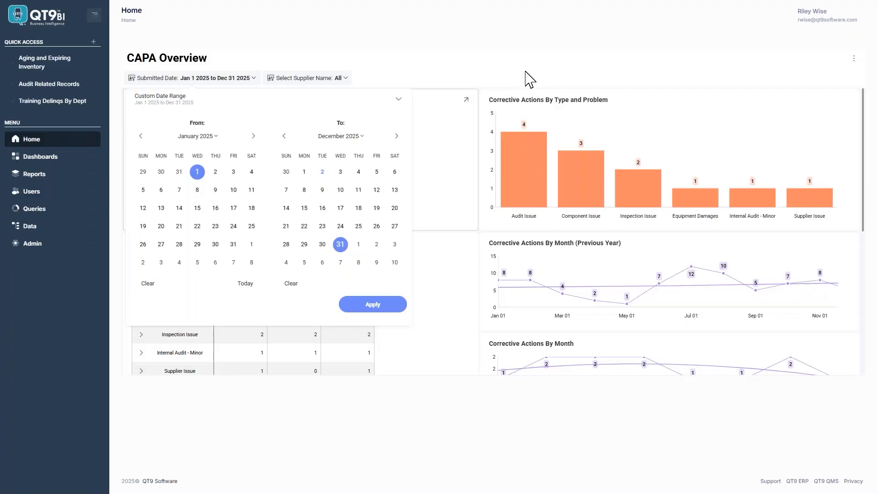
click(545, 104)
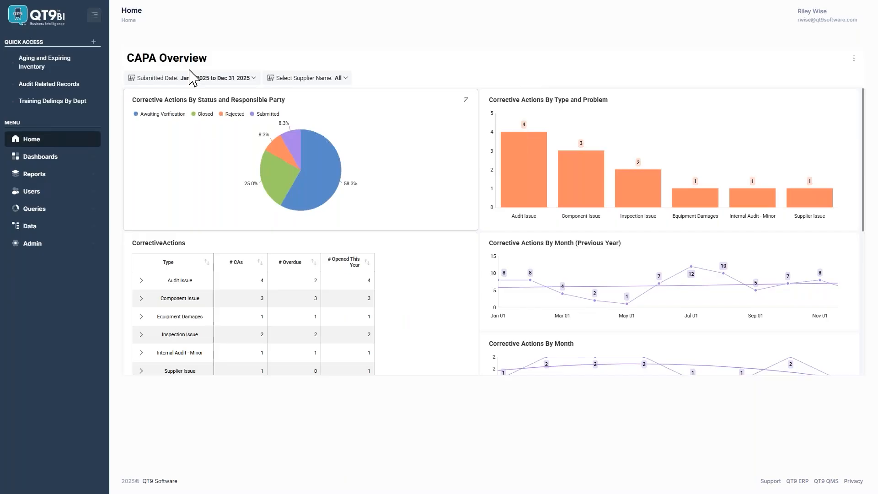
click(290, 78)
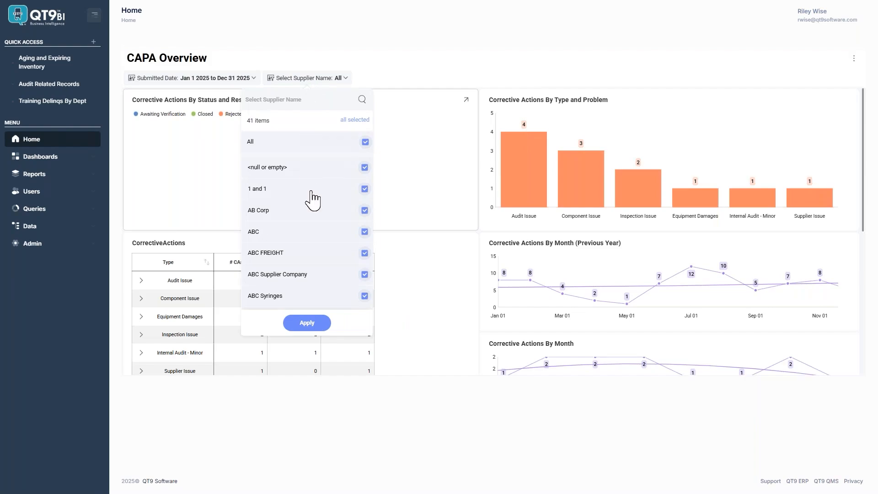
click(374, 84)
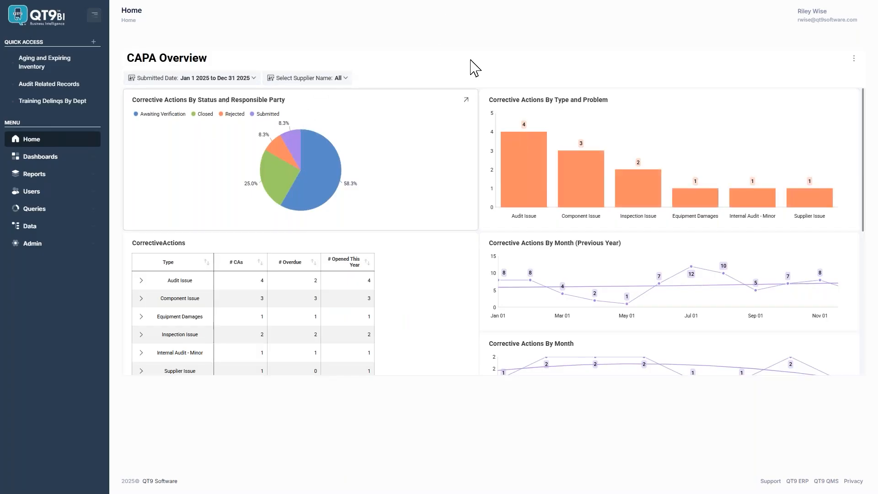
Enlarge the Corrective Actions By Status and Responsible Party chart to view it as a table, and restore it as a pie on the dashboard.
click(466, 100)
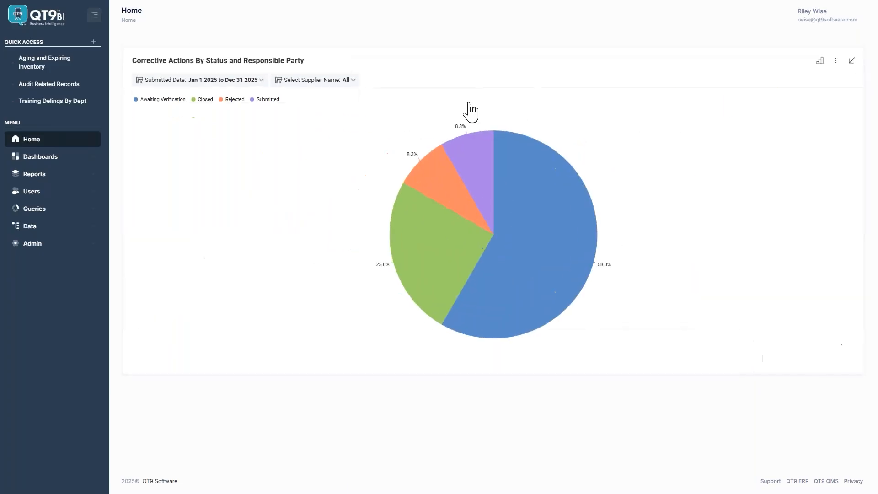
click(818, 64)
click(793, 97)
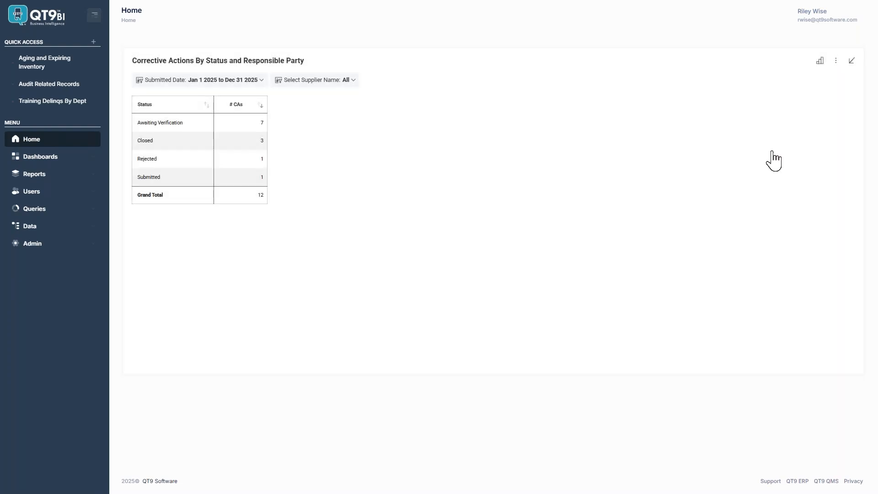
click(819, 61)
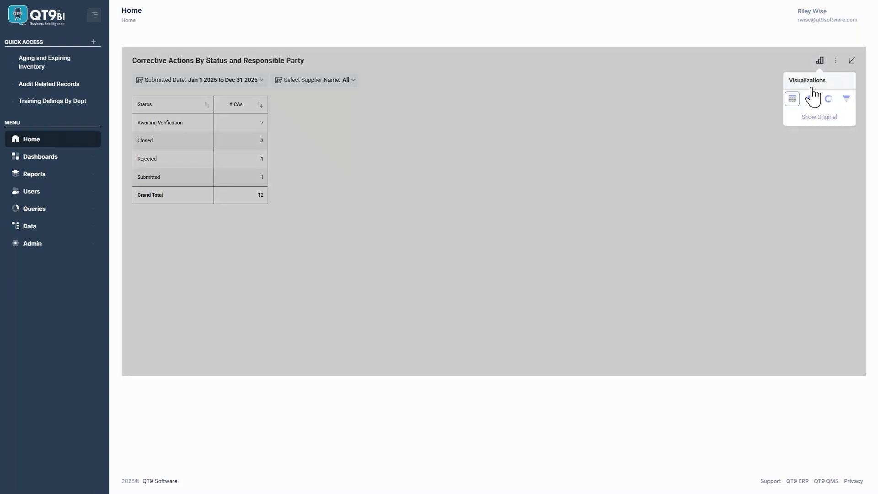
click(809, 99)
click(851, 60)
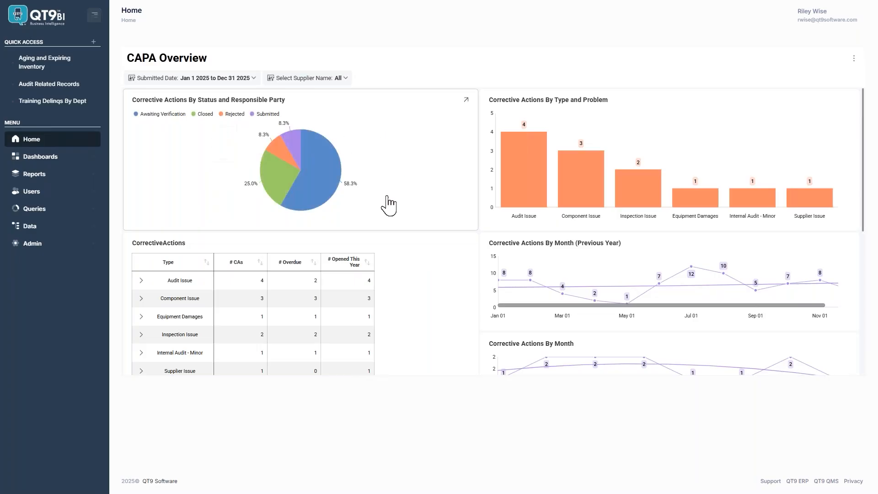
Reset the dashboard's Submitted Date filter to All Time.
click(215, 78)
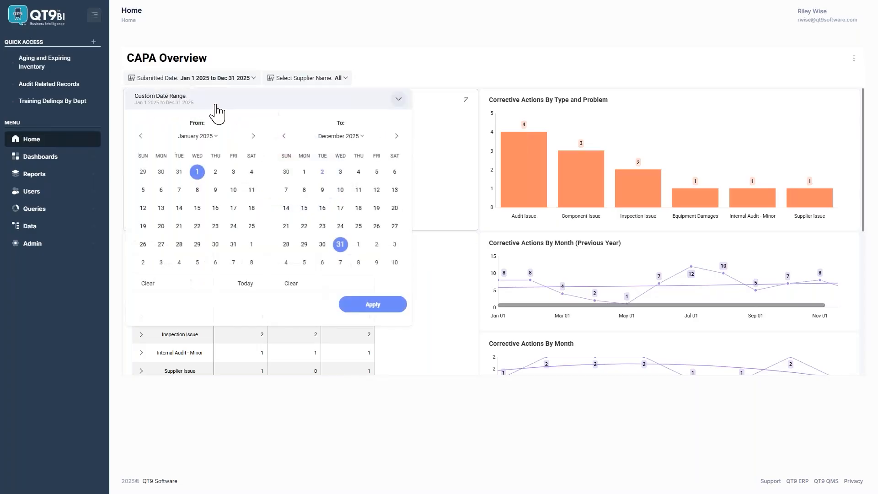
click(219, 111)
click(341, 82)
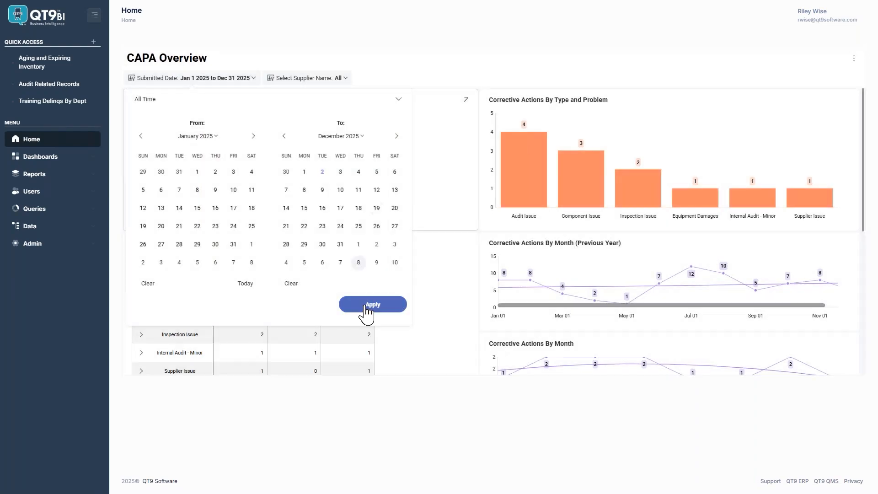
click(369, 308)
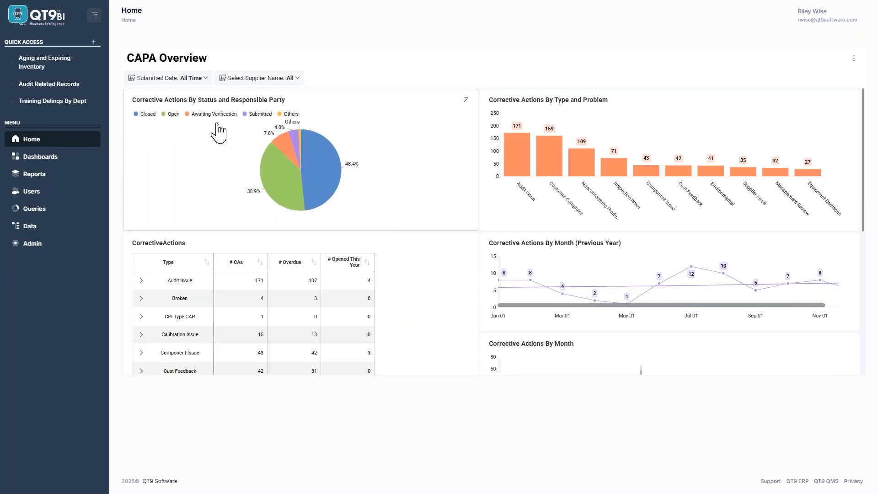
Drill down into the Open slice of the status pie chart to view its responsible parties, and return to the status level.
mouse_move(276, 175)
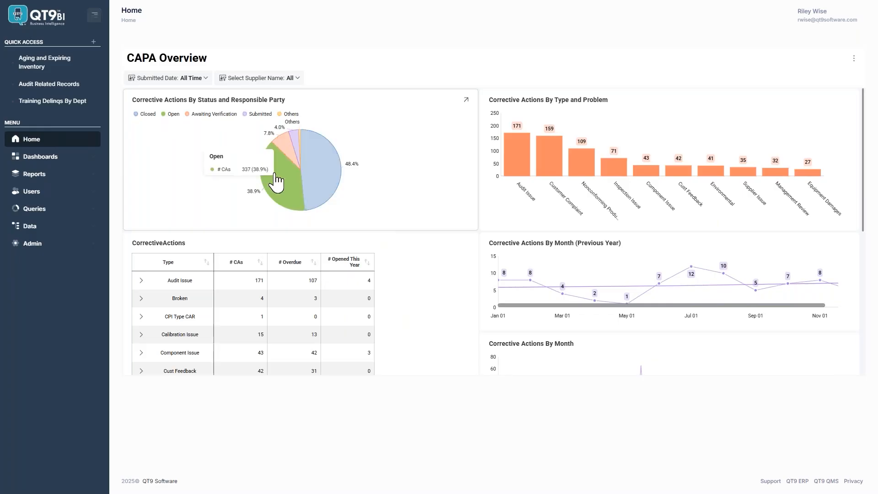
click(271, 189)
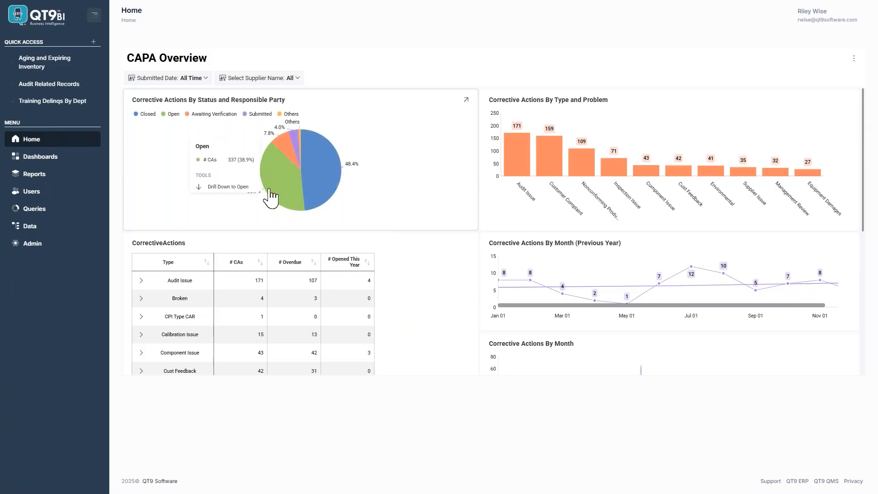
click(225, 192)
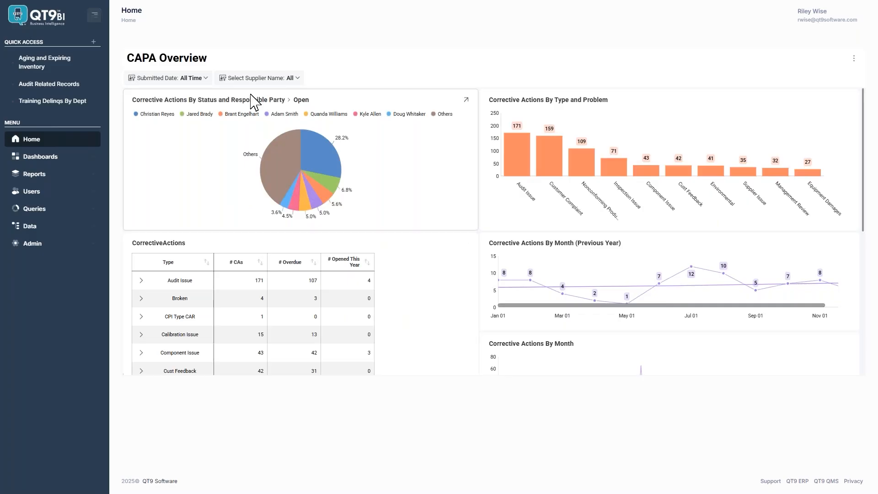
click(215, 101)
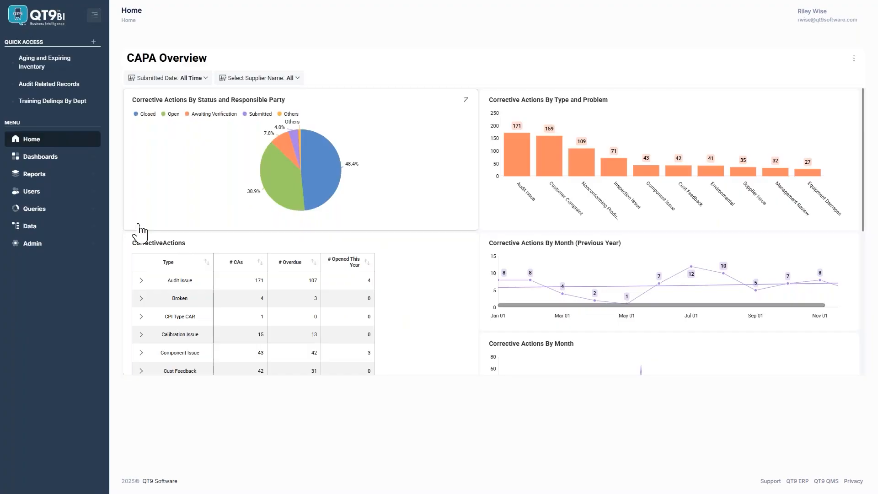
Open the list of dashboards available for viewing.
click(51, 161)
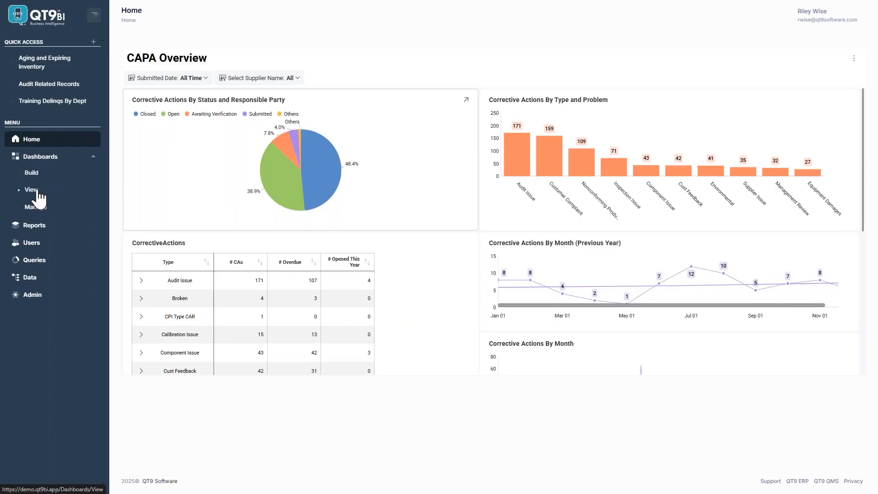
click(36, 190)
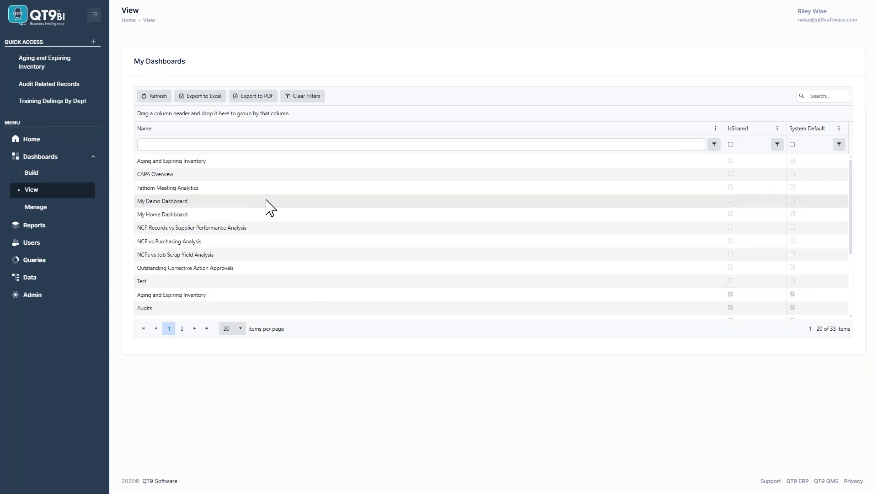
Filter the dashboard list to system defaults, and view the CAPA - Supplier Quality dashboard before returning to the list.
click(819, 30)
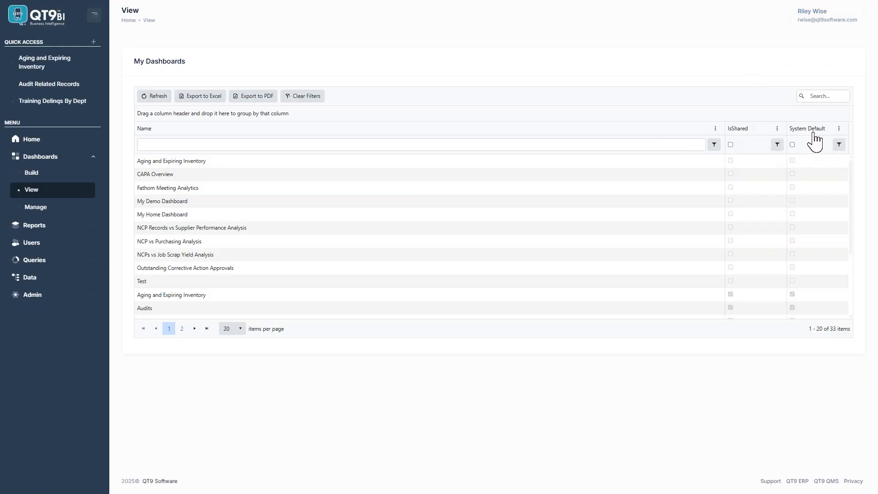
click(793, 145)
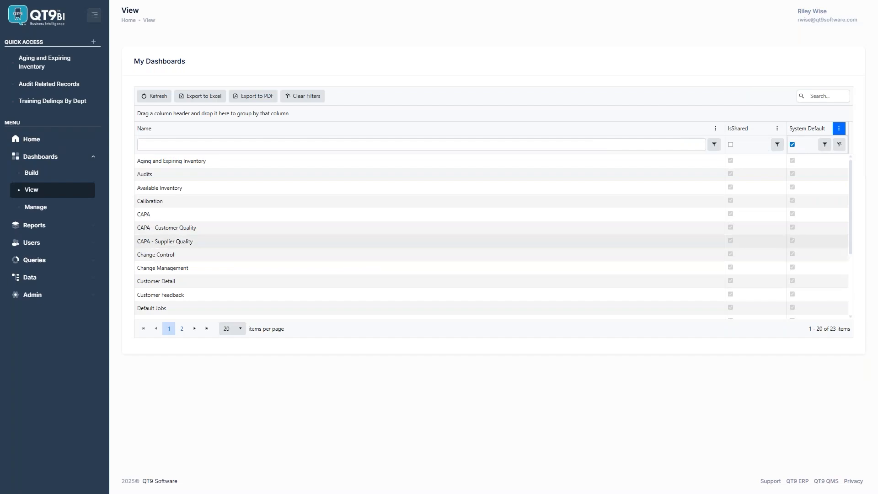
click(194, 246)
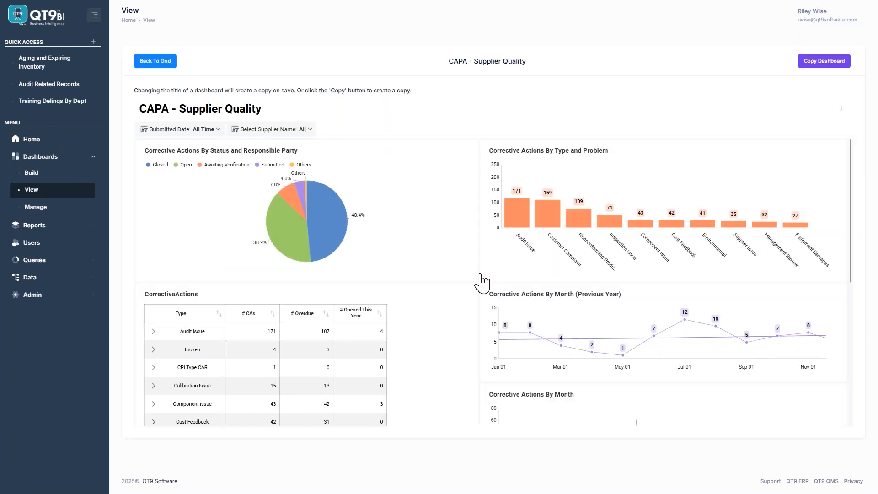
mouse_move(502, 336)
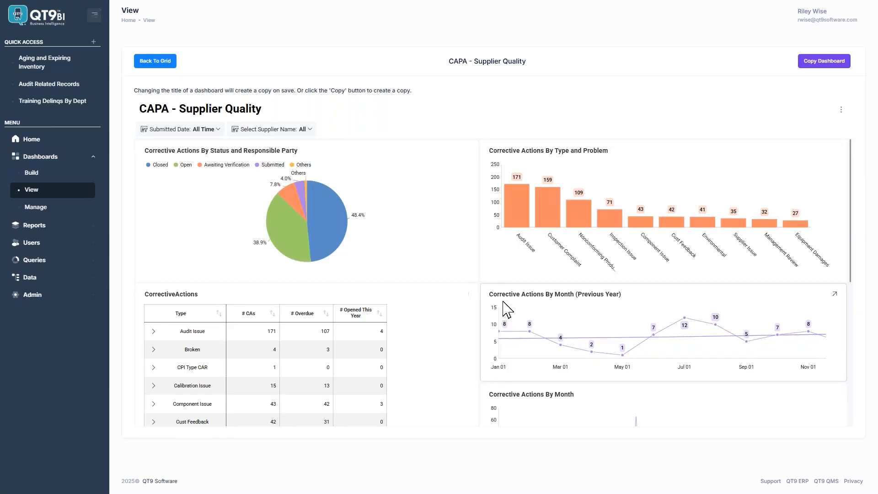
click(165, 63)
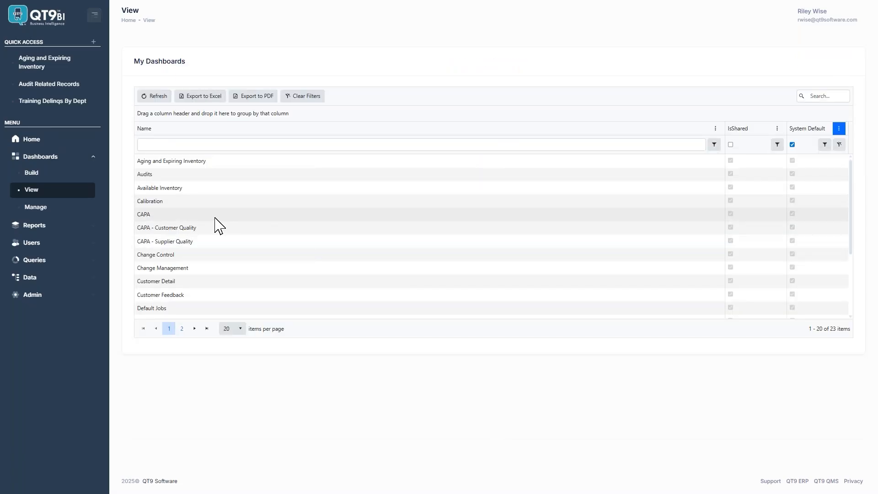
View the Customer Feedback and the Aging and Expiring Inventory system dashboards, and reopen Customer Feedback.
click(198, 295)
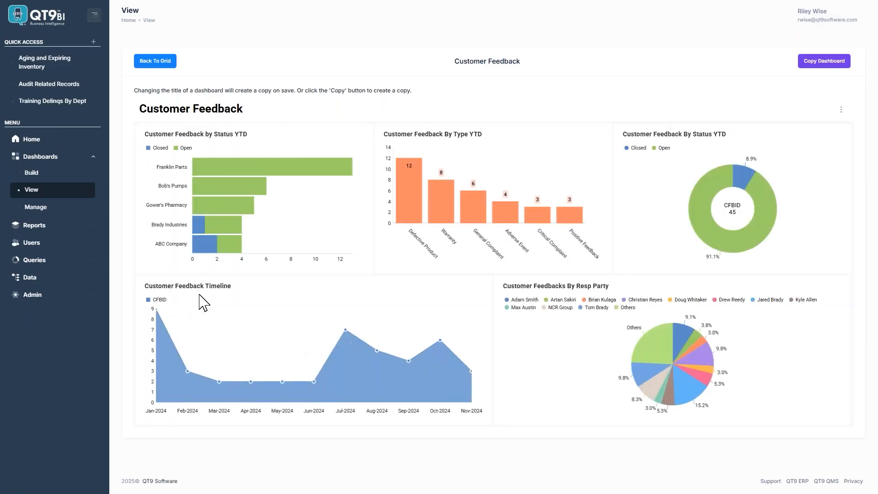
click(161, 66)
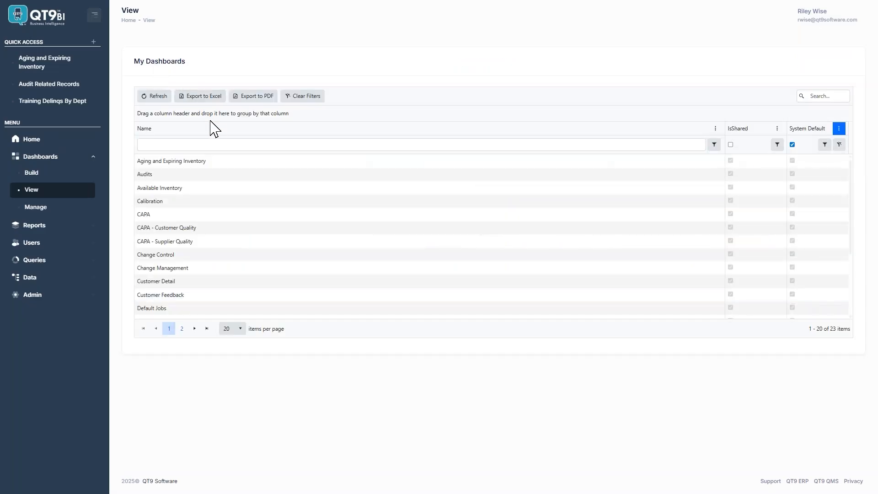
click(220, 162)
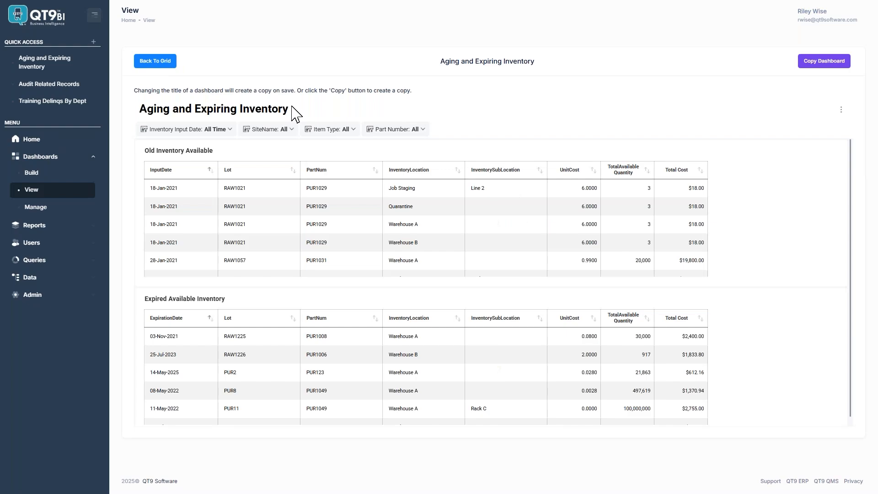
click(165, 64)
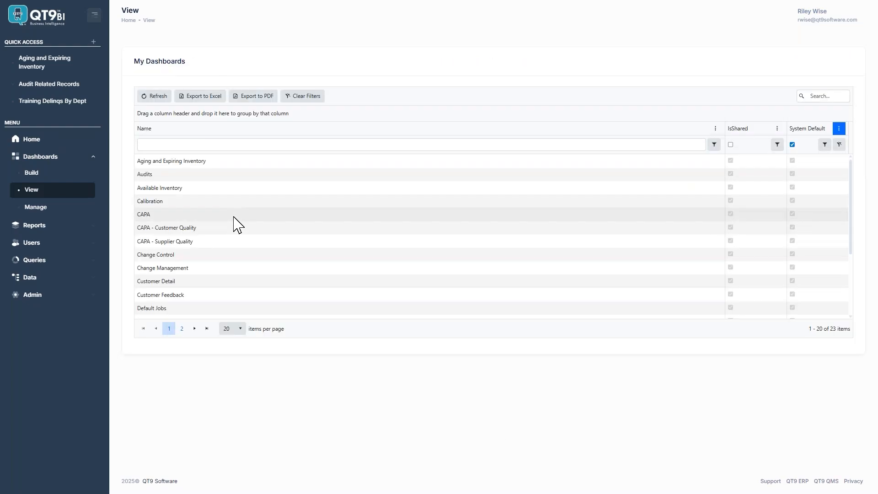
click(193, 294)
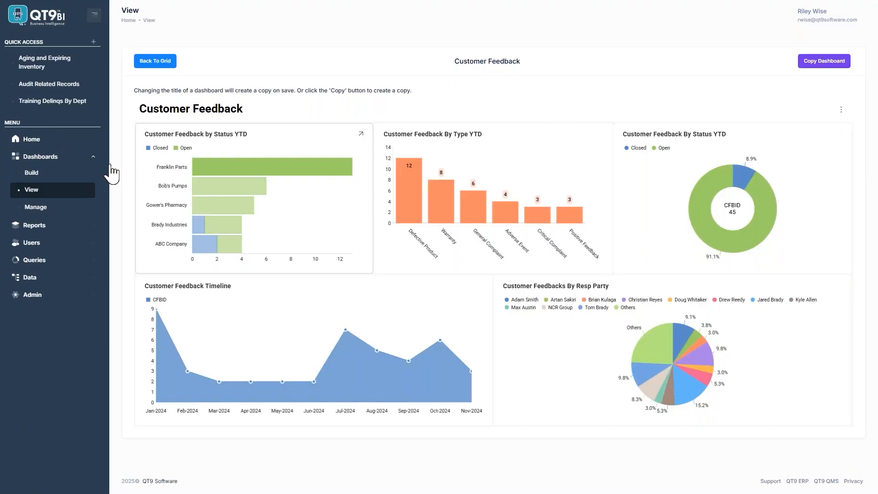
Start building a new dashboard and title it "My Webinar Dashboard".
click(38, 174)
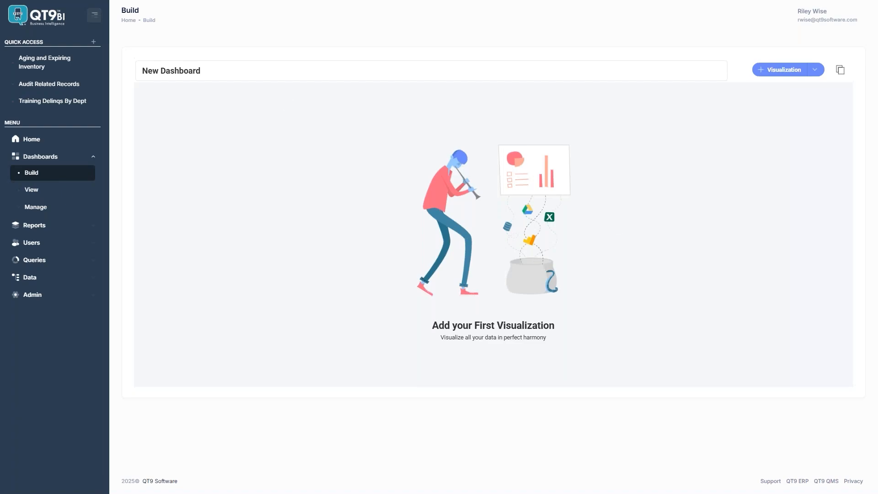
triple_click(184, 71)
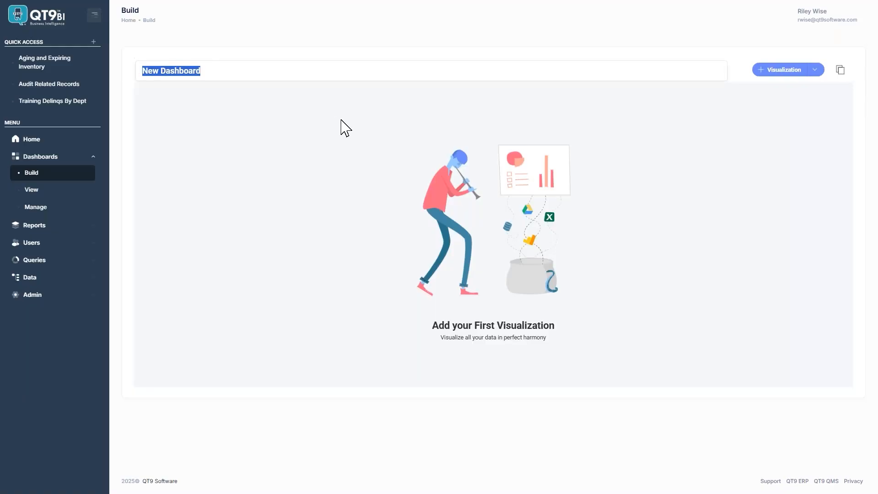
text(My Webinar Da)
text(shbaor)
key(BackSpace)
key(BackSpace)
key(BackSpace)
text(oard)
click(362, 136)
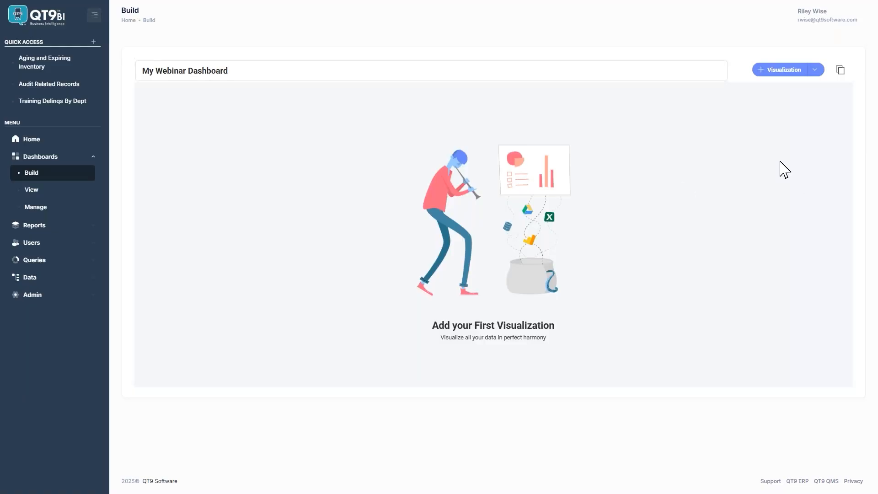
Start a new visualization from the QMS DataSource and look over its database setup options.
click(769, 74)
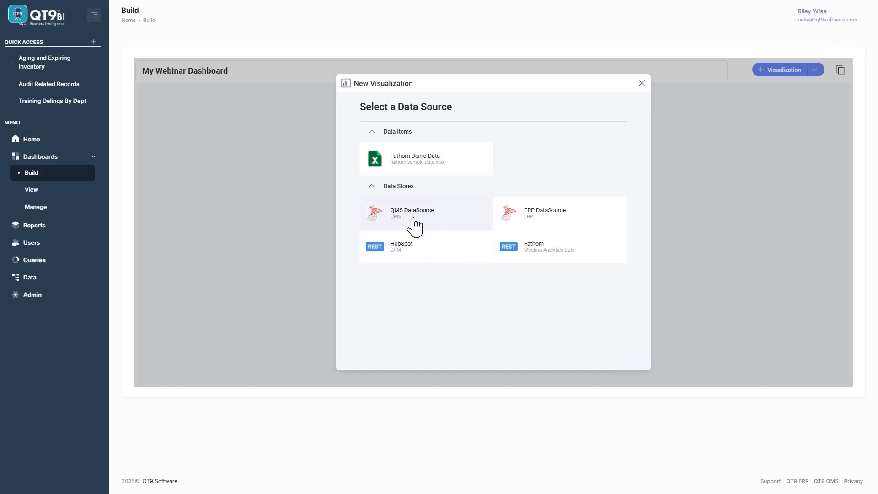
click(440, 220)
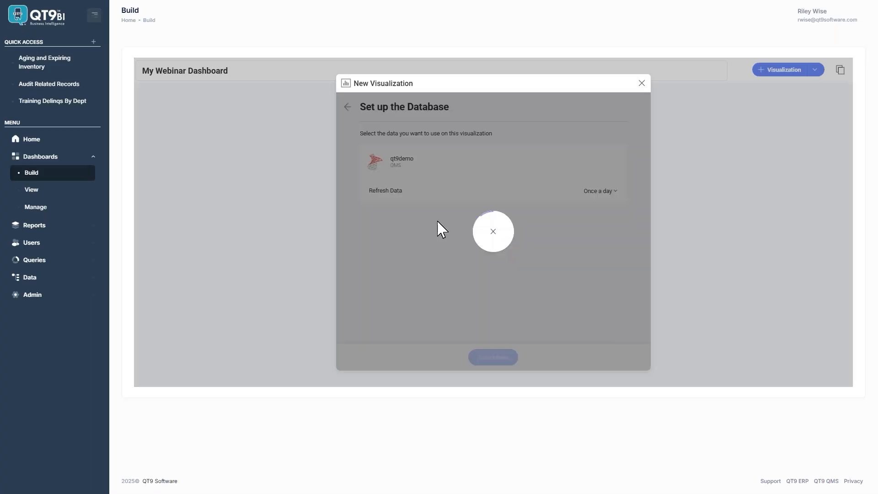
scroll(484, 258, down, 3)
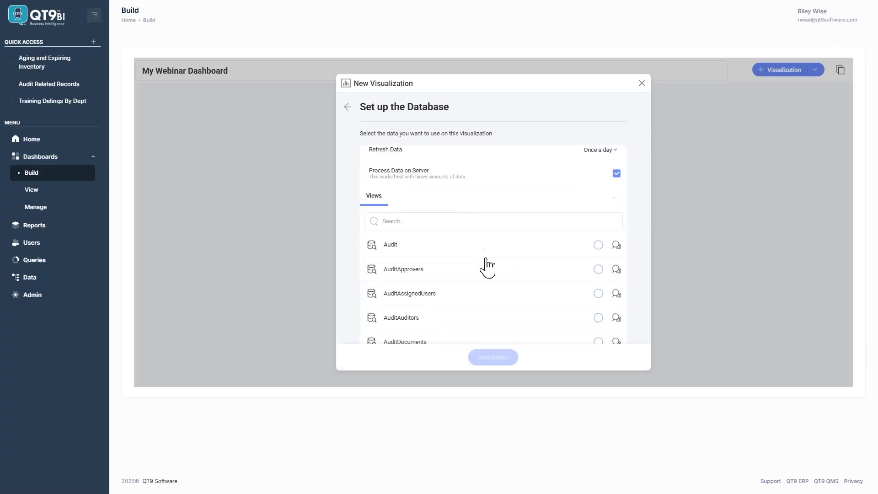
scroll(485, 263, up, 1)
scroll(485, 265, up, 1)
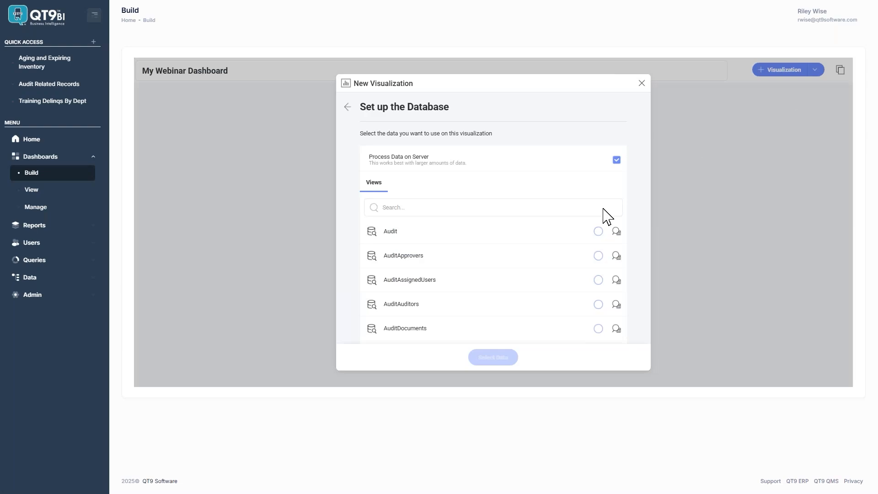
Browse the available data views and preview the rows of ChangeCtlRecords without selecting it.
scroll(606, 215, down, 5)
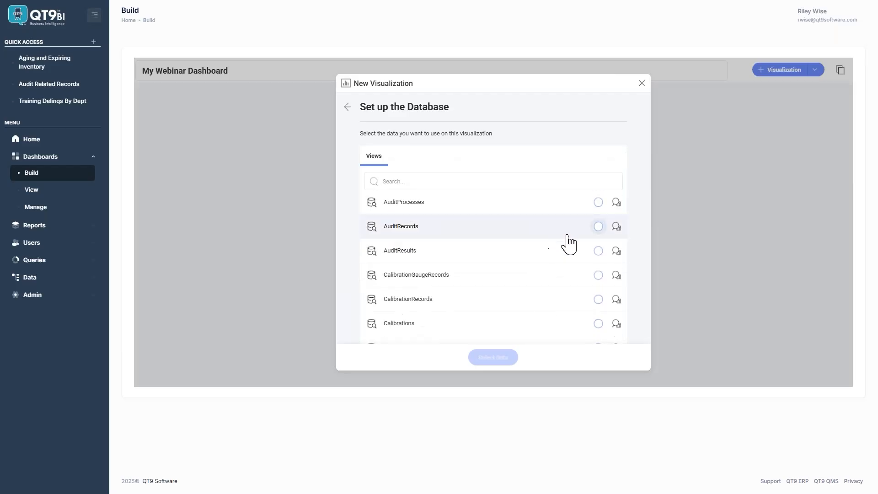
scroll(551, 251, down, 1)
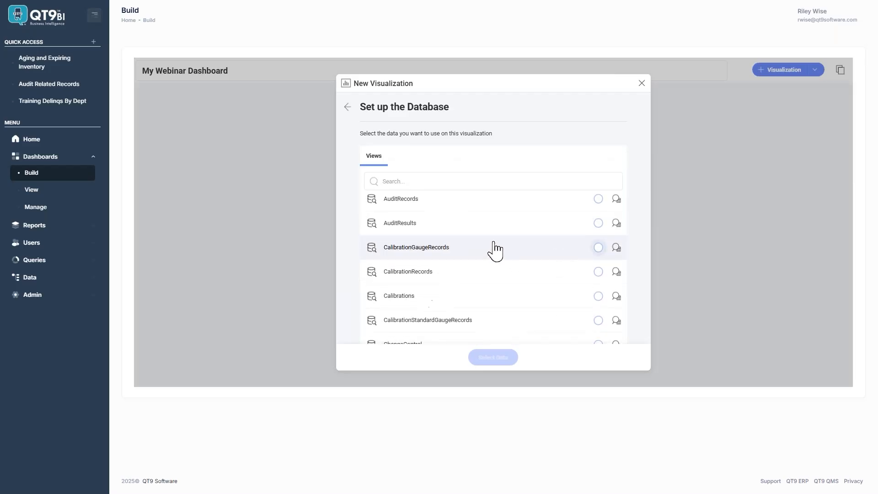
scroll(425, 274, down, 3)
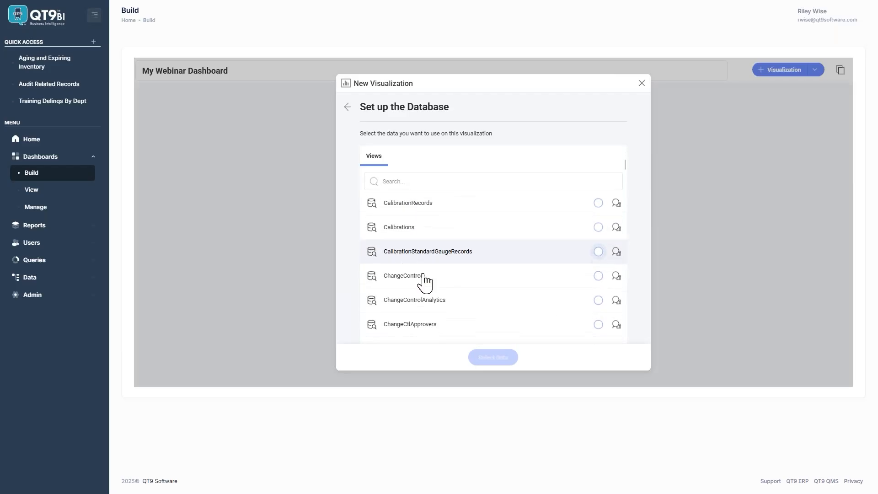
scroll(421, 306, down, 2)
scroll(440, 299, down, 3)
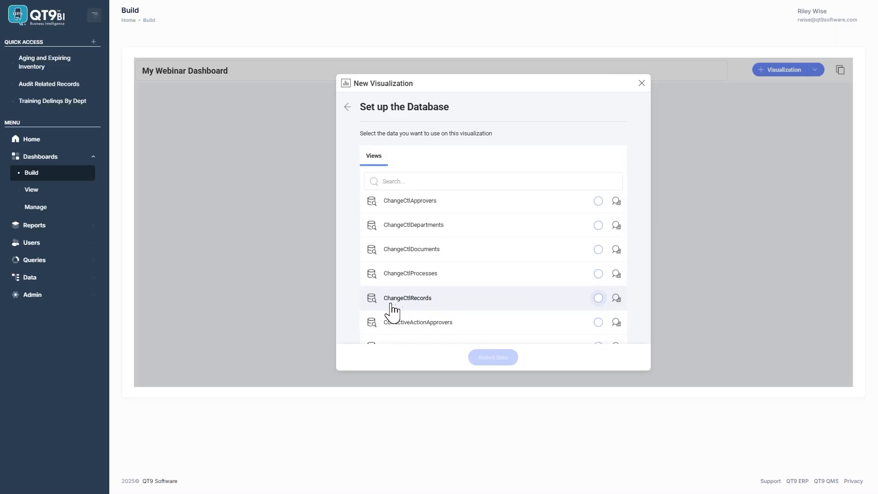
click(617, 299)
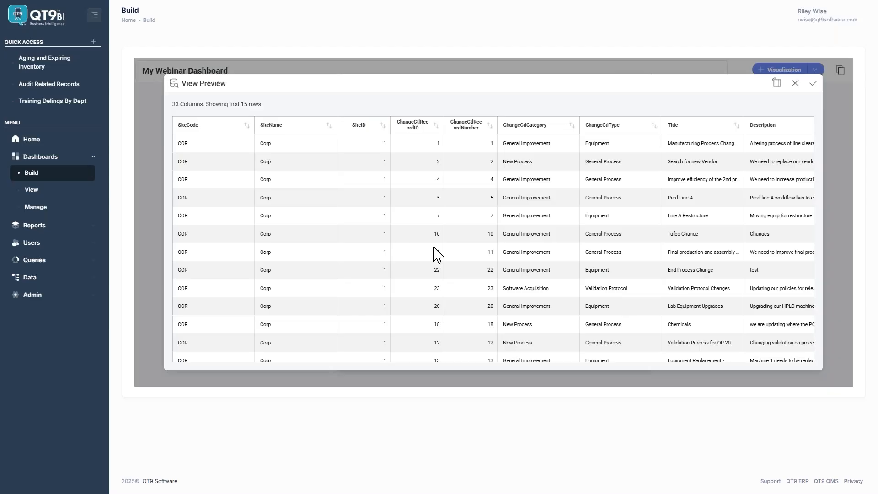
click(795, 83)
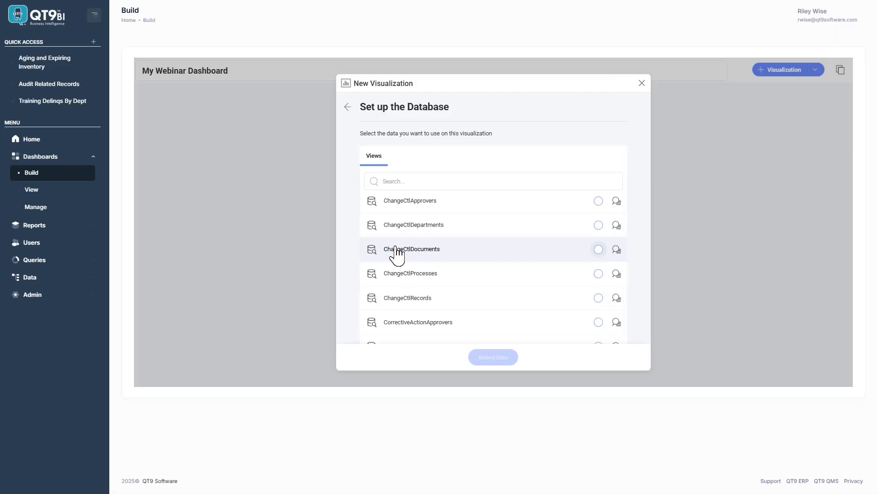
Choose the CorrectiveActions view as the data for the new visualization.
scroll(424, 272, down, 2)
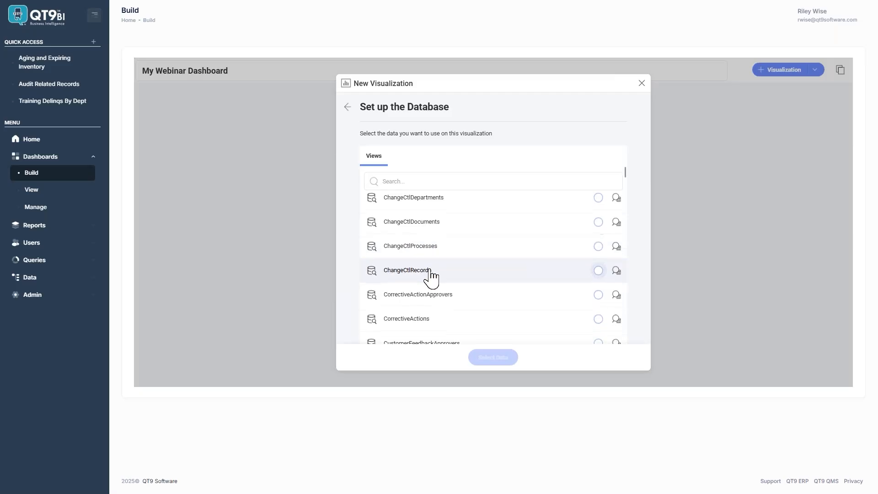
scroll(451, 304, down, 1)
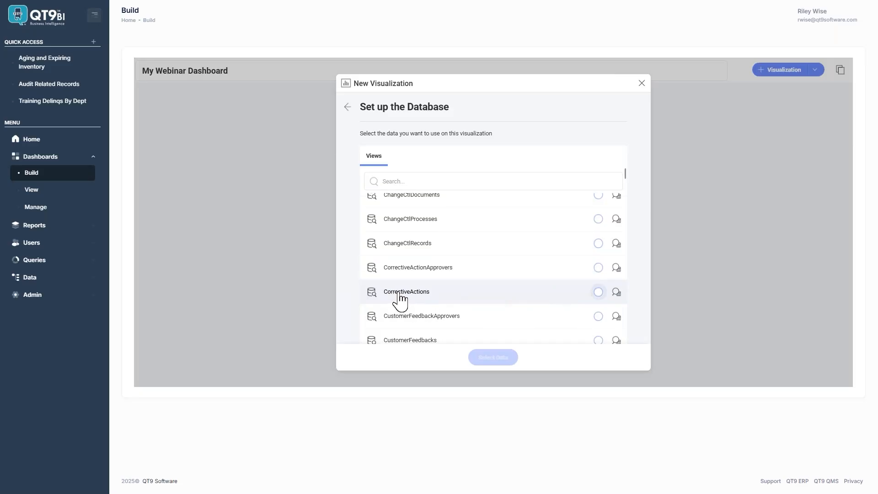
click(597, 294)
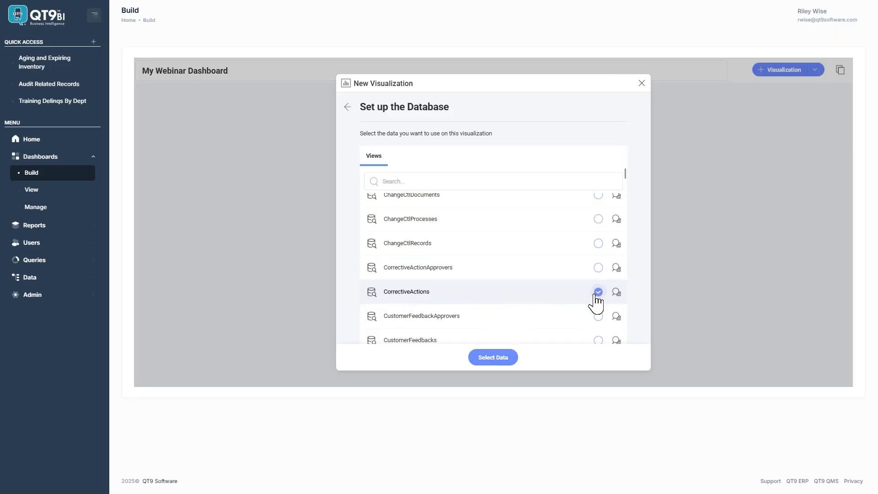
click(499, 359)
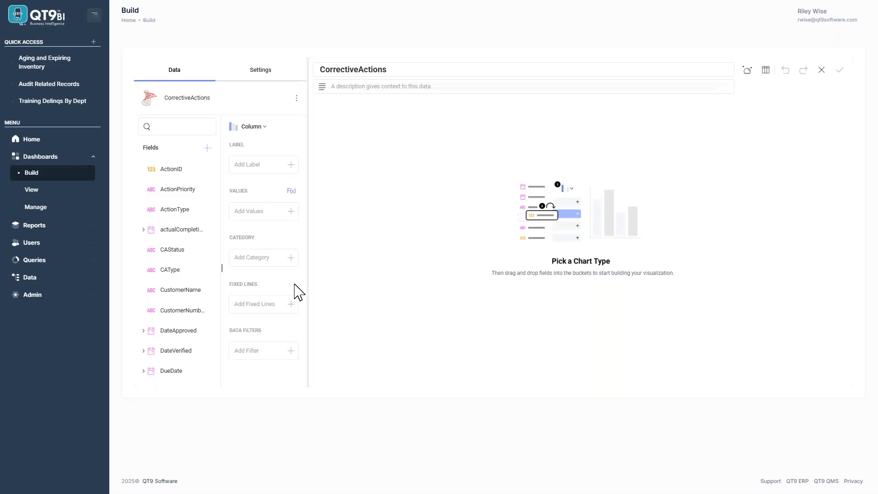
Review the available chart types and set the CorrectiveActions visualization to Pie.
click(256, 133)
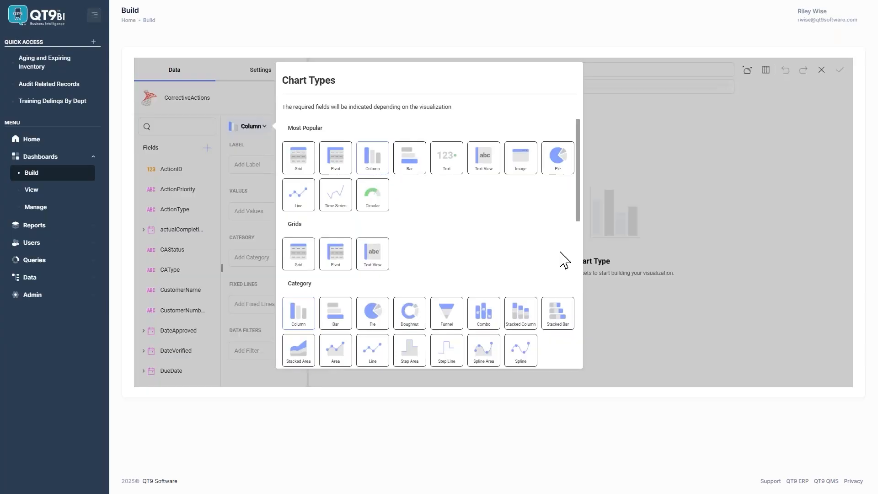
scroll(552, 281, down, 1)
scroll(539, 279, down, 5)
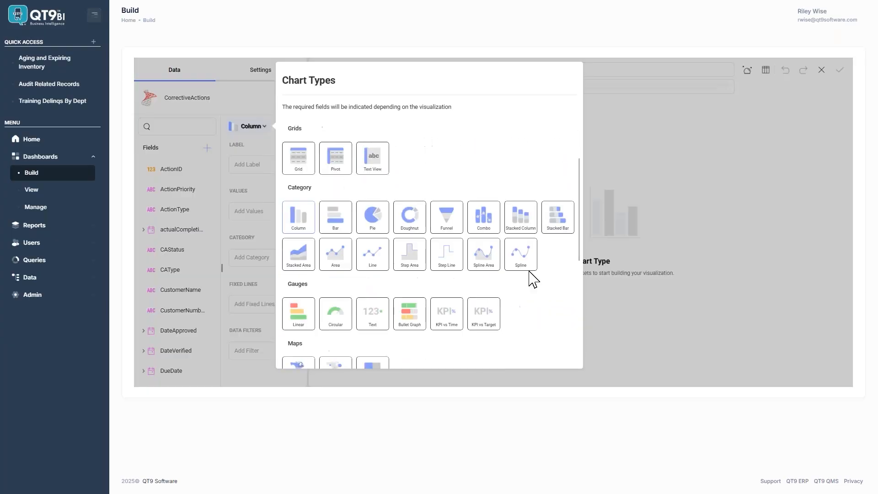
scroll(534, 280, down, 1)
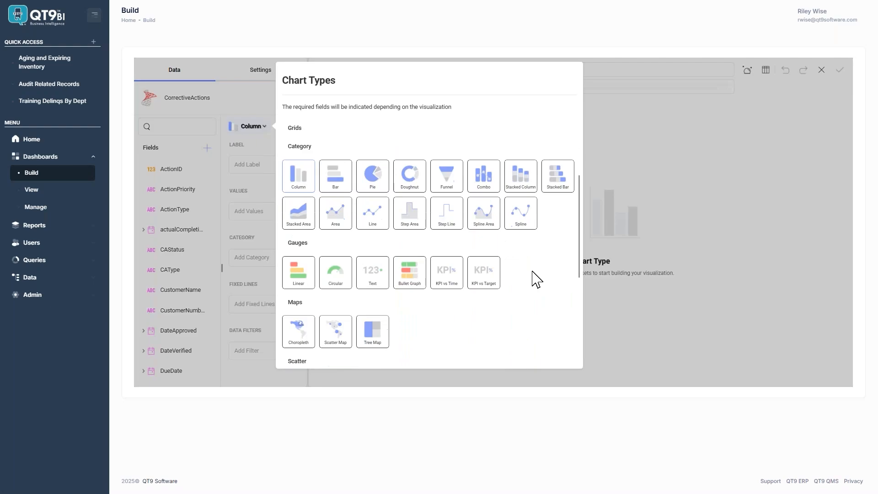
scroll(536, 279, up, 6)
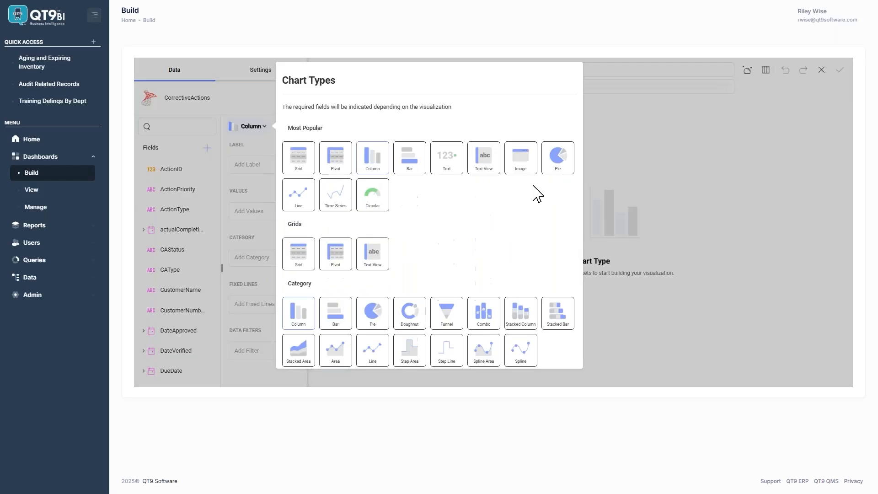
click(557, 180)
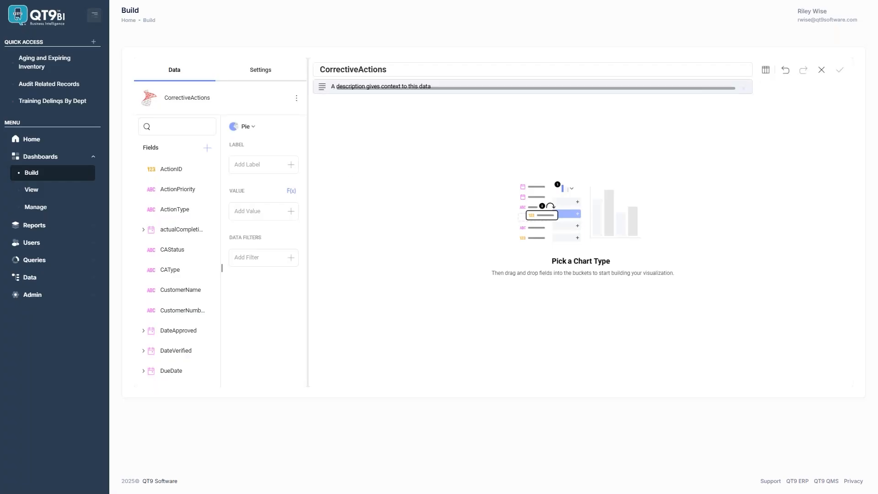
Title the visualization "# CARs by Status and Resp. Party" and assign the CAStatus field as the pie chart's label.
double_click(353, 69)
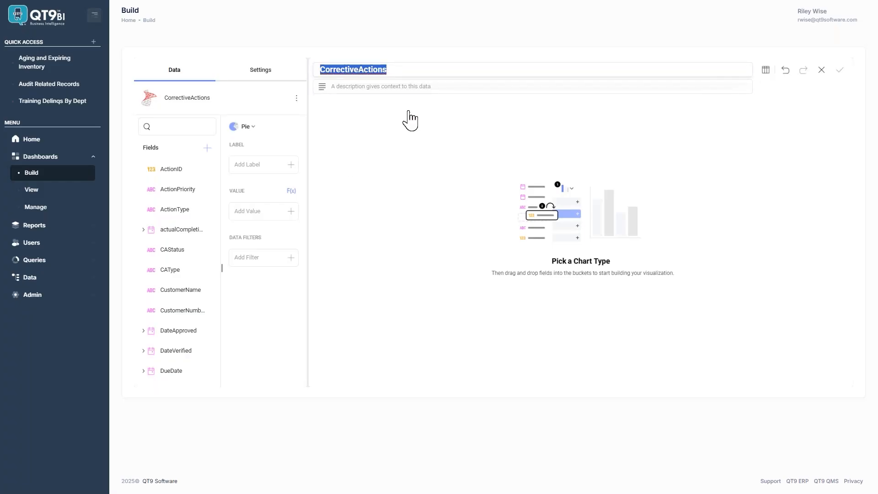
text(# CARs by Status and Resp. Party)
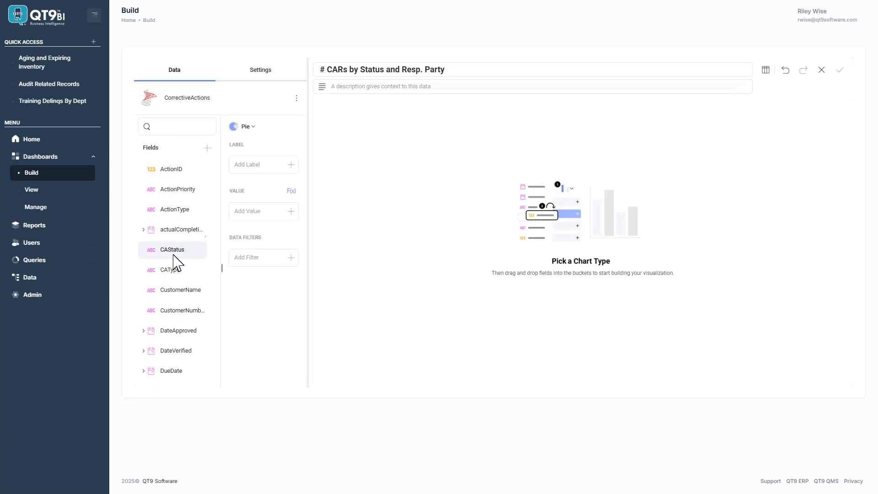
drag(175, 257, 258, 176)
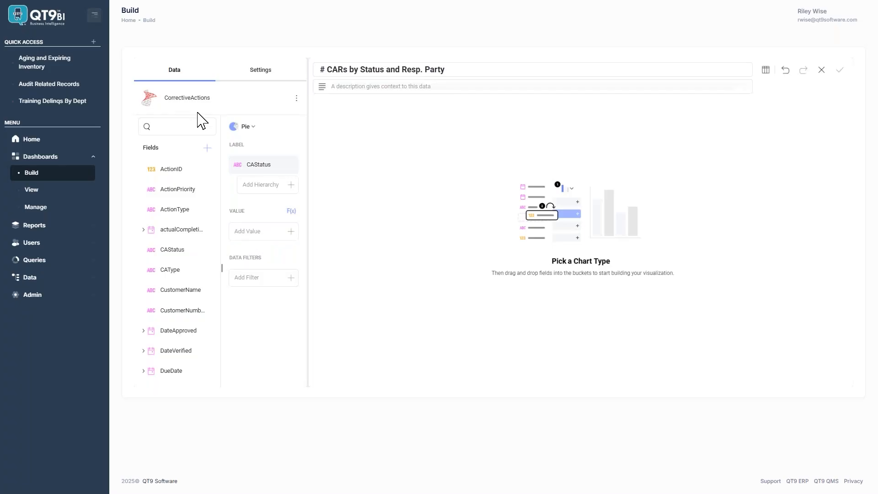
Assign ActionID as the pie chart's value and set its aggregation to Count of Distinct Rows.
drag(176, 171, 255, 247)
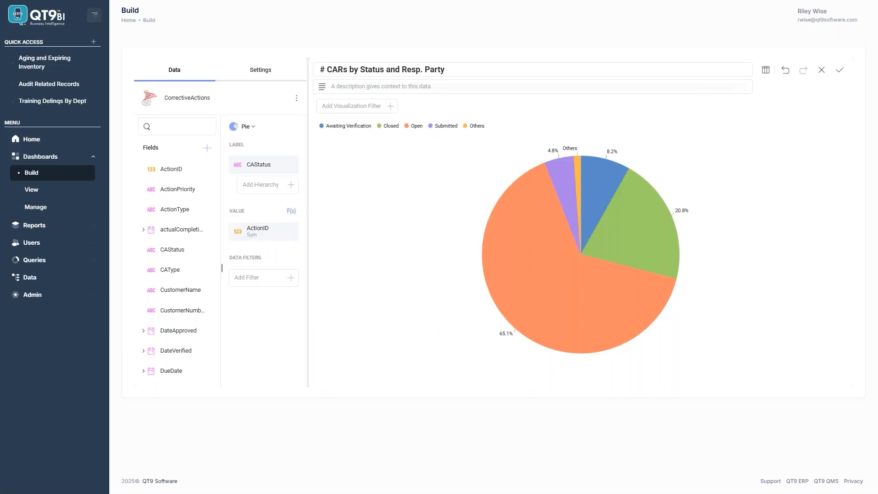
click(262, 237)
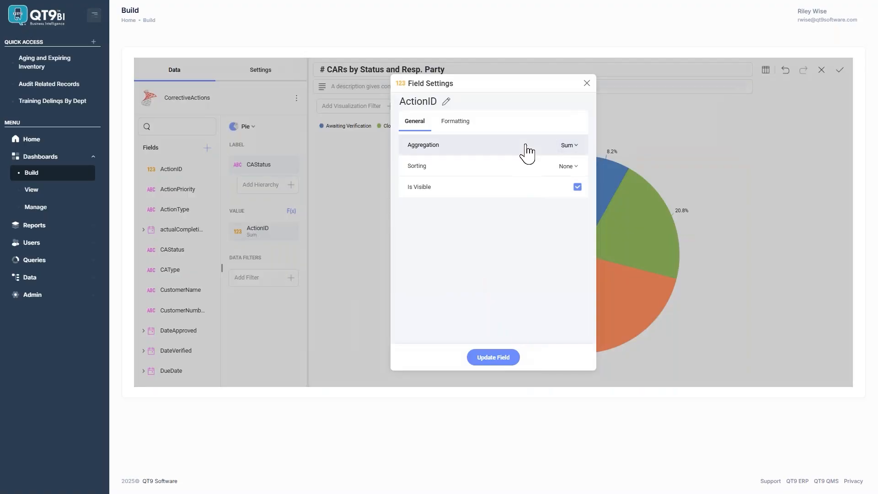
click(526, 146)
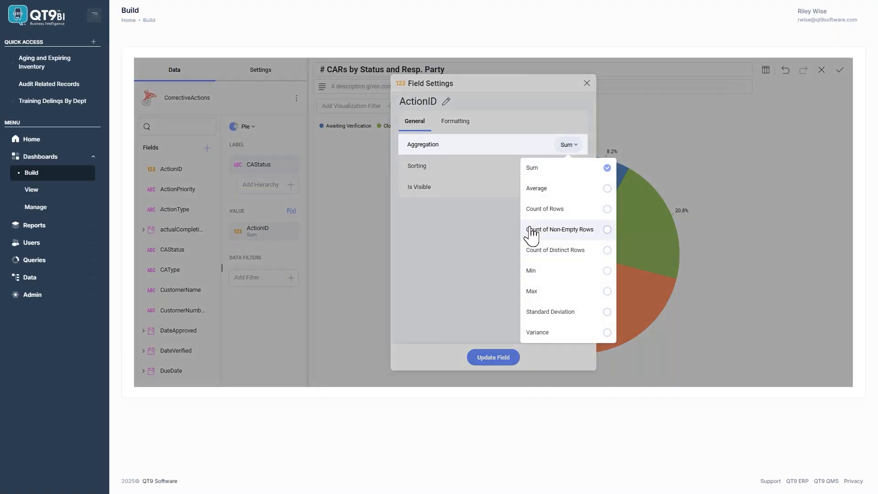
click(531, 250)
click(492, 358)
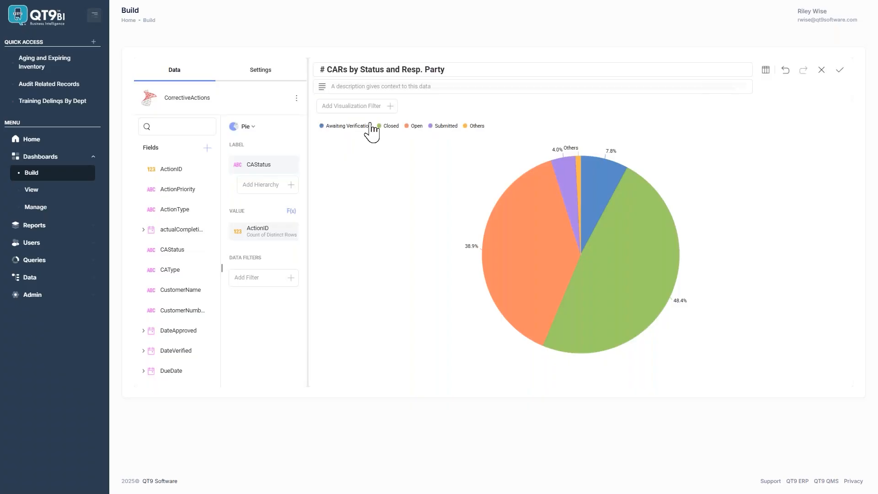
Add a visualization filter on the CAType field to the pie chart.
click(328, 109)
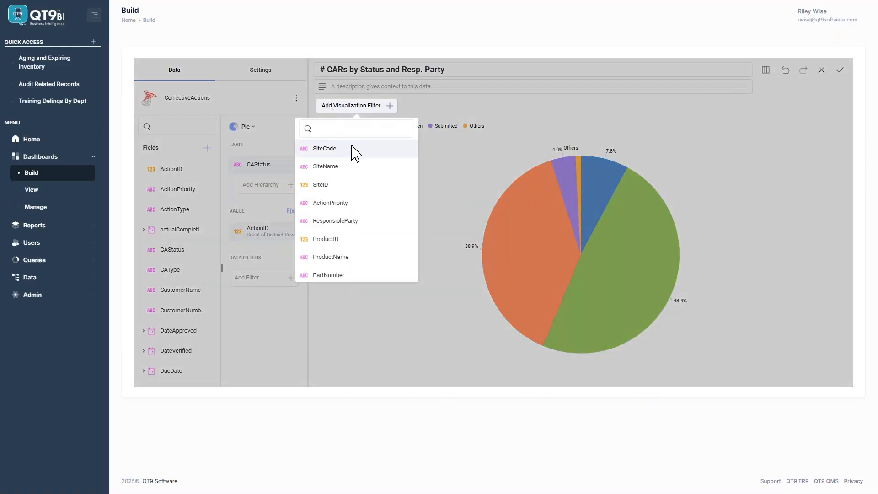
scroll(360, 171, down, 3)
scroll(361, 173, down, 1)
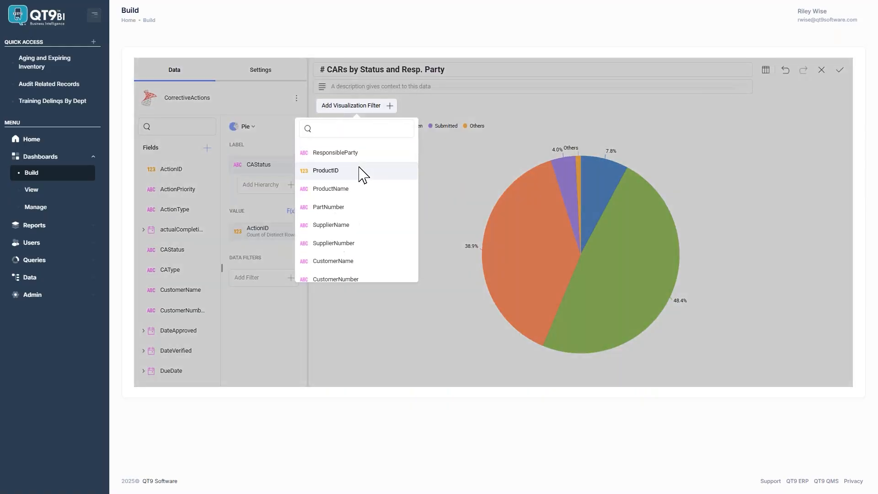
scroll(361, 172, down, 1)
scroll(362, 175, down, 4)
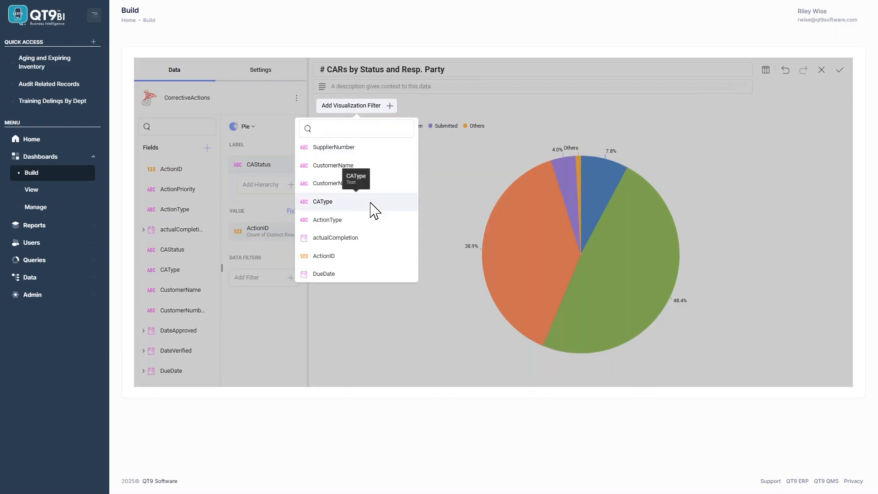
click(373, 205)
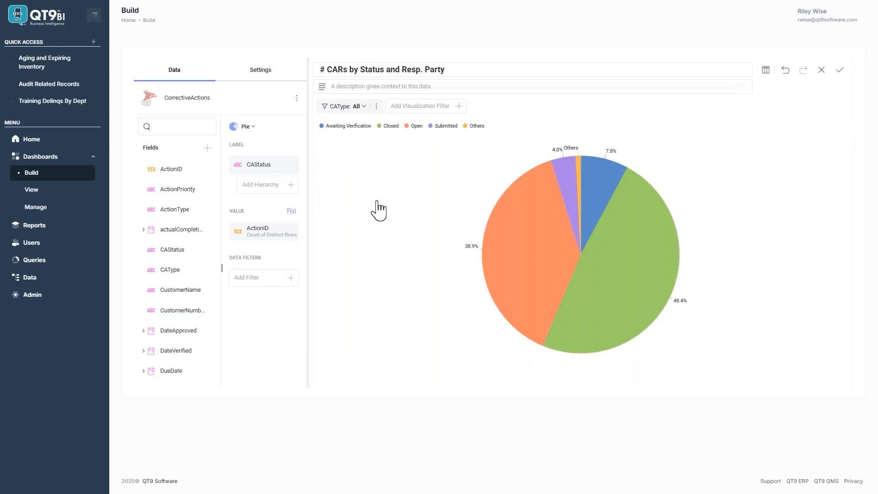
Filter the pie chart to show only the Audit Issue CAType.
click(339, 108)
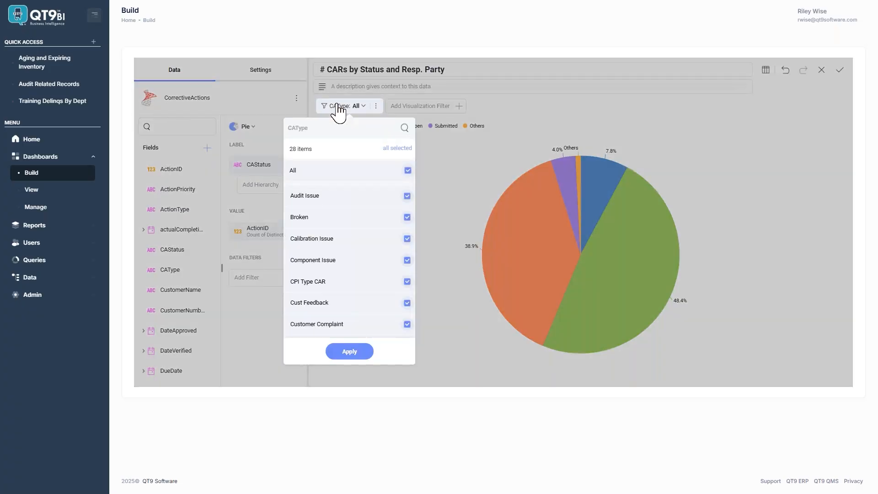
click(329, 172)
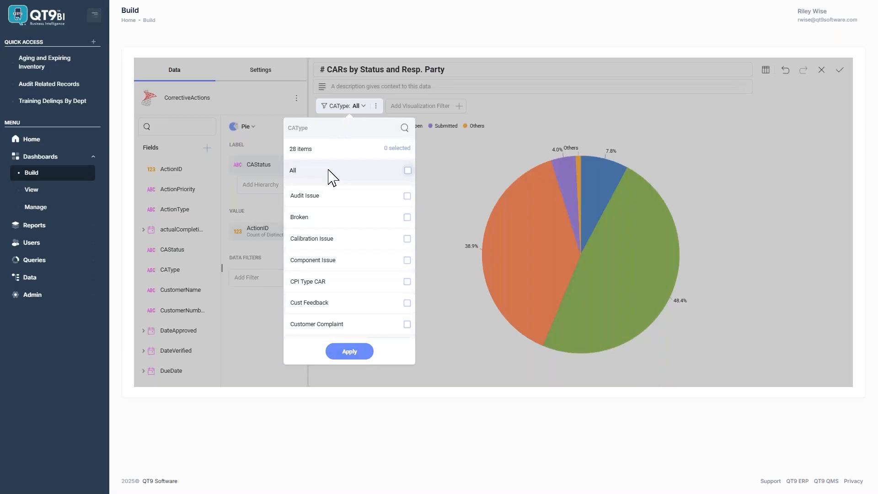
click(332, 195)
click(359, 355)
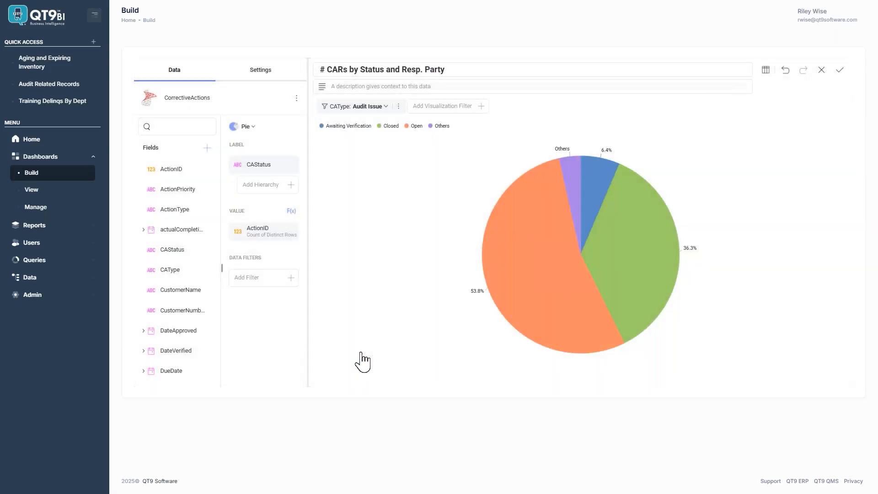
Switch the pie chart's CAType filter from Audit Issue to only Cust Feedback.
click(373, 109)
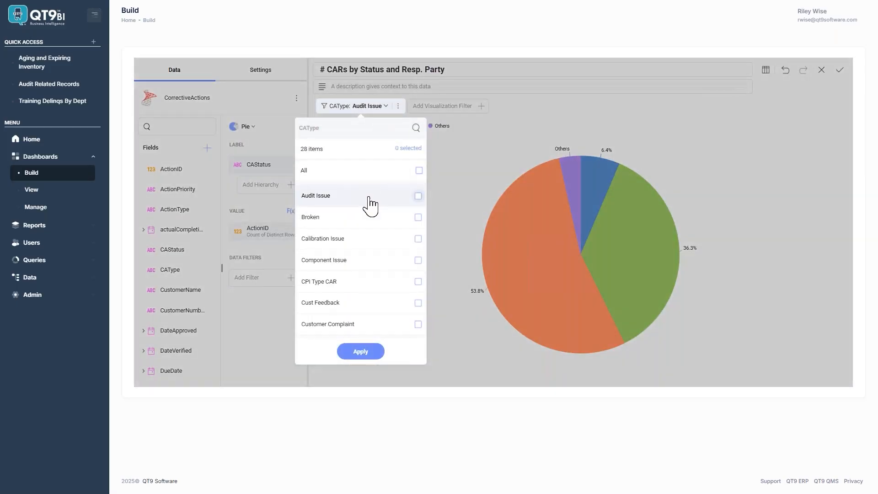
click(359, 305)
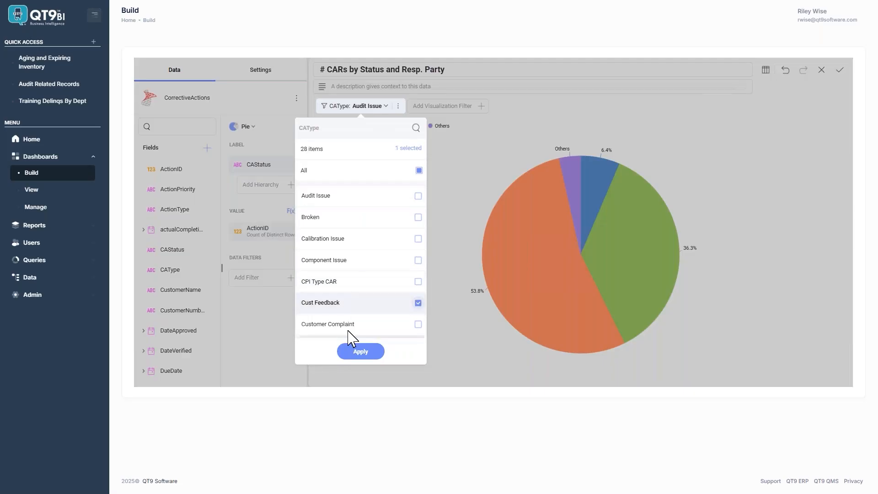
click(356, 352)
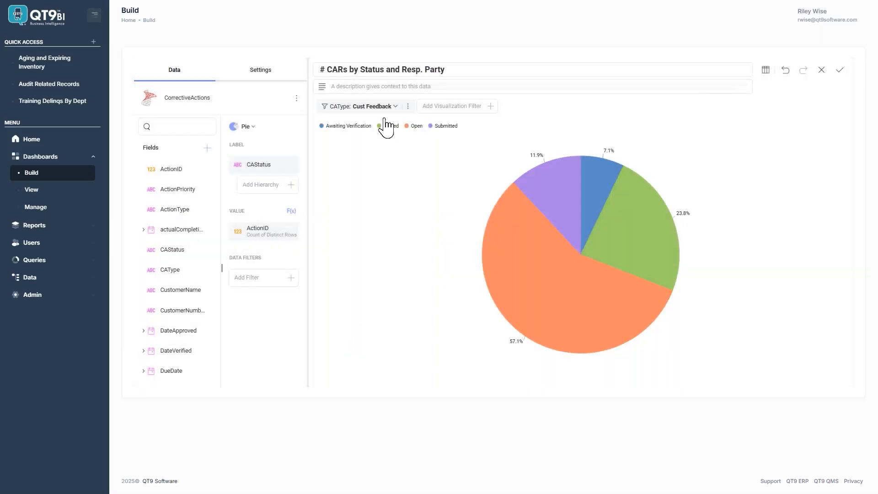
Reset the pie chart's CAType filter to All.
click(384, 107)
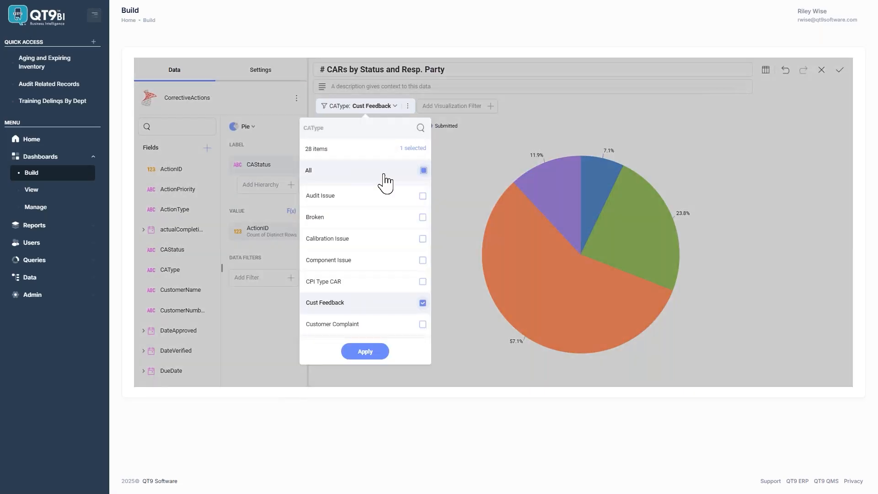
click(384, 173)
click(369, 353)
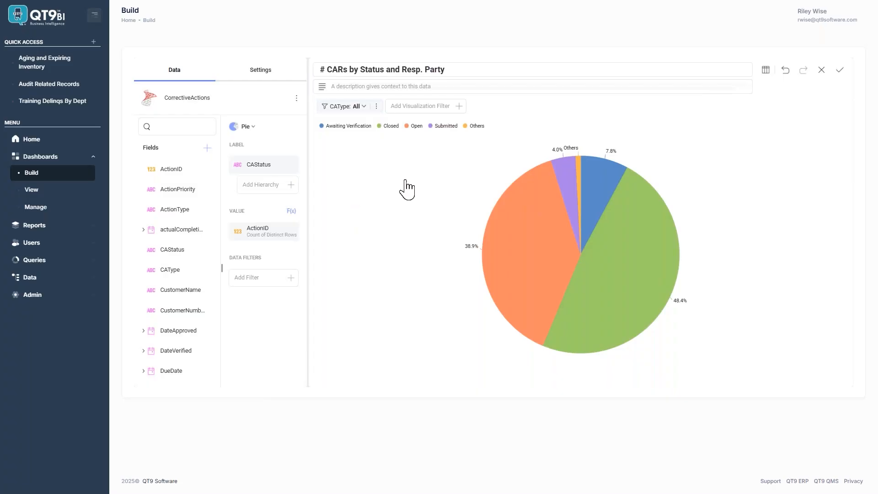
Accept the finished pie visualization and shrink its dashboard tile to about half the width and half the height.
click(841, 73)
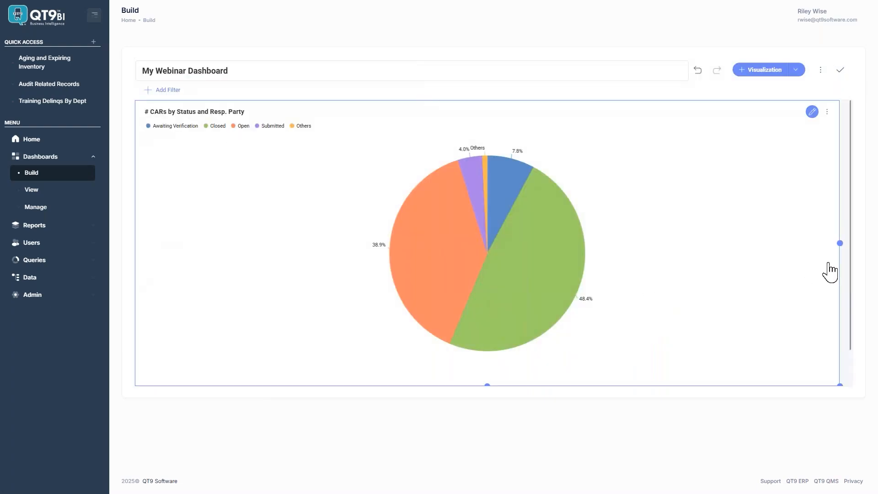
drag(840, 243, 506, 251)
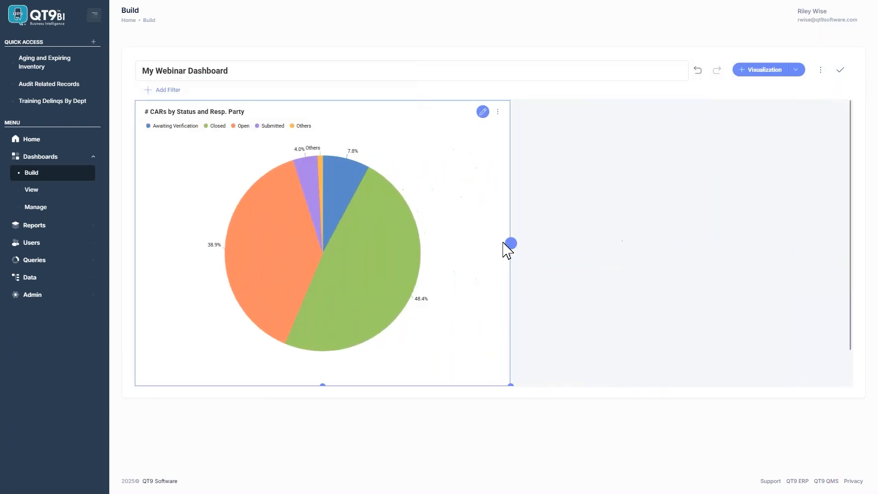
drag(322, 386, 328, 240)
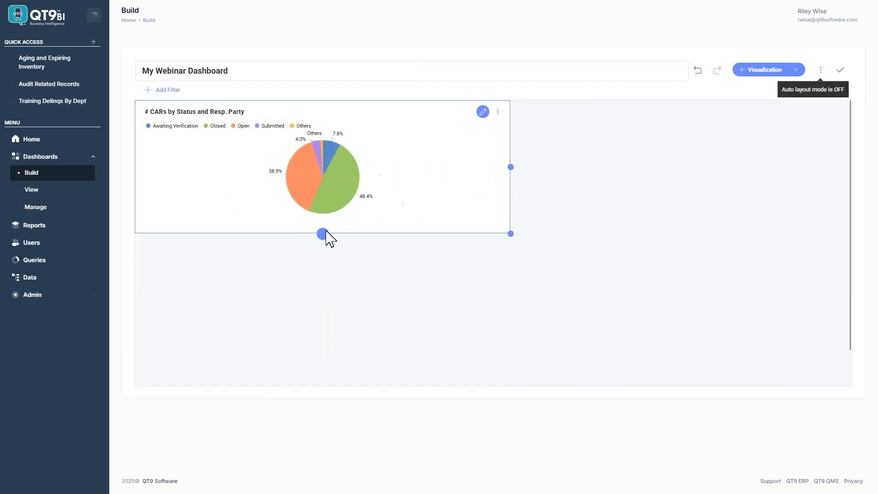
drag(511, 167, 486, 172)
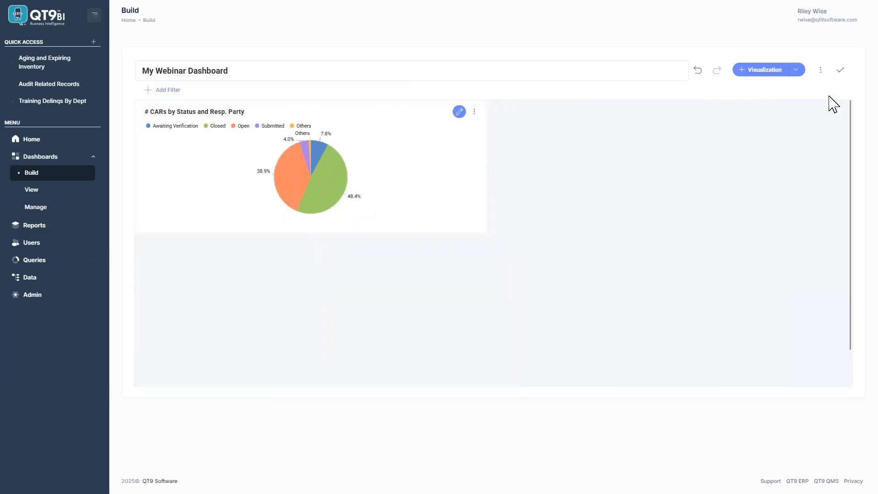
Save My Webinar Dashboard and open it from the list of saved dashboards.
click(841, 70)
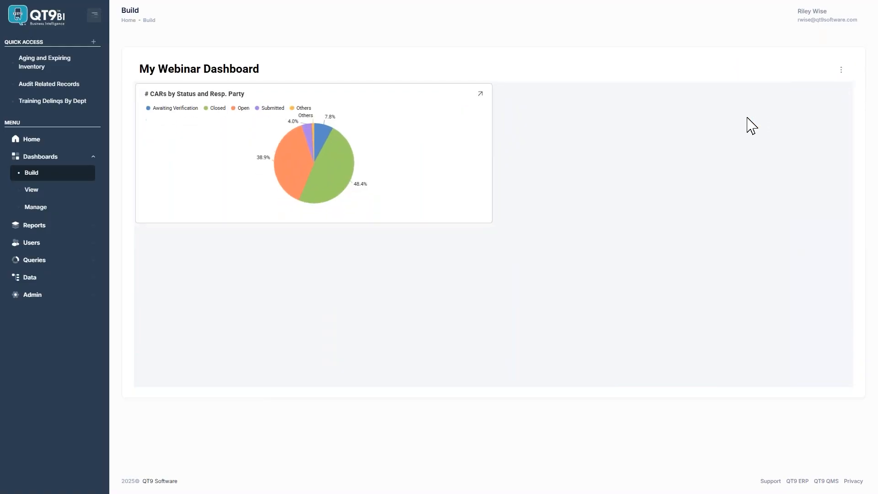
click(747, 118)
click(51, 188)
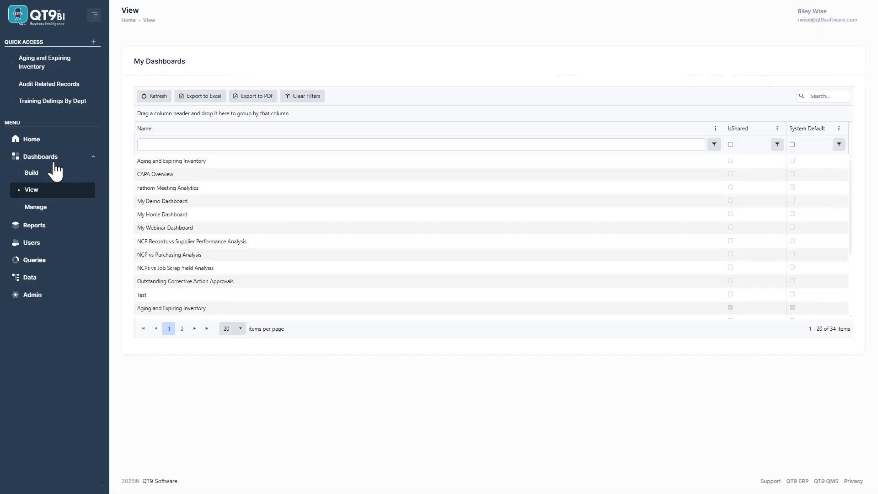
click(198, 230)
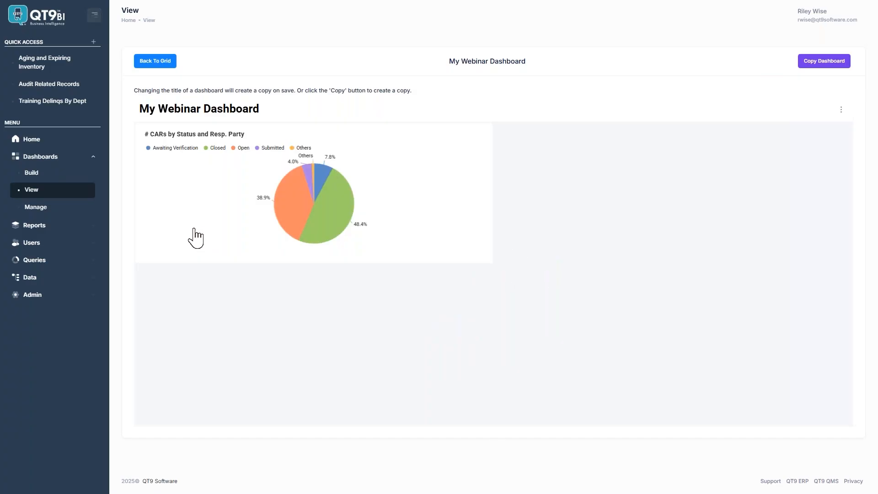
Put My Webinar Dashboard into edit mode and add a new visualization based on the CorrectiveActions view of the qt9demo database.
click(839, 114)
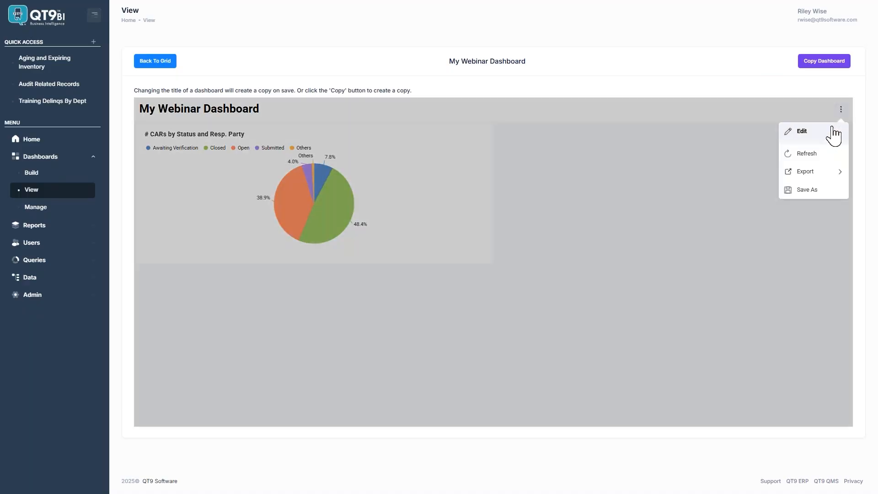
click(818, 131)
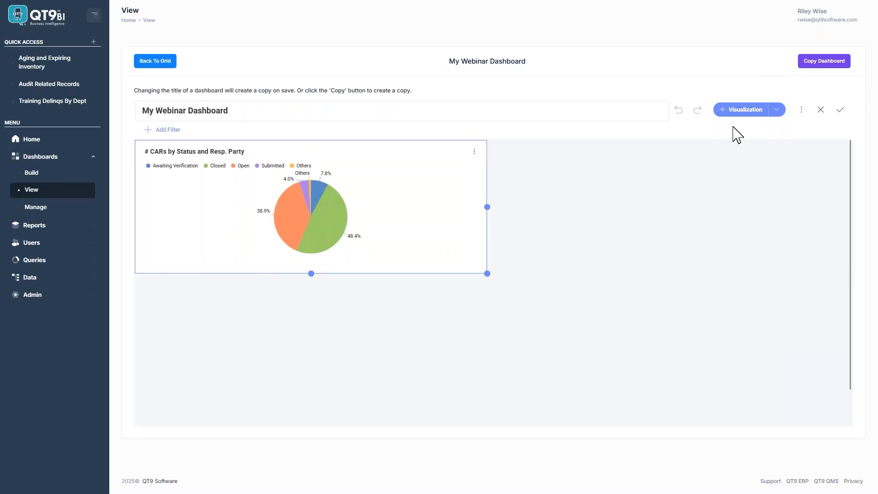
click(735, 112)
click(486, 212)
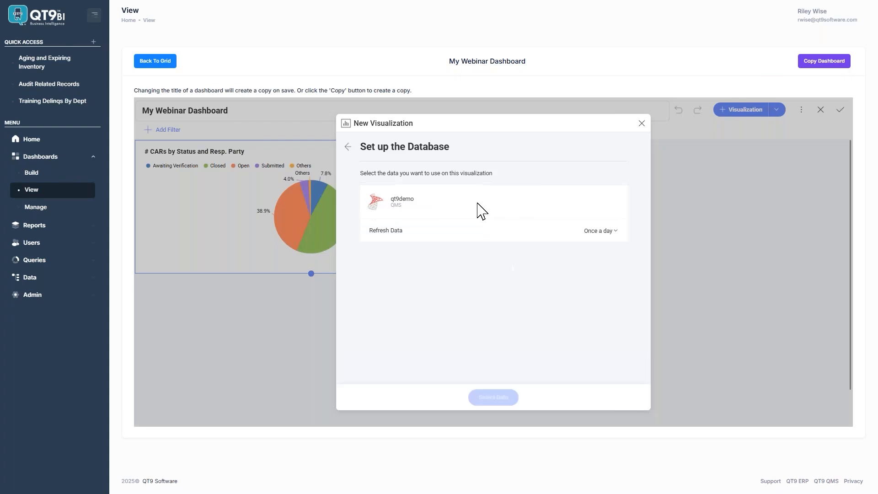
scroll(488, 275, down, 10)
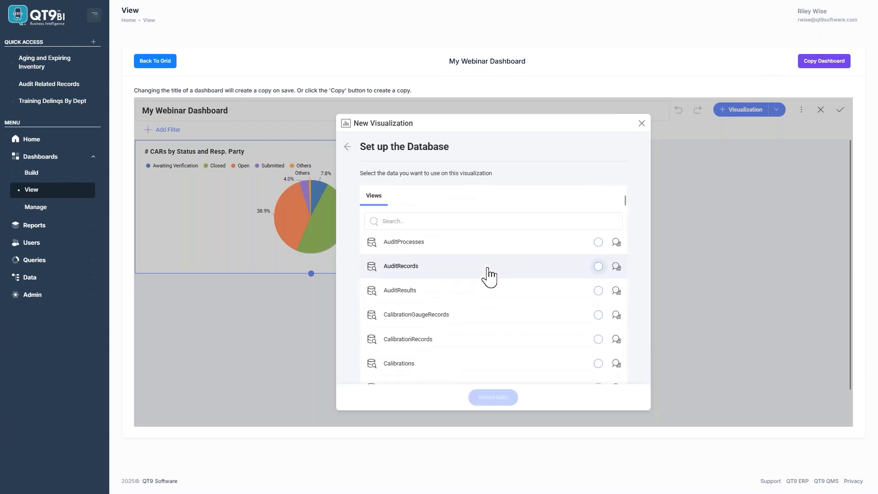
scroll(487, 275, down, 5)
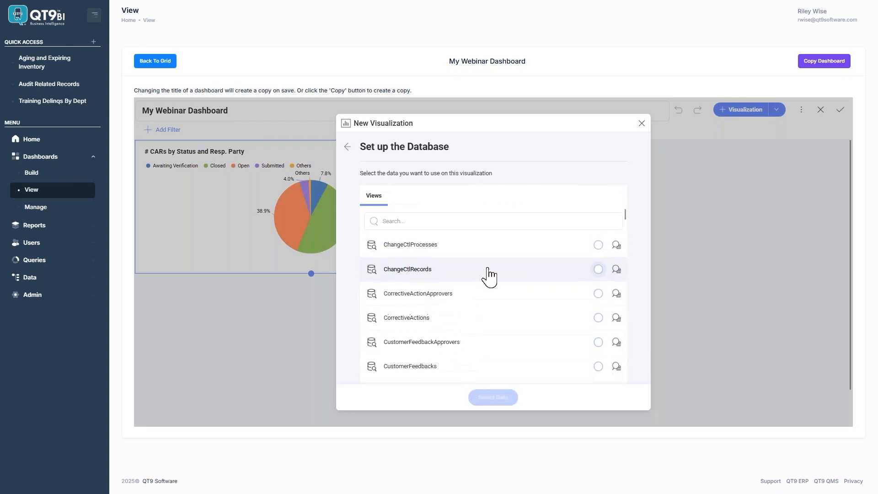
click(477, 304)
click(487, 396)
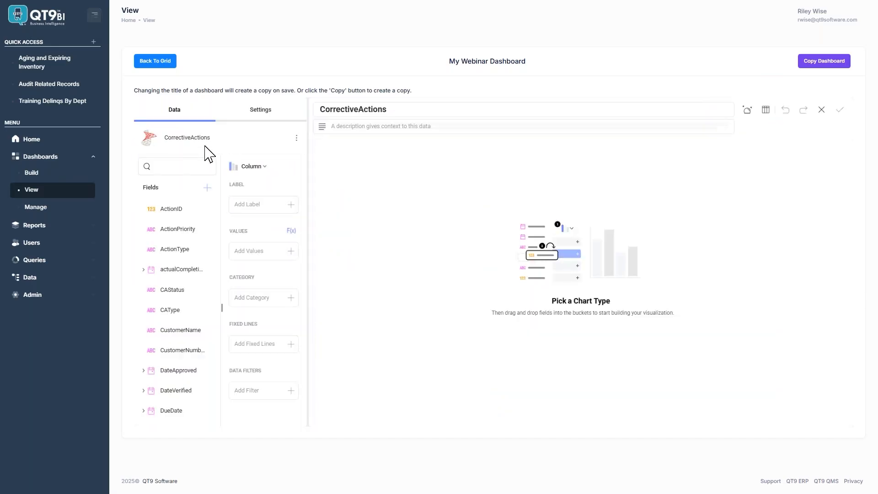
Set the new visualization's chart type to Bar, with CAType as its label and ActionID as its value.
click(254, 169)
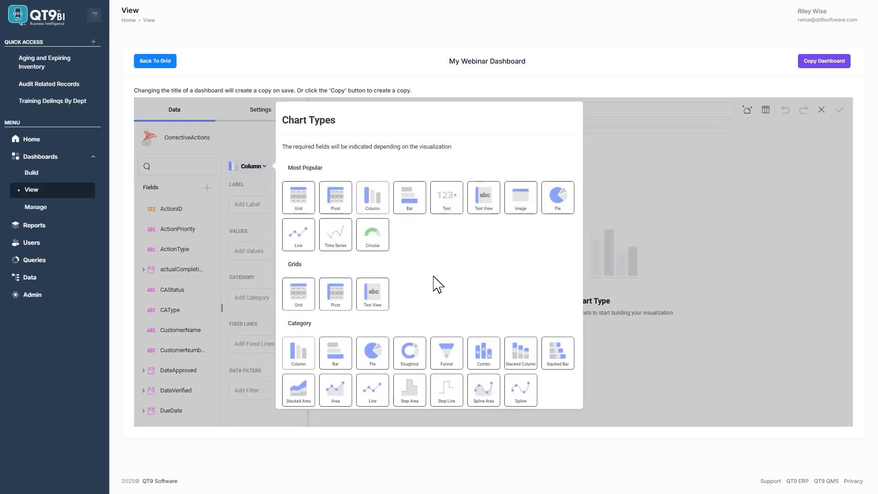
click(341, 357)
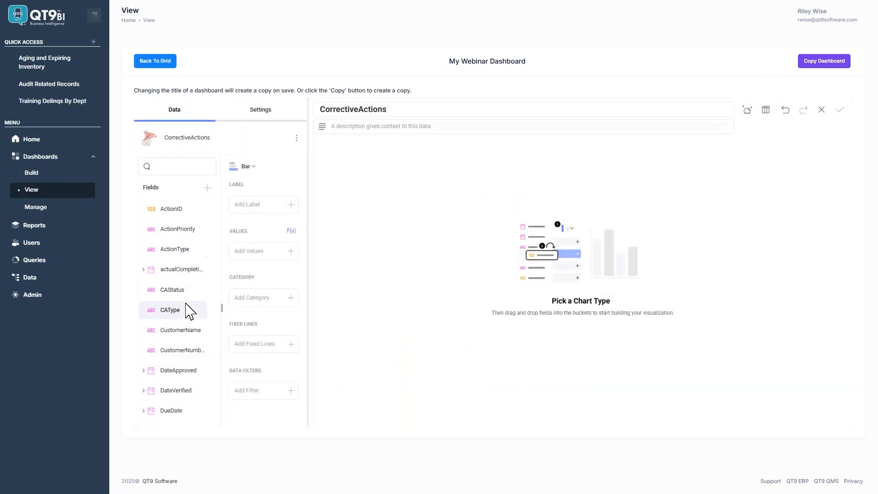
drag(183, 311, 257, 214)
drag(177, 227, 239, 280)
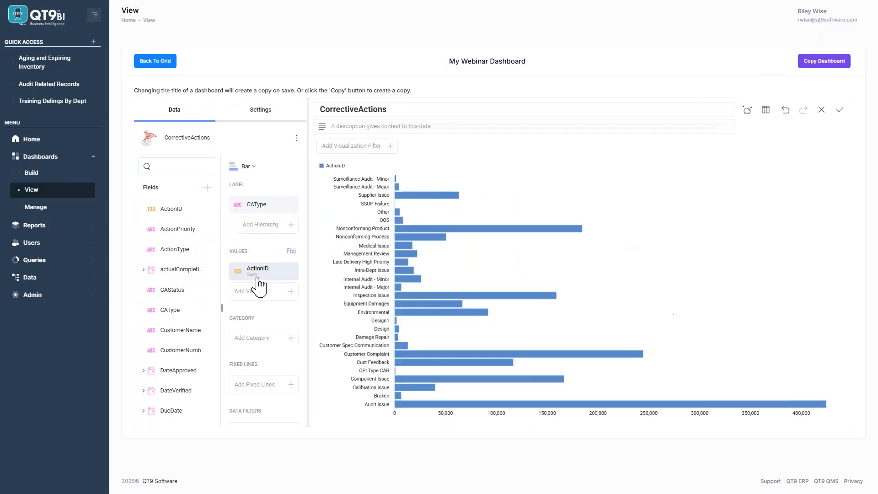
Change the bar chart's ActionID aggregation to Count of Distinct Rows and update the field.
click(258, 279)
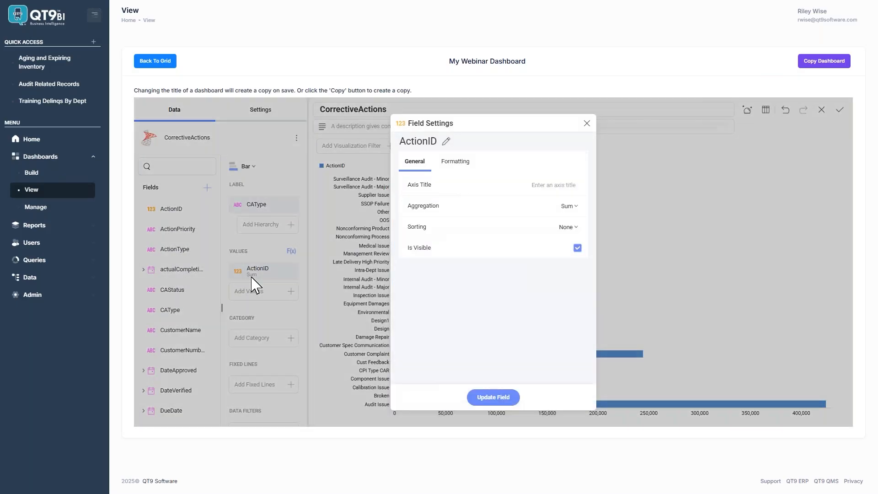
click(567, 207)
click(556, 311)
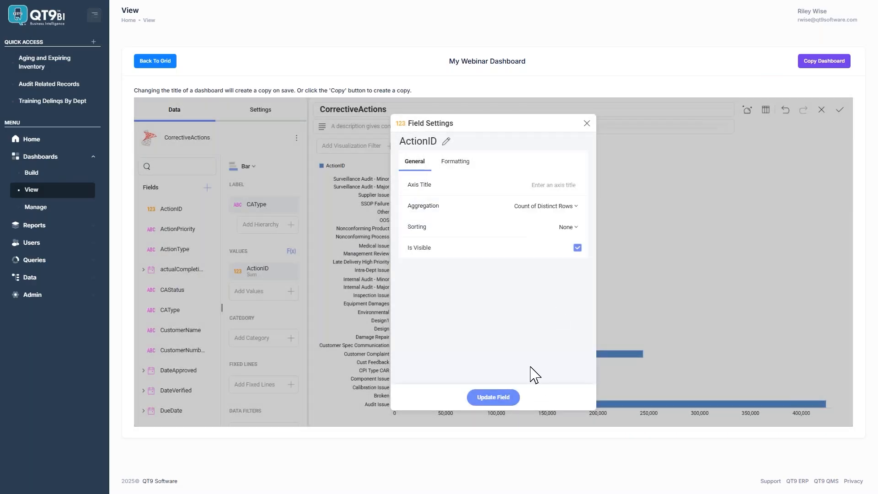
click(492, 396)
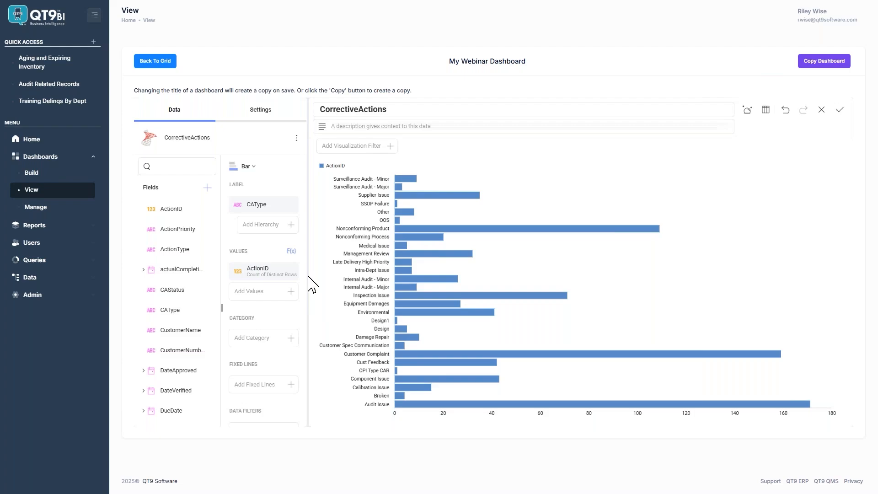
Rename the bar chart visualization as "# CARs by Type".
double_click(377, 110)
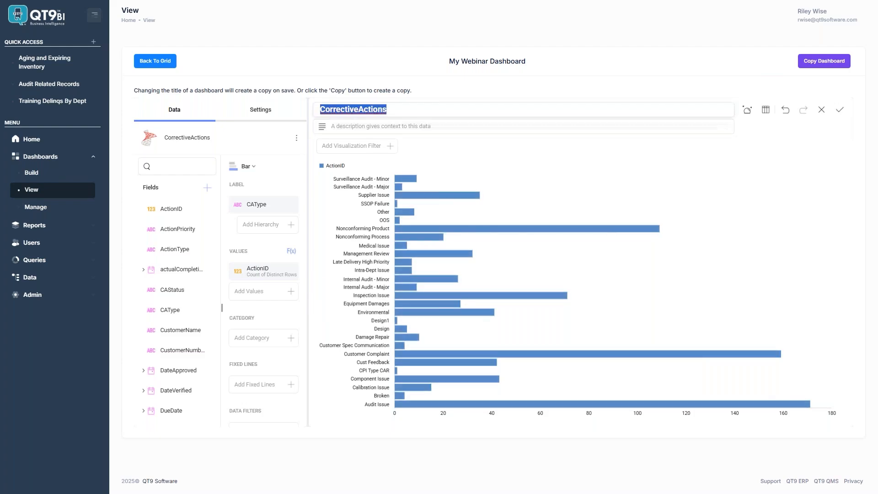
text(#)
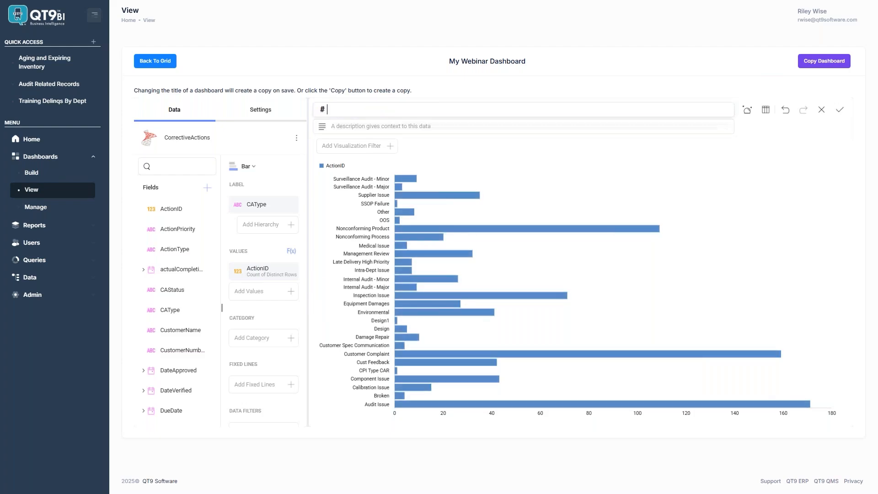
text( CARs by Type)
click(476, 177)
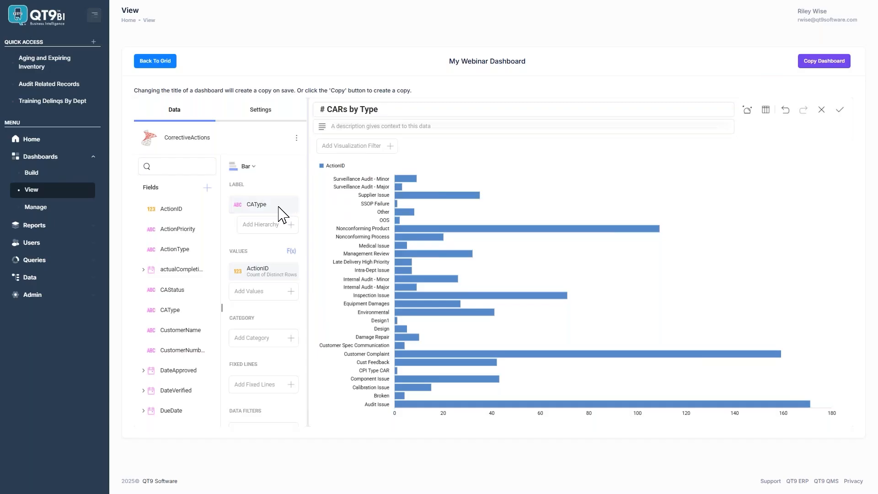
Review the field settings of CAType and ActionID, including ActionID's formatting options, and the bar chart's style settings.
click(284, 210)
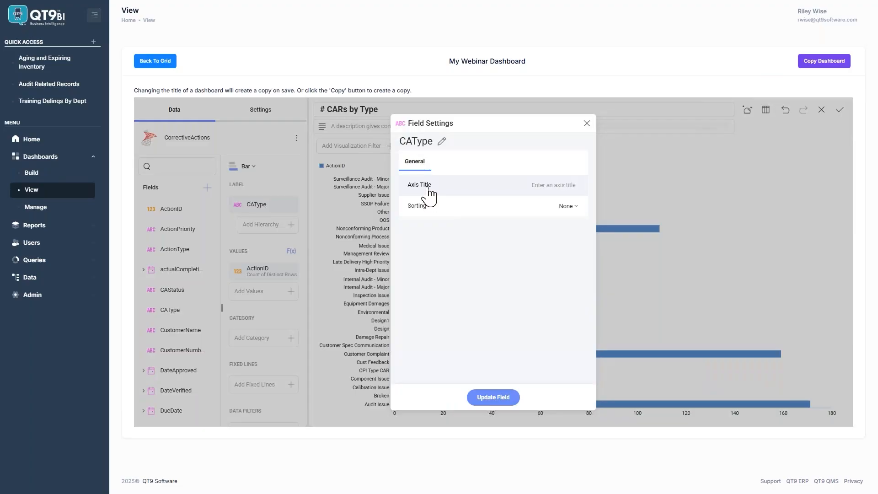
click(587, 124)
click(258, 271)
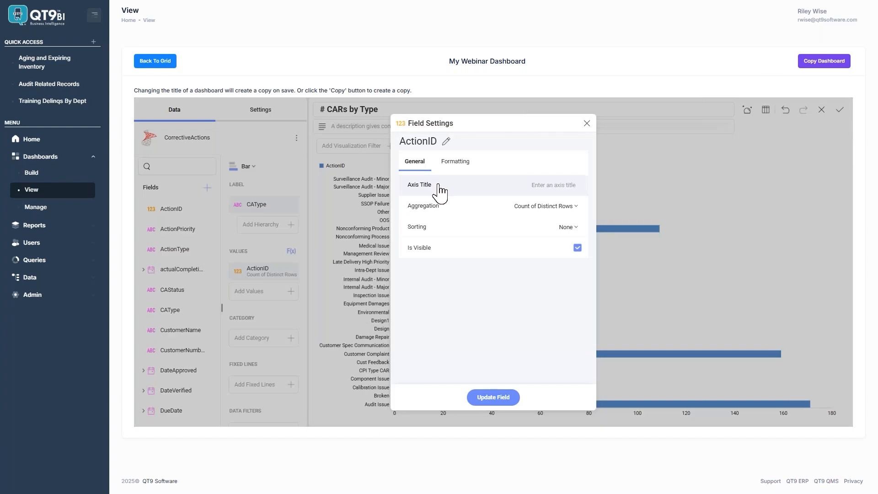
click(455, 162)
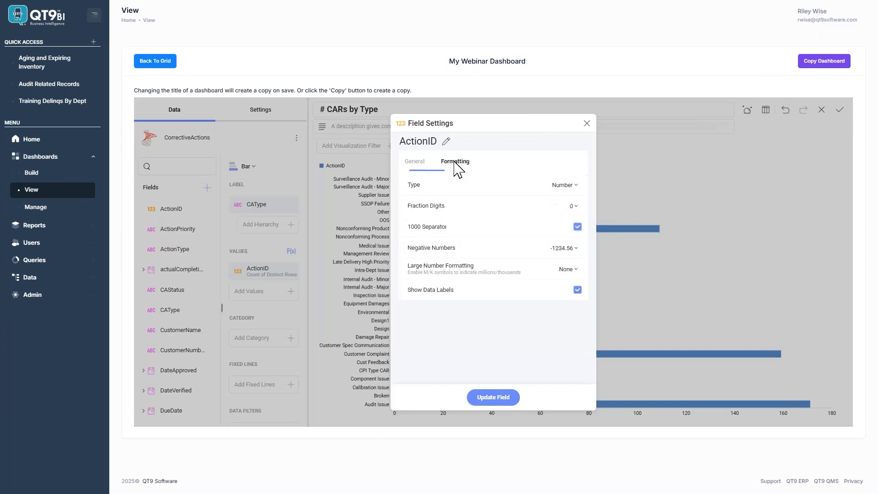
click(587, 123)
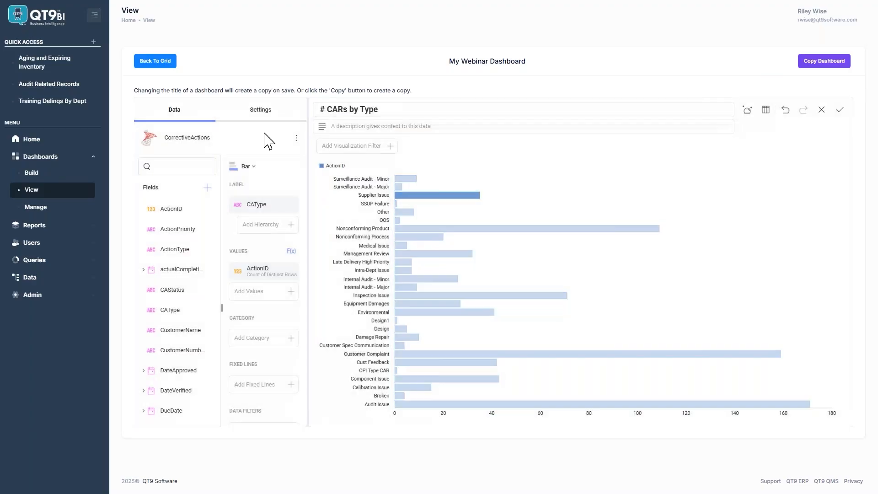
click(268, 123)
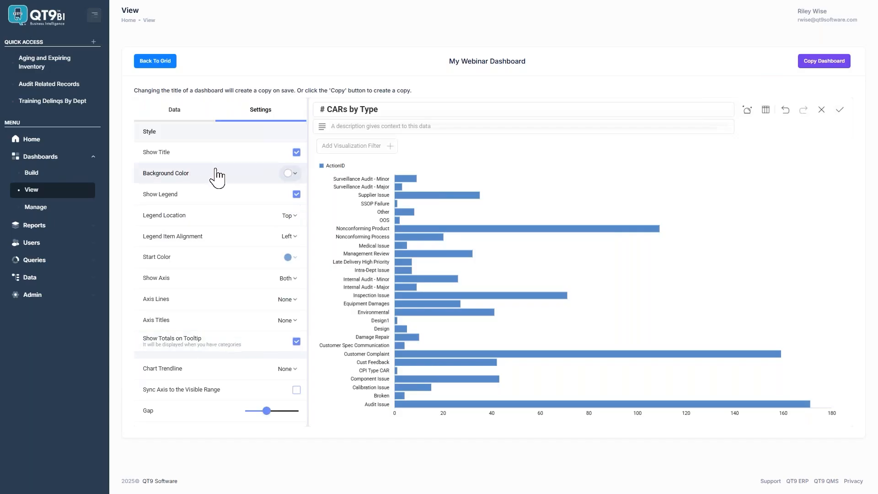
click(173, 111)
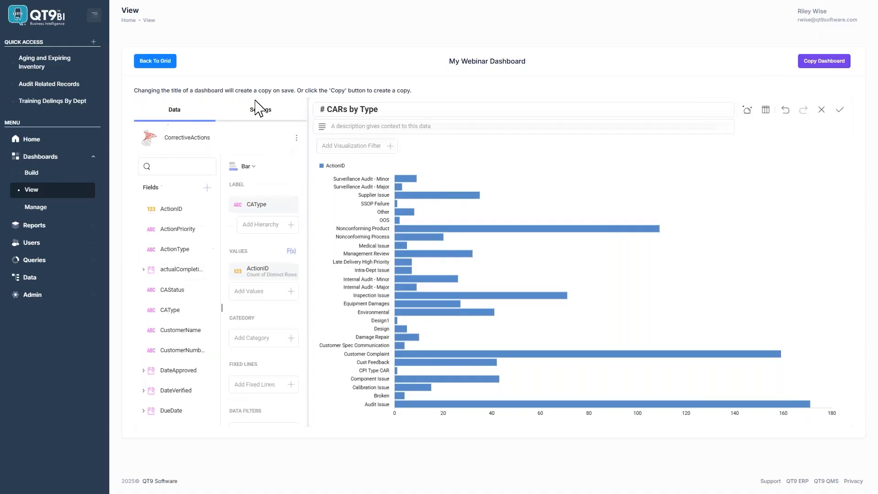
Save the bar chart to the dashboard, and in edit mode stretch the pie chart's tile to match the bar chart's height.
click(840, 111)
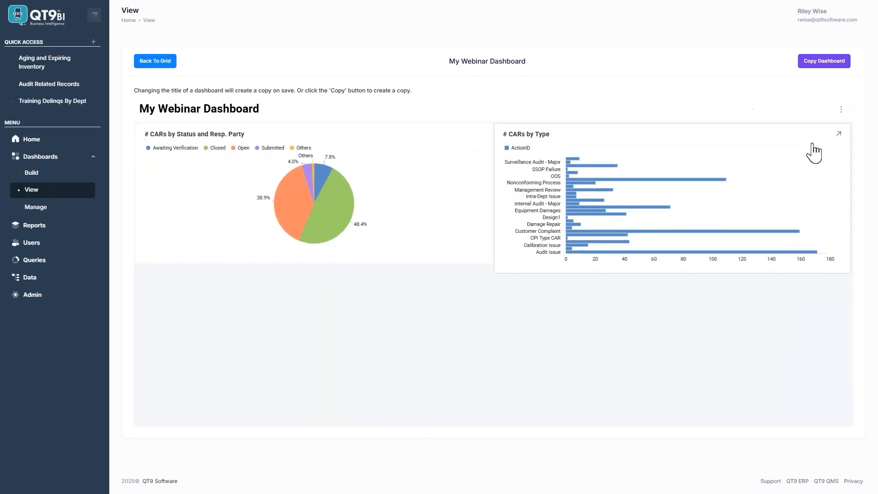
click(840, 109)
click(837, 133)
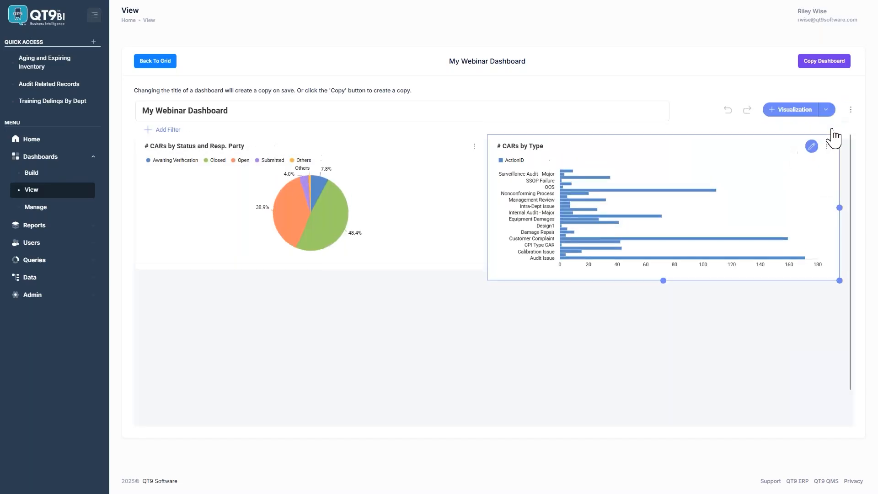
drag(314, 278, 313, 286)
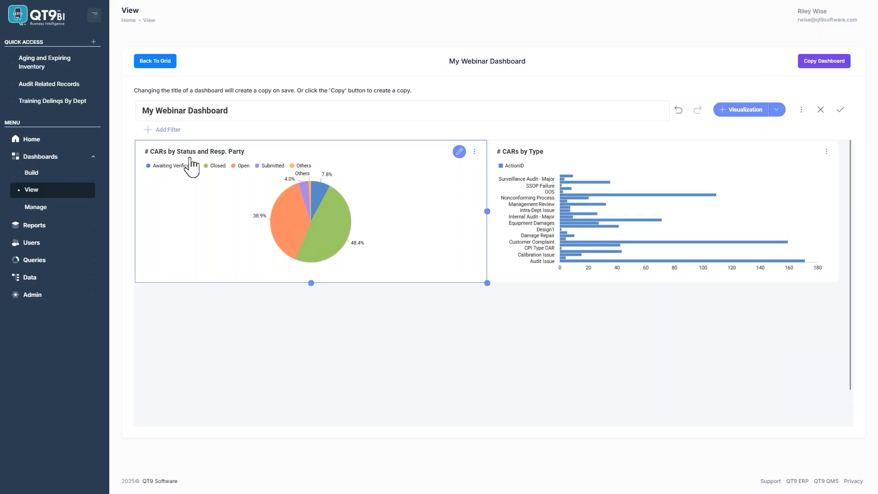
Add ResponsibleParty as a hierarchy level under the pie chart's CAStatus label and save the dashboard.
click(476, 154)
click(479, 172)
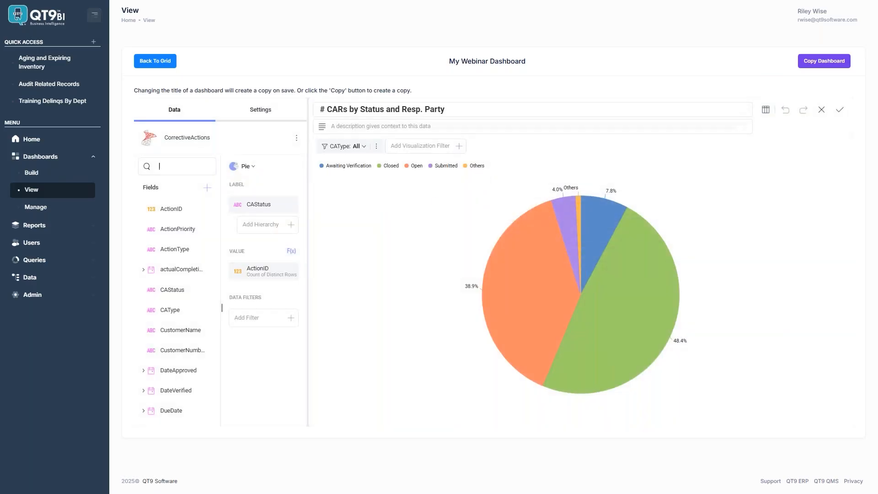
text(resp)
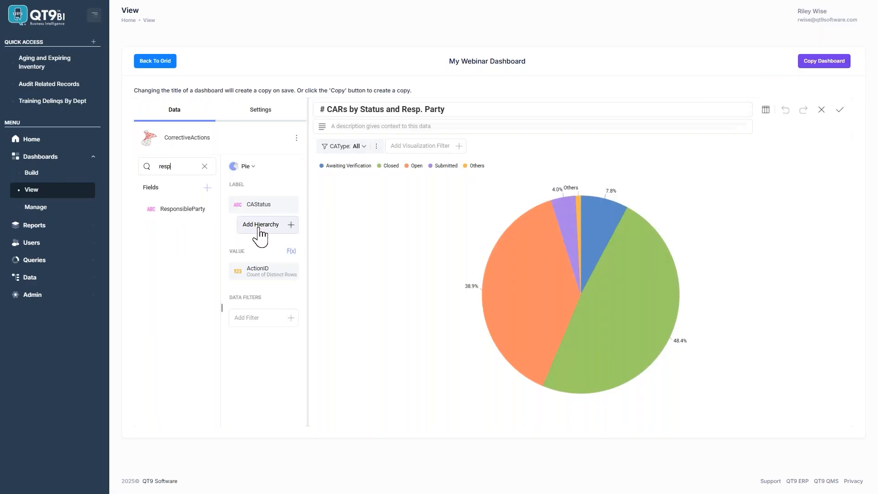
drag(194, 223, 255, 230)
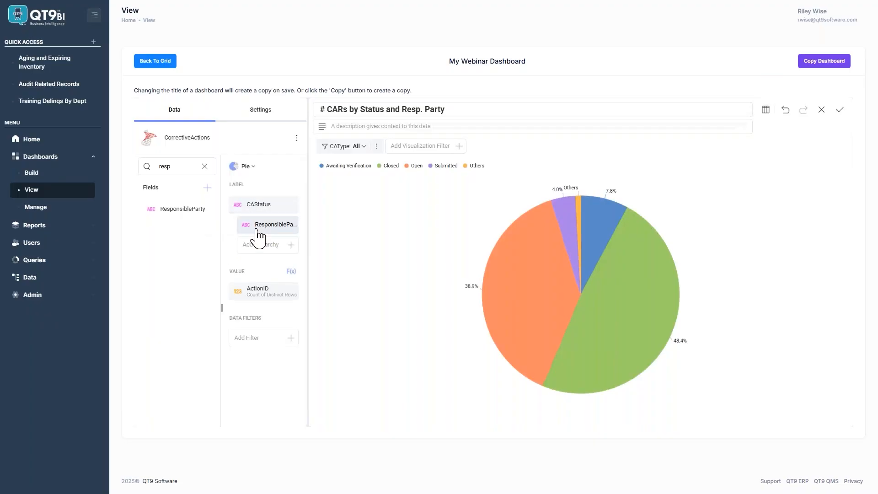
click(847, 114)
click(846, 115)
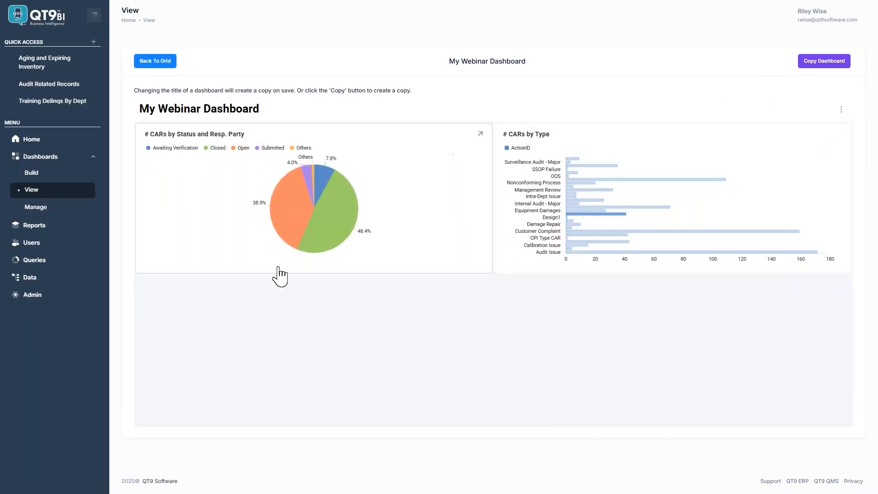
Drill down into the pie chart's Open slice to view it by responsible party, and return to the status level.
click(290, 212)
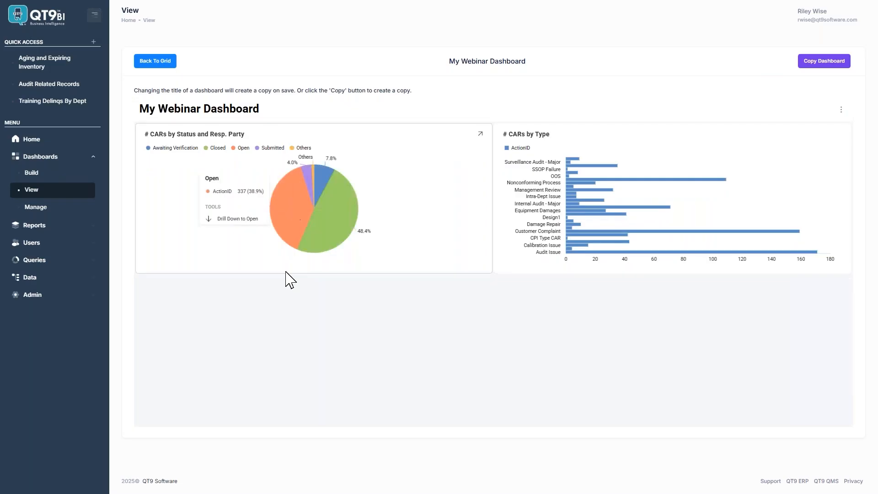
click(247, 218)
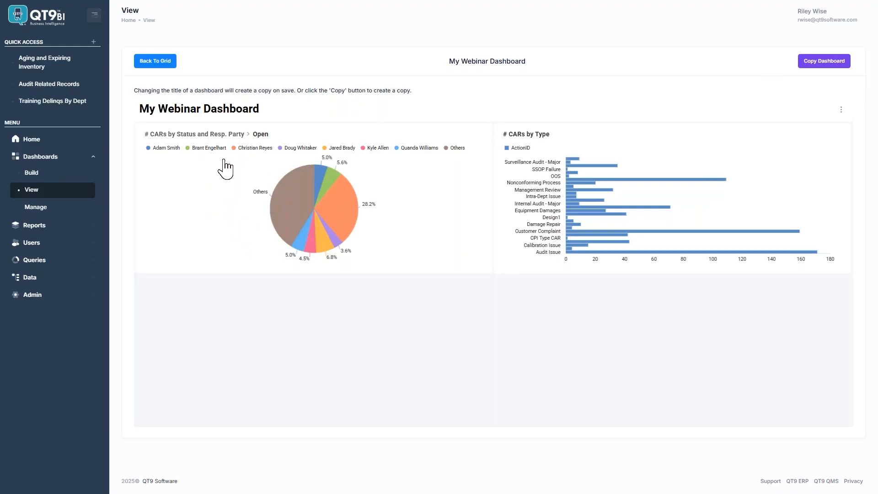
click(207, 134)
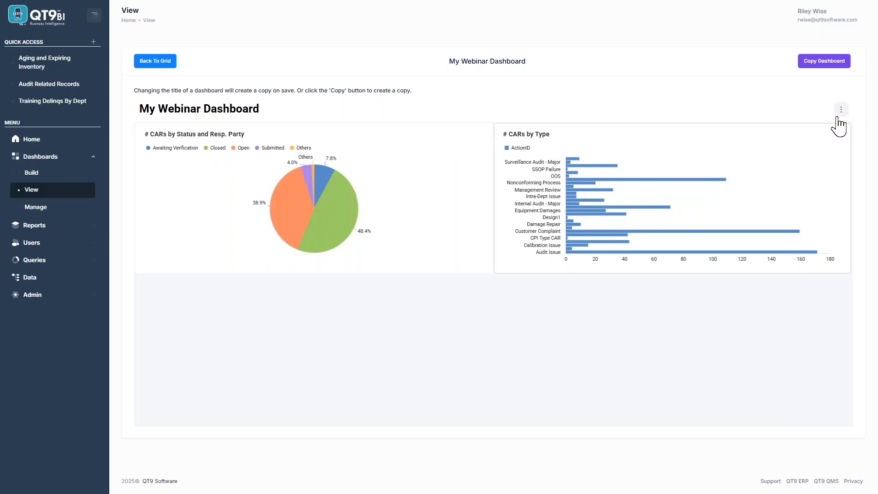
Put the dashboard into edit mode and add a new visualization based on the CorrectiveActions view of QMS DataSource.
click(841, 110)
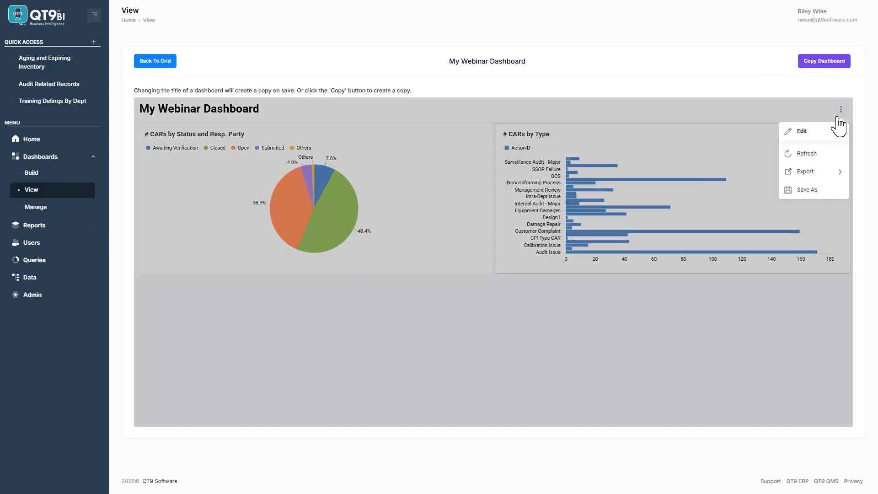
click(826, 131)
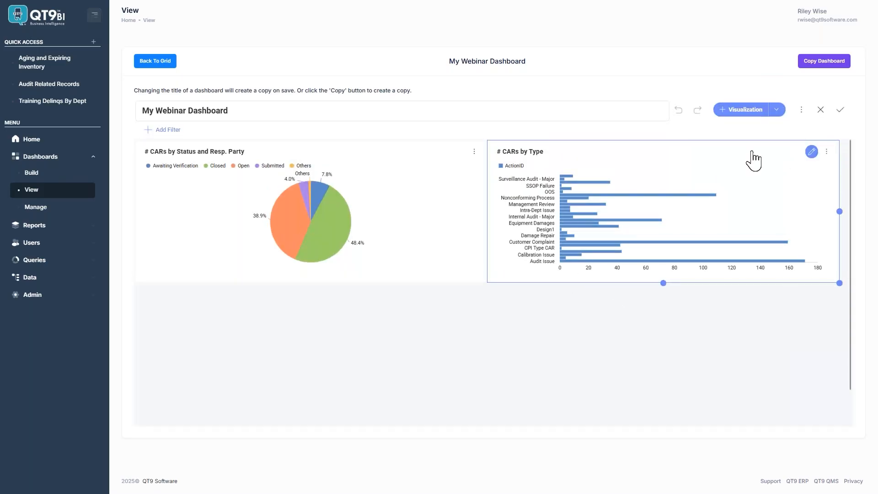
click(732, 118)
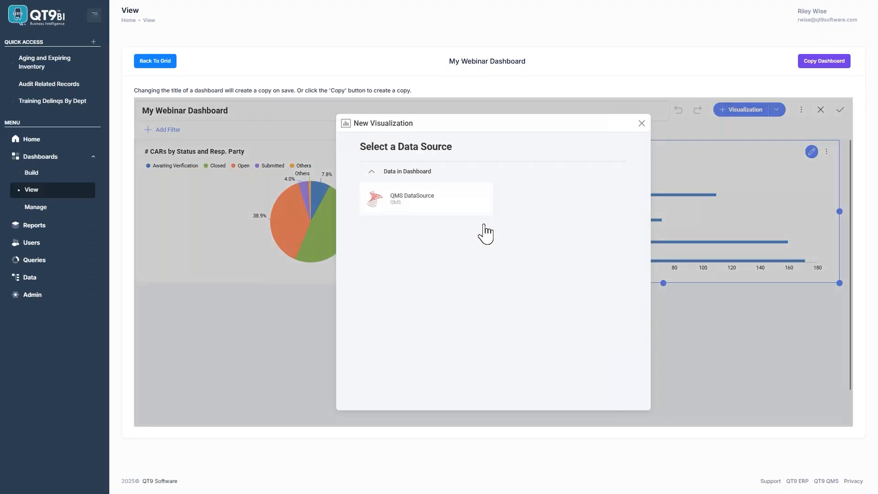
click(453, 208)
scroll(465, 268, down, 3)
scroll(466, 269, down, 5)
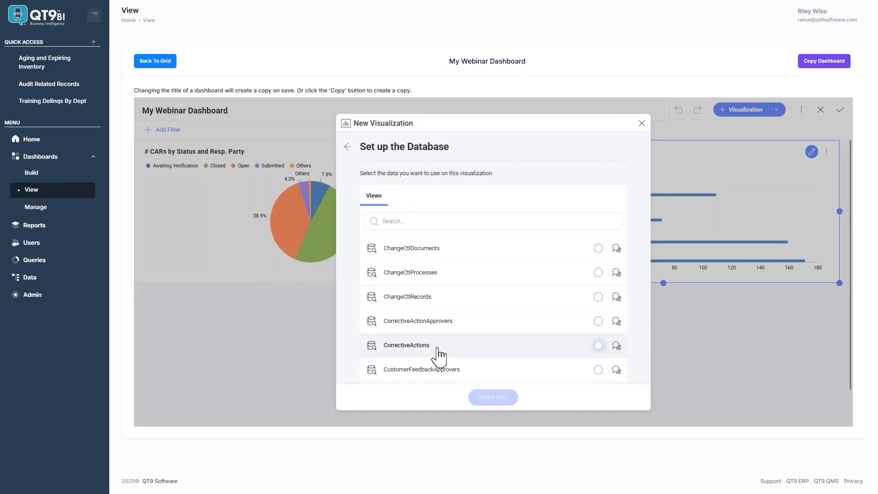
click(452, 351)
click(477, 392)
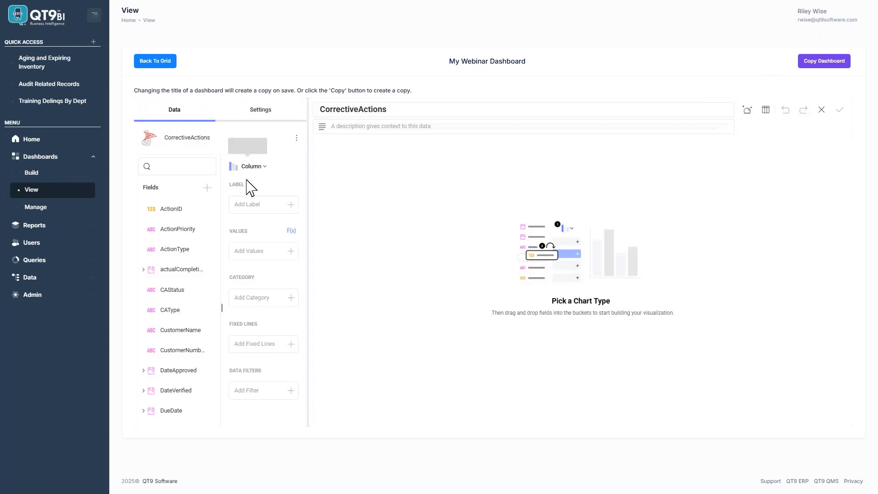
Set Timestamp as the column chart's label and ActionID as its value.
scroll(183, 361, down, 10)
scroll(179, 368, down, 5)
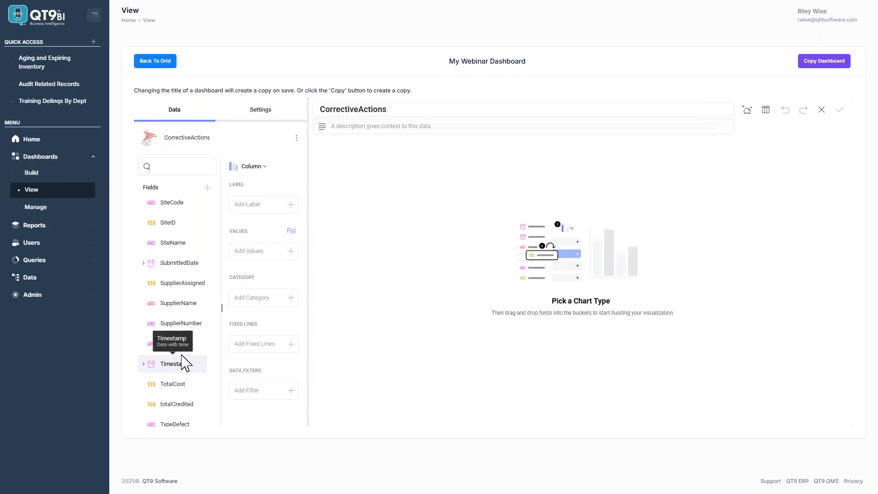
drag(170, 377, 257, 215)
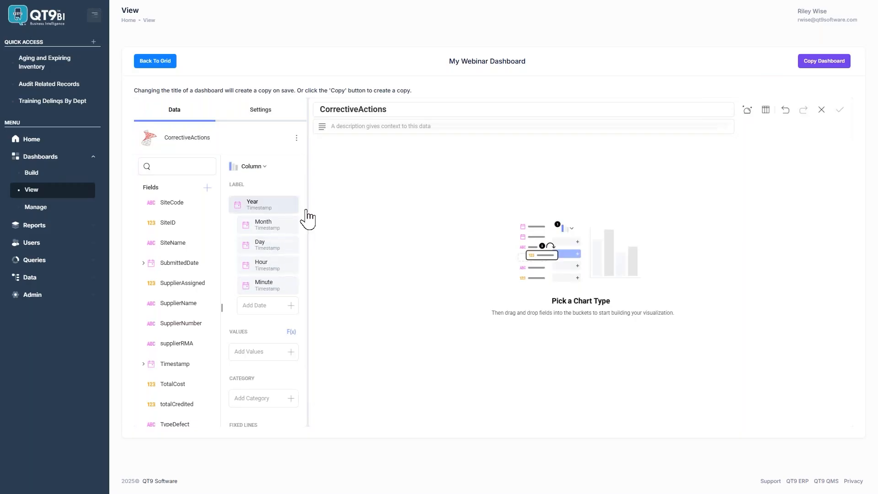
scroll(206, 274, up, 2)
scroll(210, 348, up, 2)
scroll(213, 334, up, 15)
scroll(222, 224, up, 2)
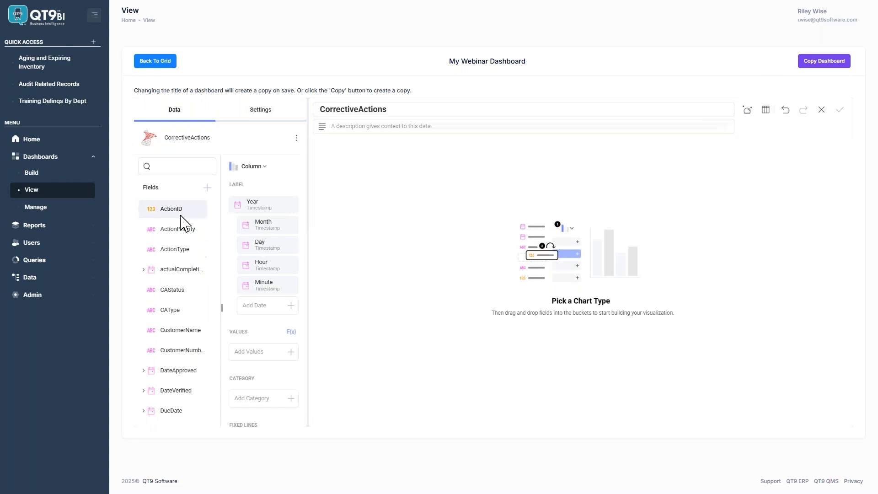
drag(172, 211, 251, 364)
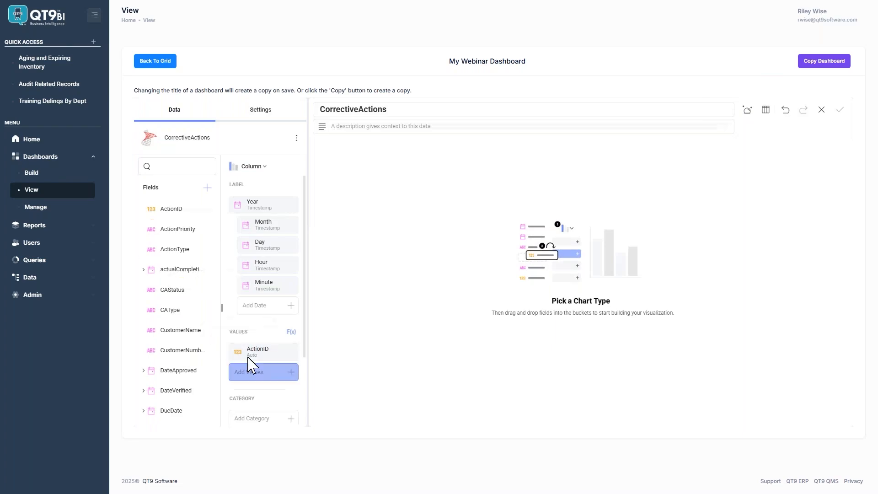
Change the column chart's ActionID aggregation to Count of Distinct Rows and update the field.
click(254, 353)
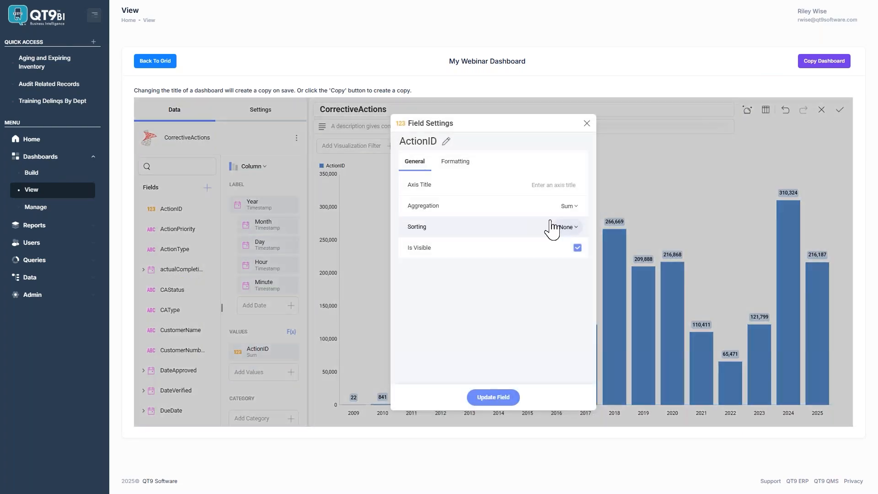
click(567, 205)
click(546, 273)
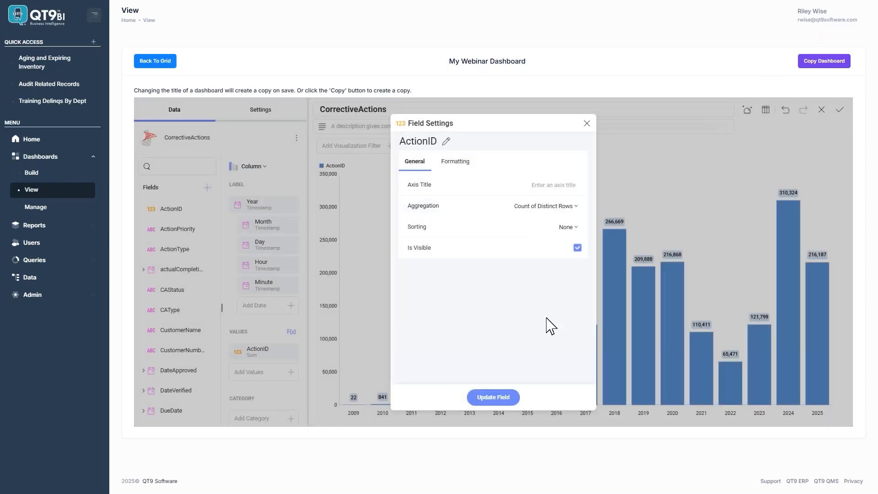
click(504, 397)
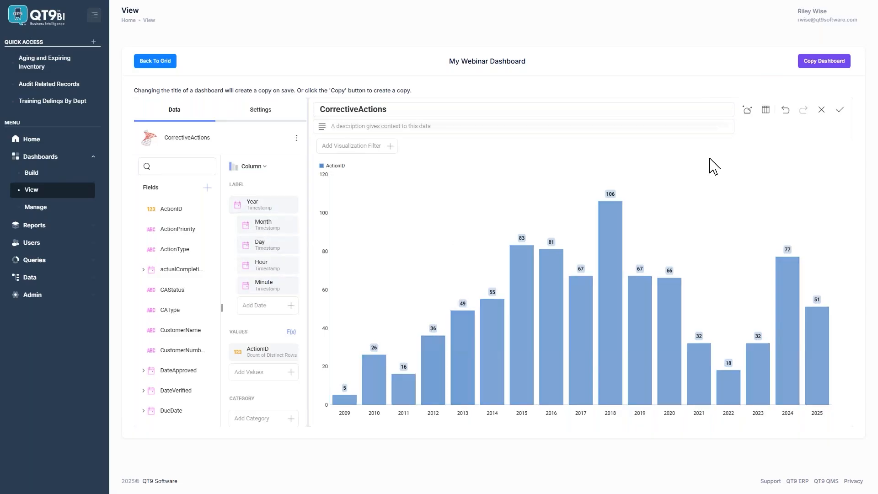
Place the column chart on the dashboard, widen it across the full width below the other charts, and save the dashboard.
click(840, 111)
drag(485, 355, 846, 339)
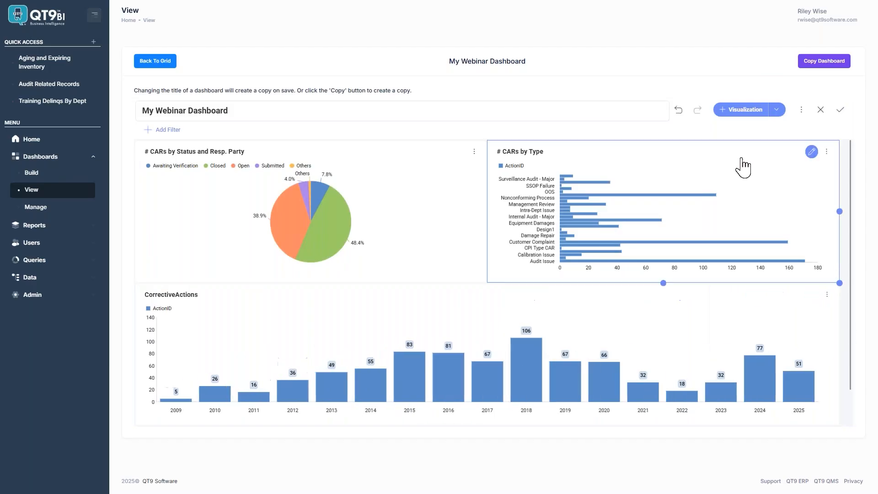
click(843, 112)
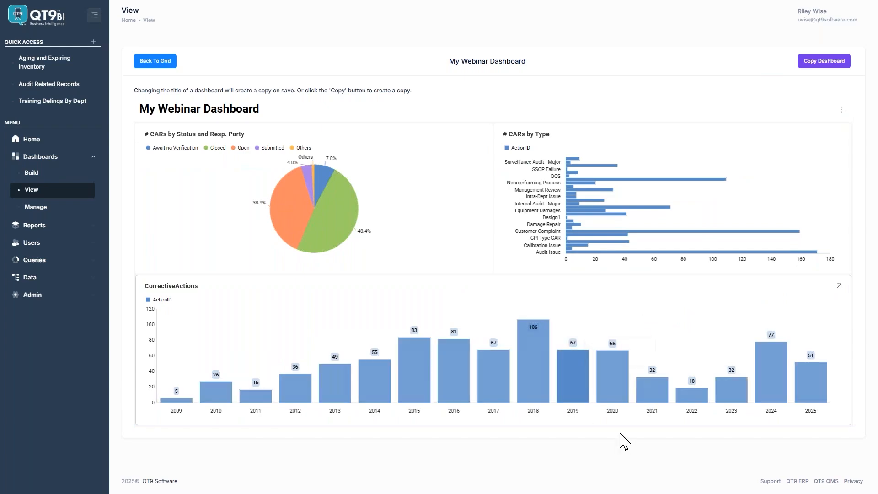
Drill down into the column chart's 2024 column to view its corrective actions by month.
click(772, 357)
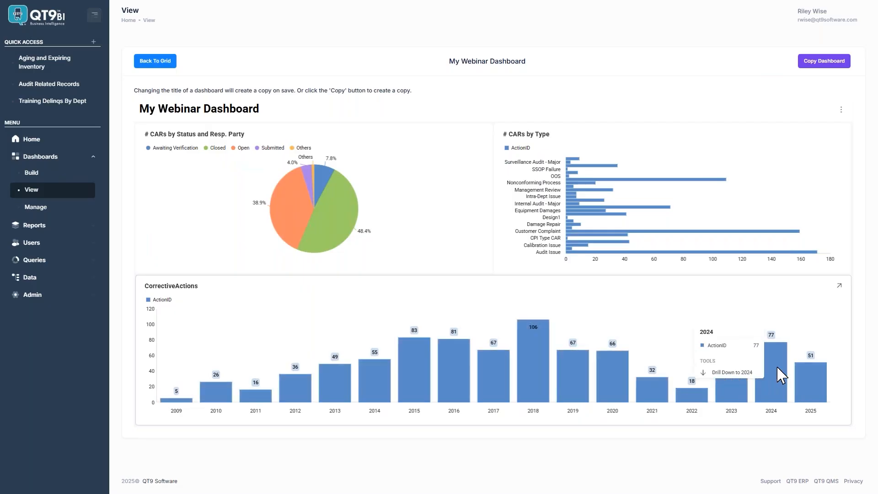
click(731, 374)
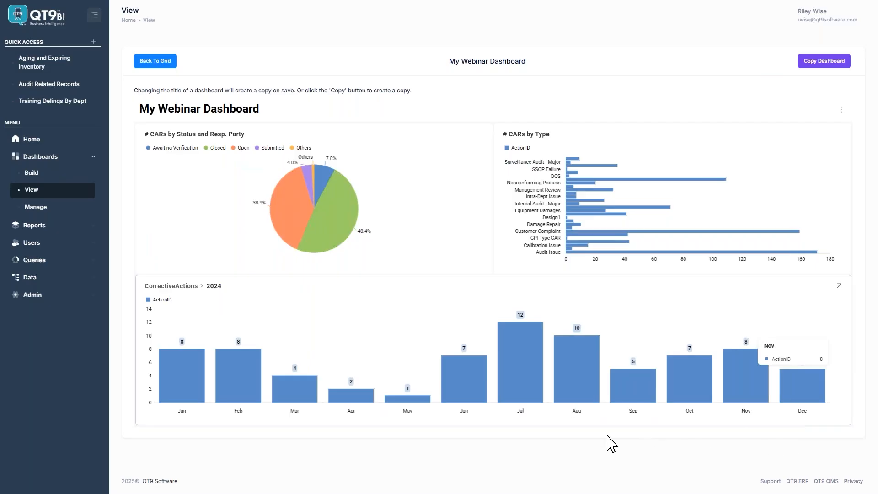
Drill down into the column chart's July 2024 corrective actions by day, and return to the yearly view.
click(518, 362)
click(569, 383)
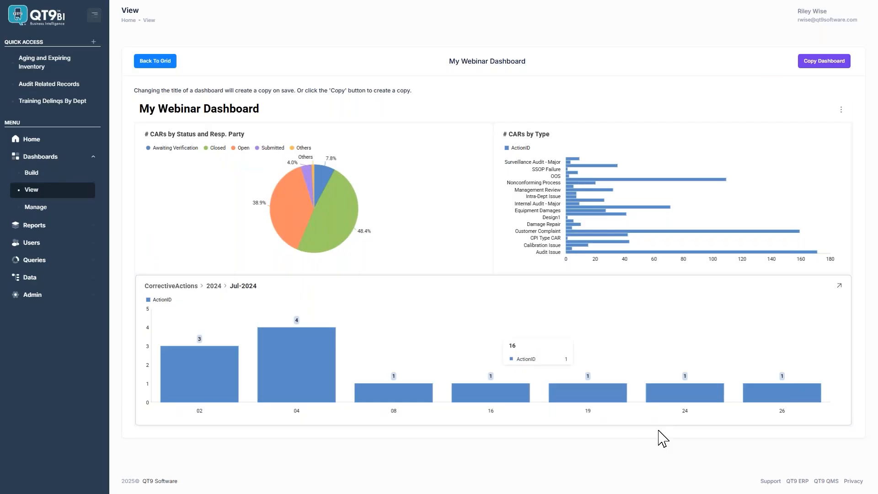
click(190, 286)
mouse_move(312, 223)
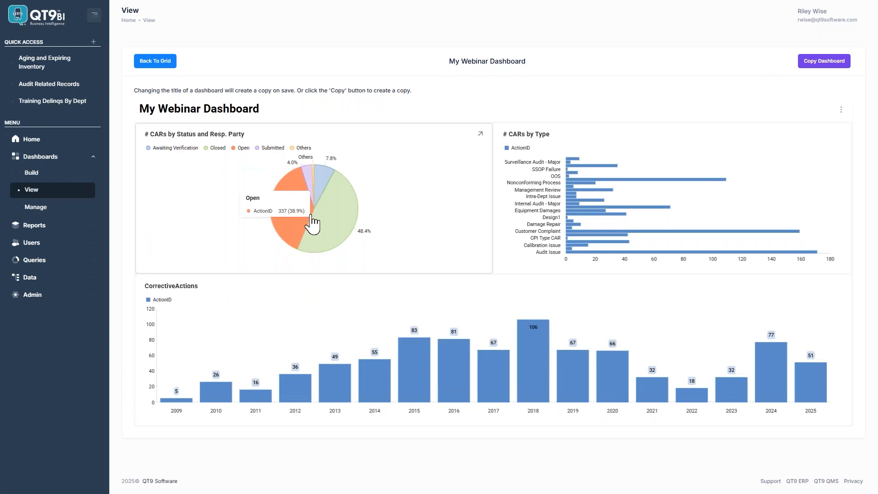
click(841, 110)
click(831, 133)
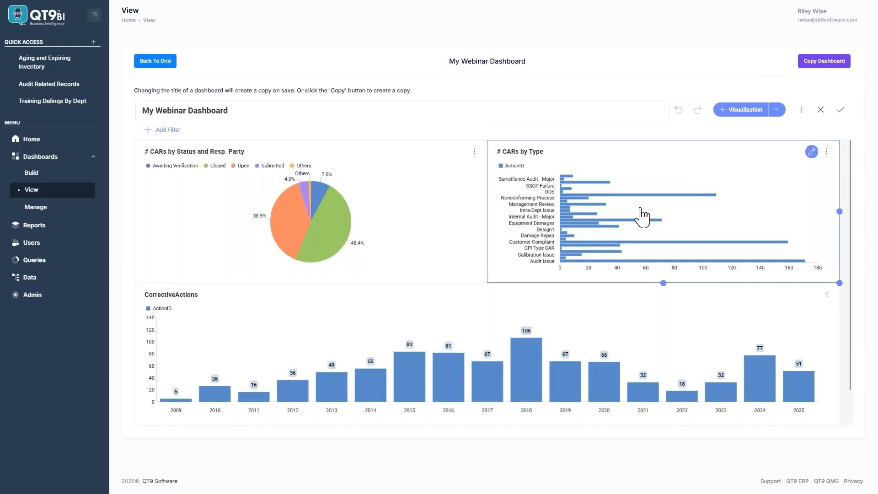
click(840, 110)
mouse_move(583, 201)
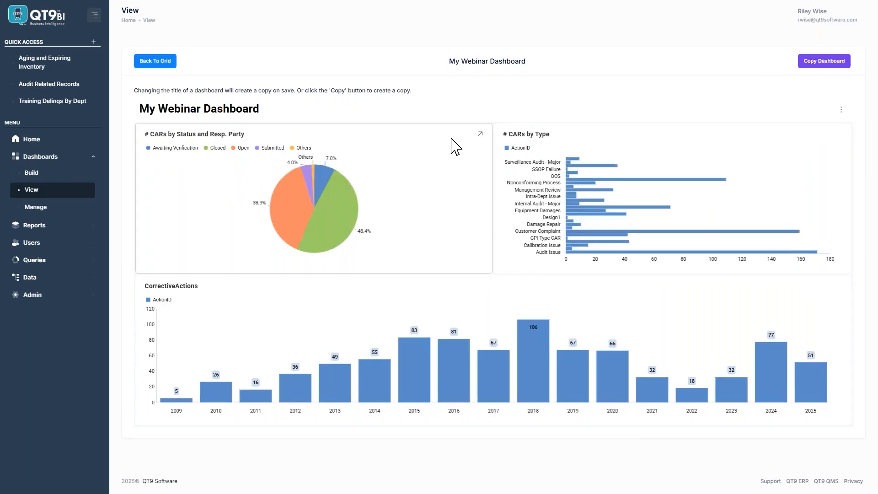
Maximize the # CARs by Status and Resp. Party chart, check its CAType filter, and restore the full dashboard.
click(479, 134)
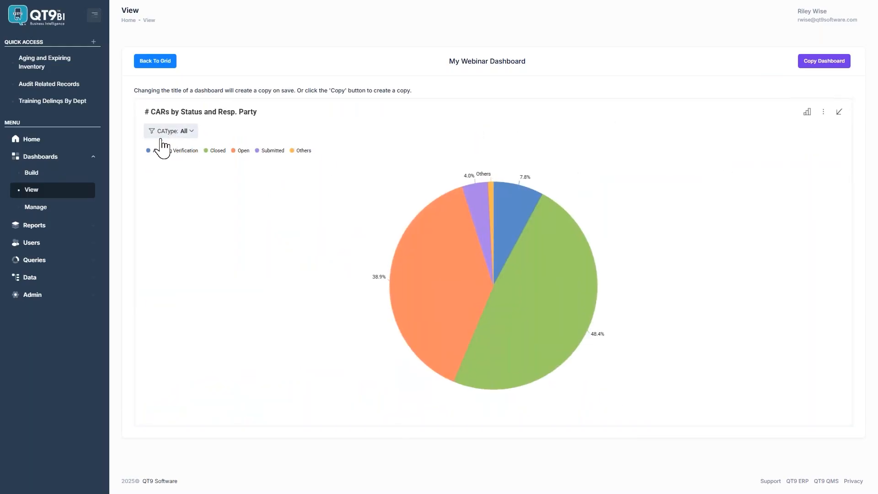
click(166, 134)
click(166, 136)
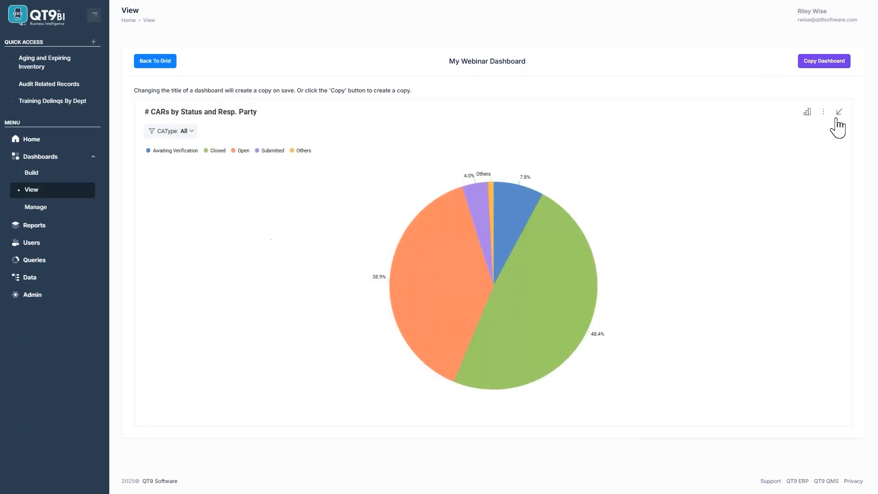
click(838, 115)
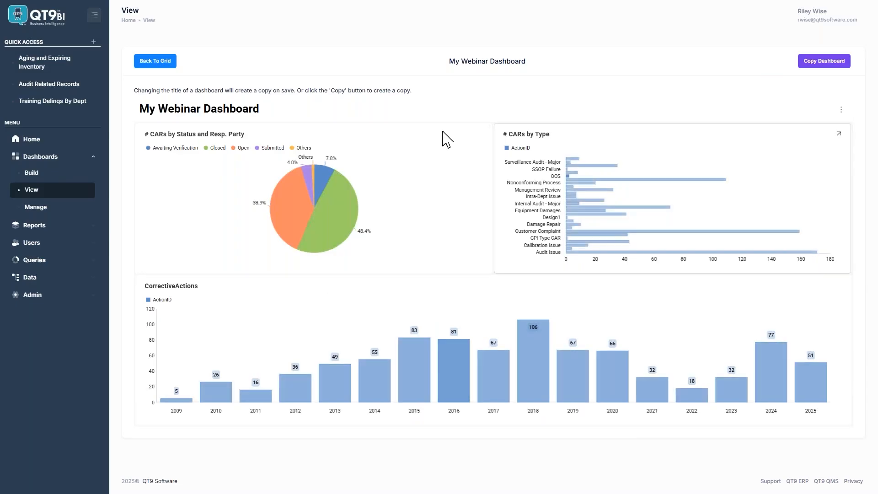
Edit the dashboard and start a dashboard filter on the CorrectiveActions data with SiteName as its displayed field.
click(841, 112)
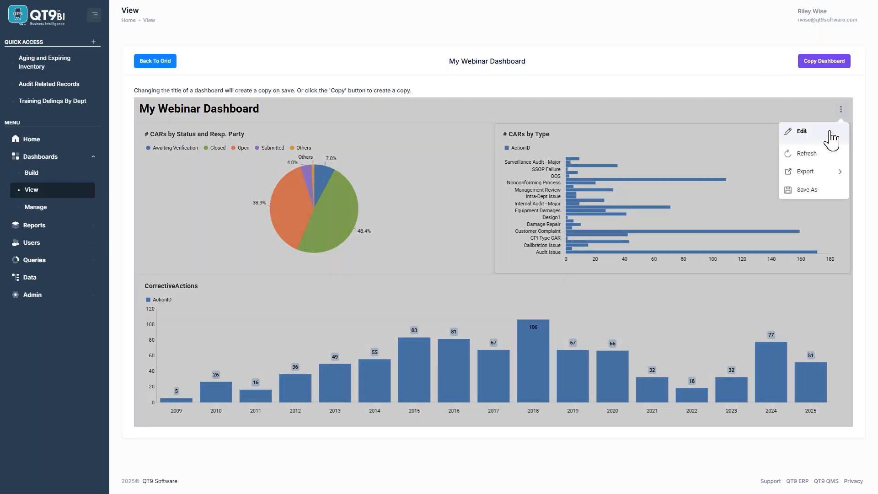
click(831, 133)
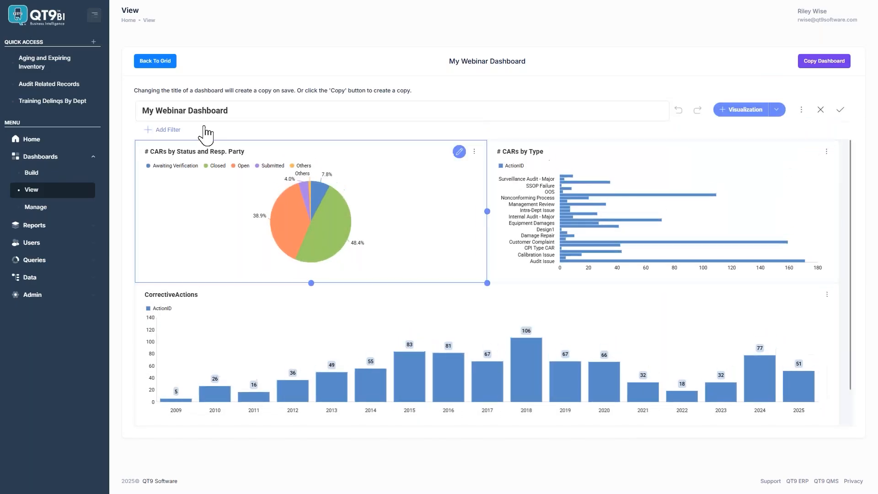
click(169, 130)
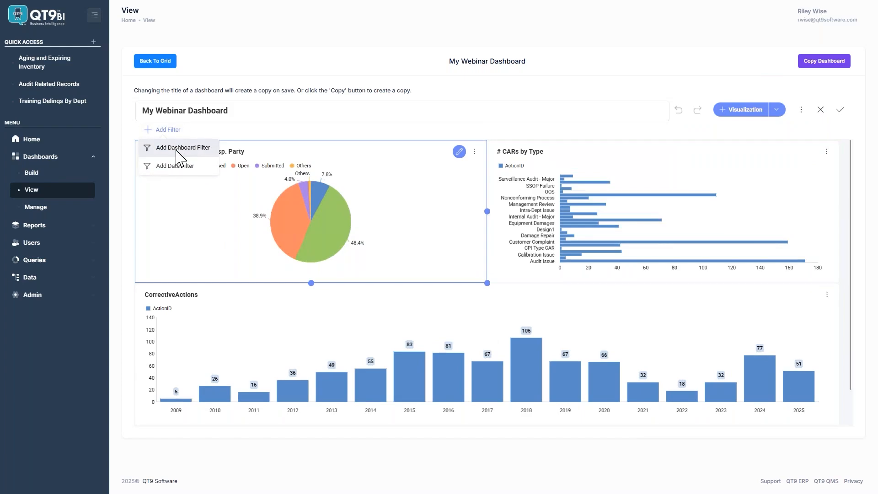
click(182, 149)
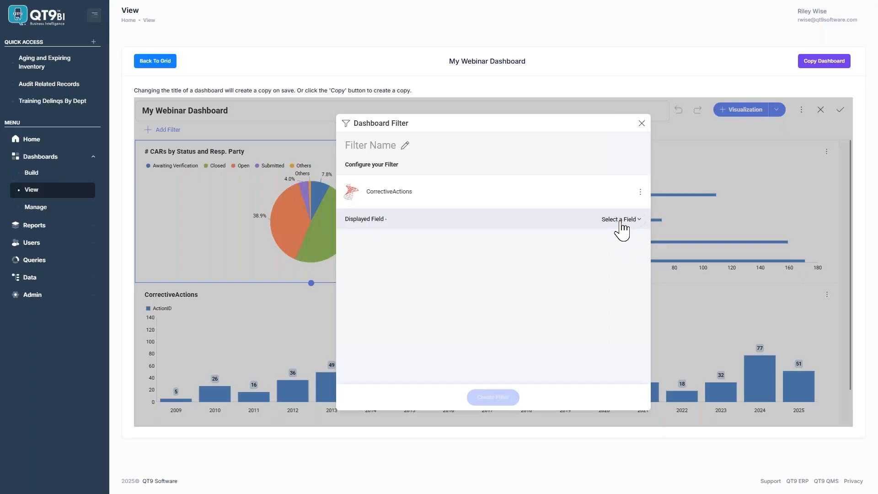
click(622, 224)
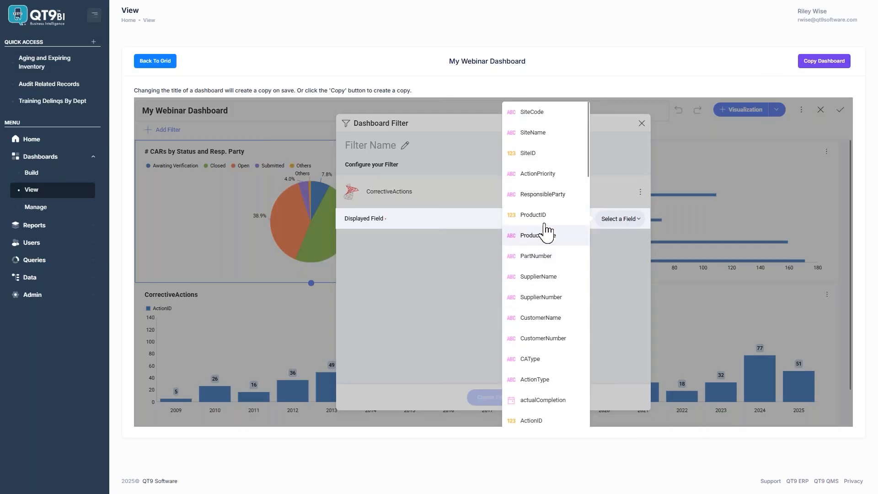
click(533, 138)
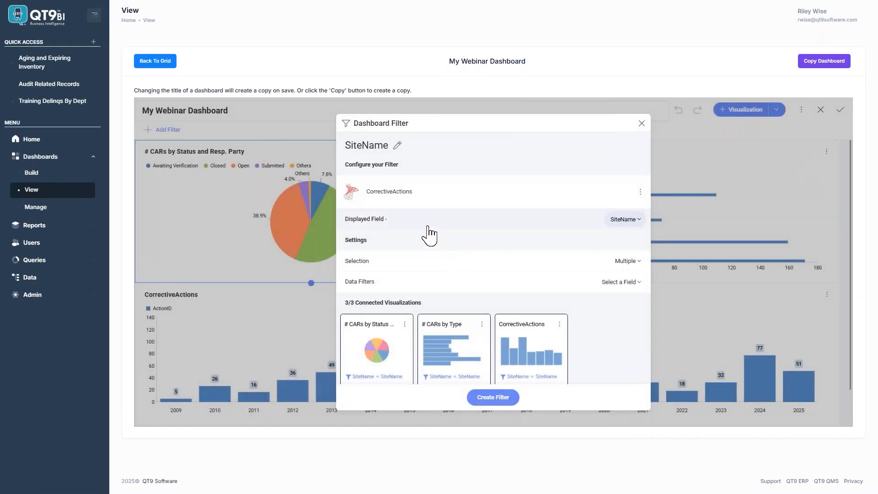
Rename the dashboard filter as Site, create it, and save the dashboard.
click(397, 145)
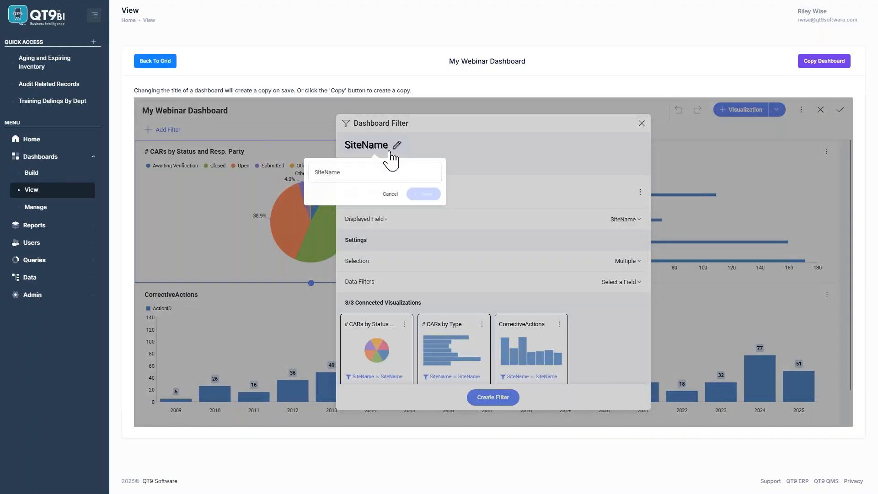
text(Sit)
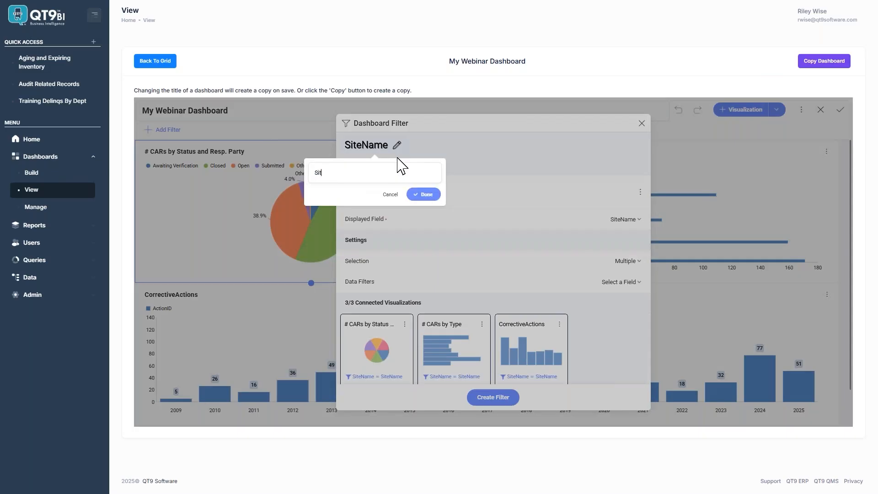
text(e)
click(423, 194)
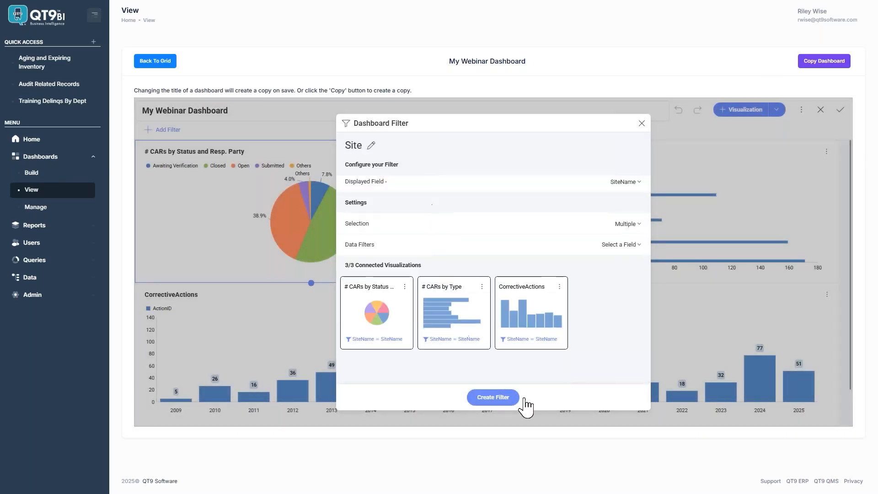
click(506, 397)
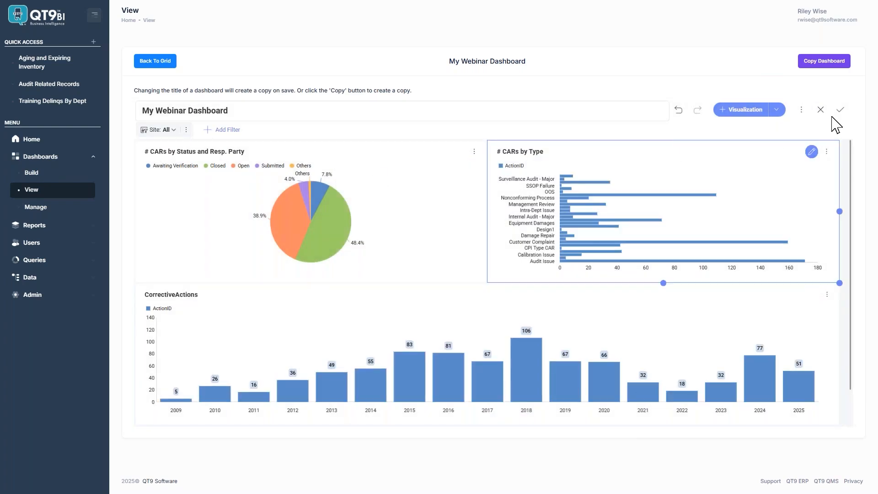
click(840, 109)
Filter the dashboard to the Boston site only.
click(153, 129)
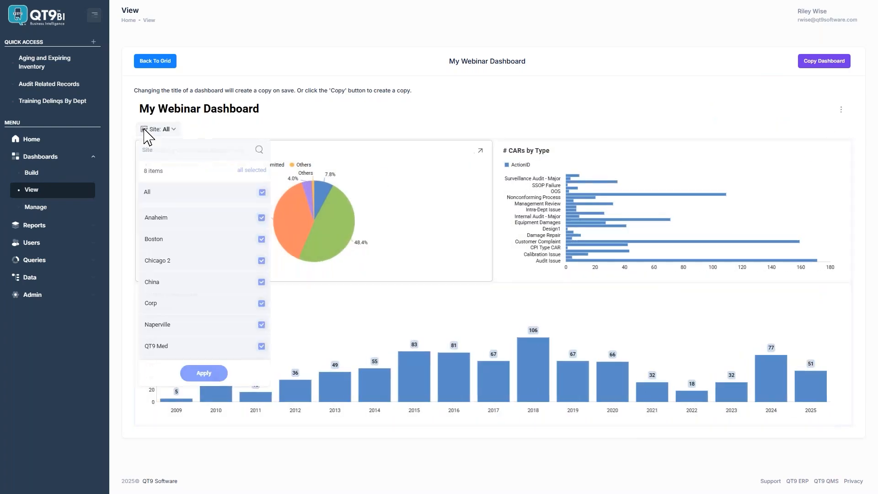
click(185, 240)
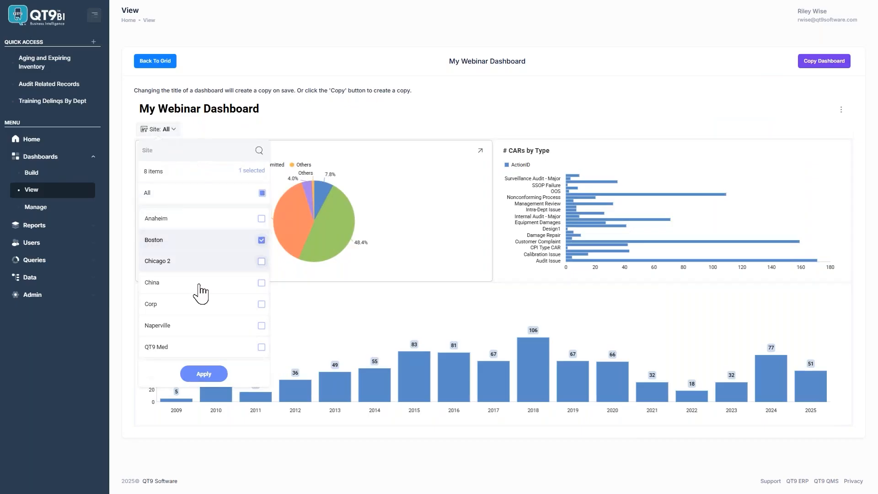
click(204, 374)
Add Chicago 2 and China to the sites selected in the dashboard's Site filter.
click(176, 129)
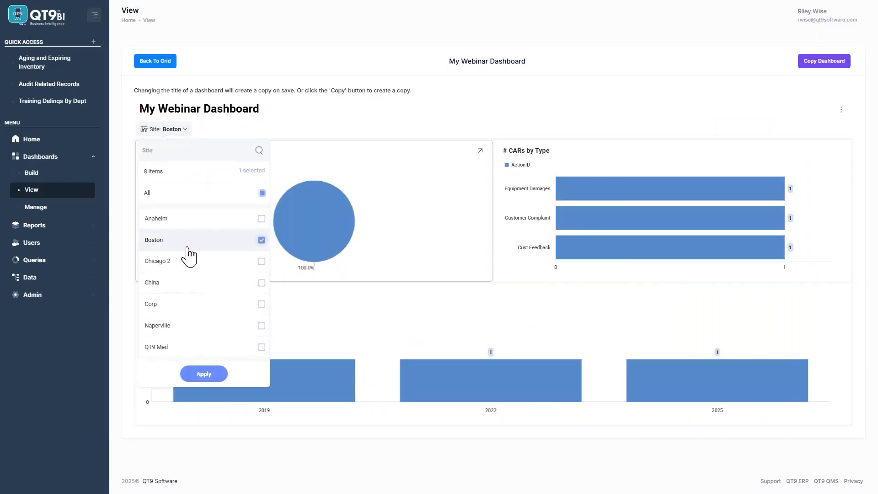
click(186, 261)
click(185, 282)
click(187, 376)
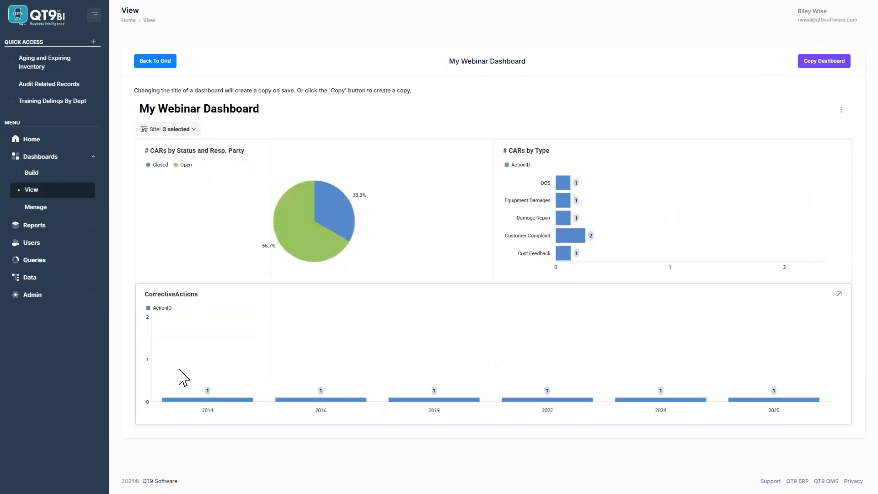
Reset the dashboard's Site filter to All.
click(180, 131)
click(185, 195)
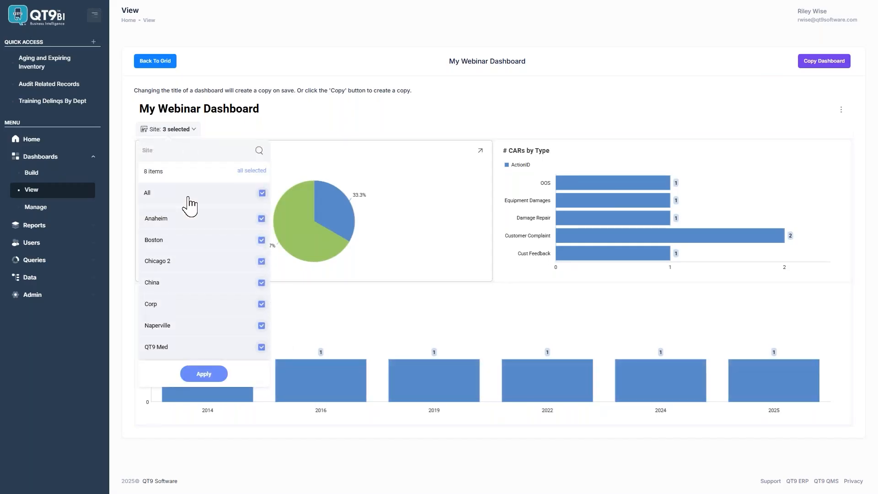
click(203, 374)
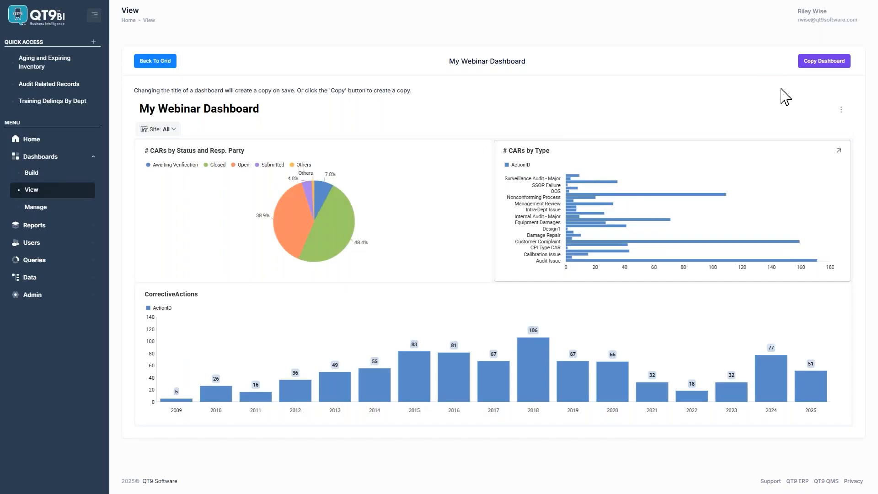
Edit the dashboard and start a new visualization from the QMS DataSource using the CorrectiveActions view.
click(841, 110)
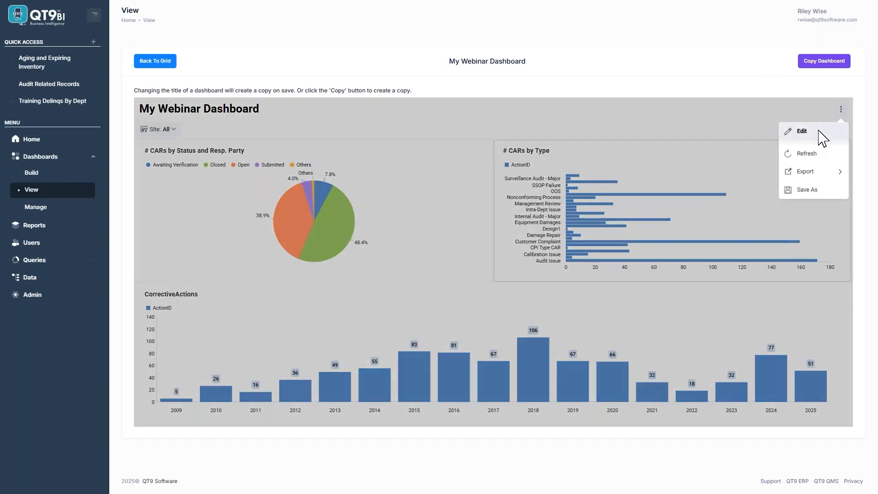
click(826, 133)
click(742, 111)
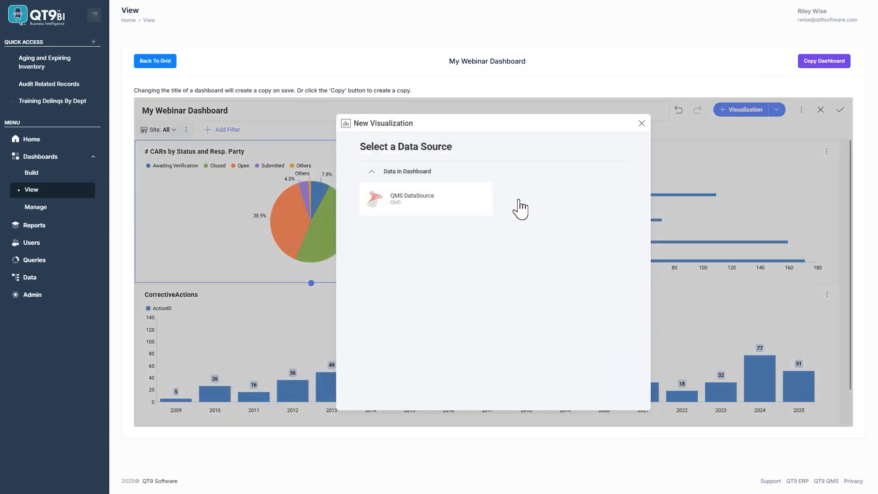
click(472, 207)
scroll(549, 266, down, 1)
scroll(547, 266, down, 10)
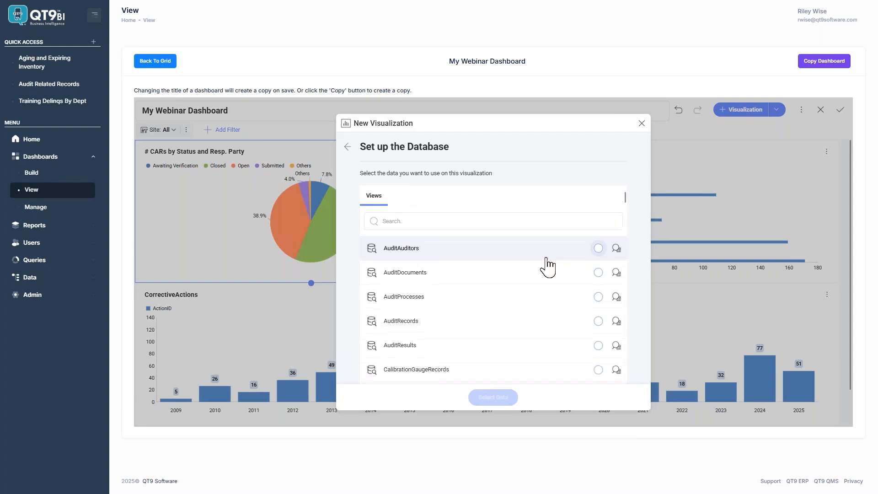
scroll(547, 266, down, 2)
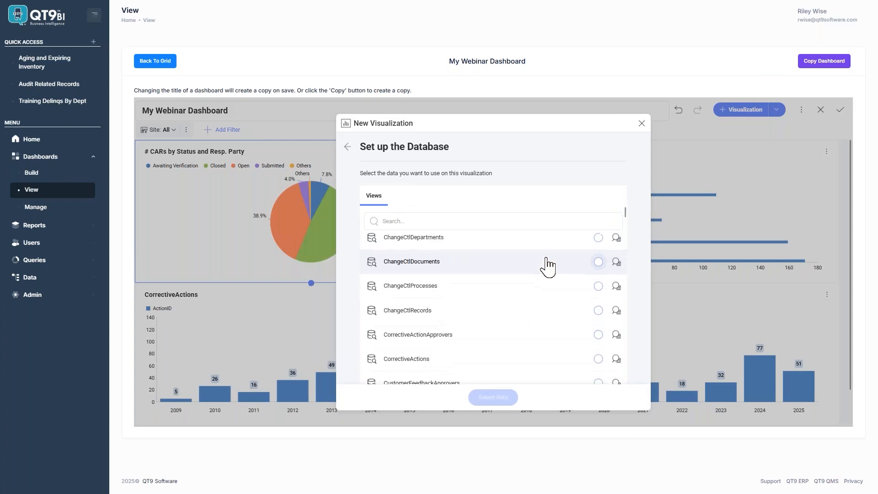
click(511, 351)
click(490, 397)
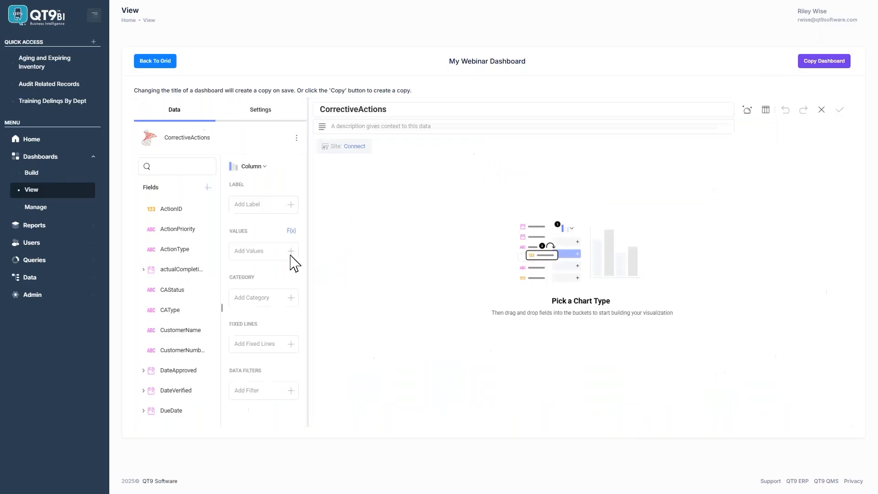
Change the new visualization to a Grid and add ActionID, CAStatus and CAType as its columns.
click(250, 170)
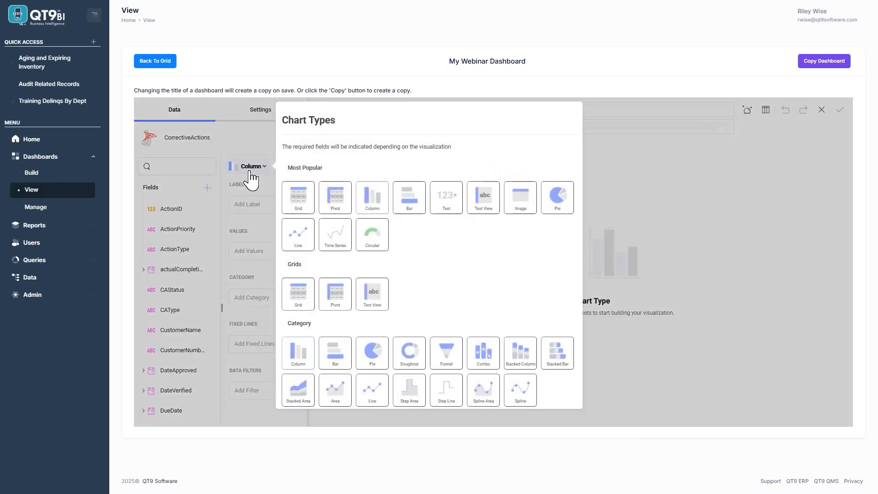
click(300, 210)
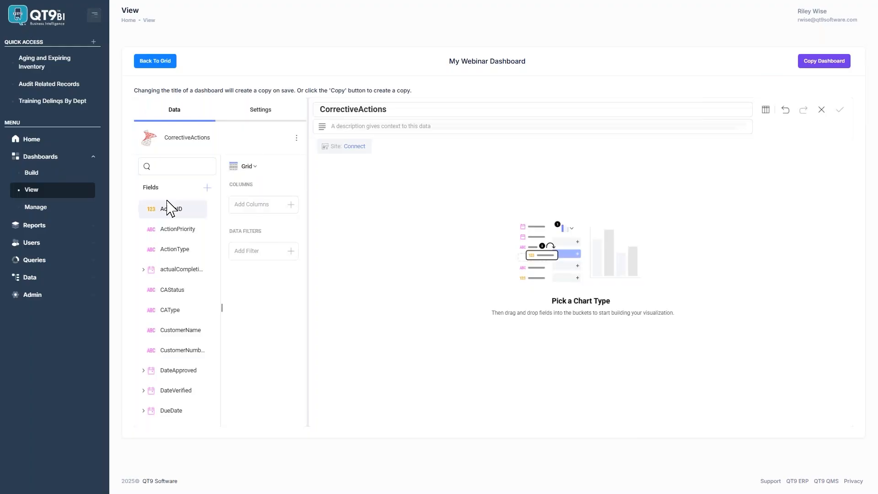
drag(172, 211, 252, 212)
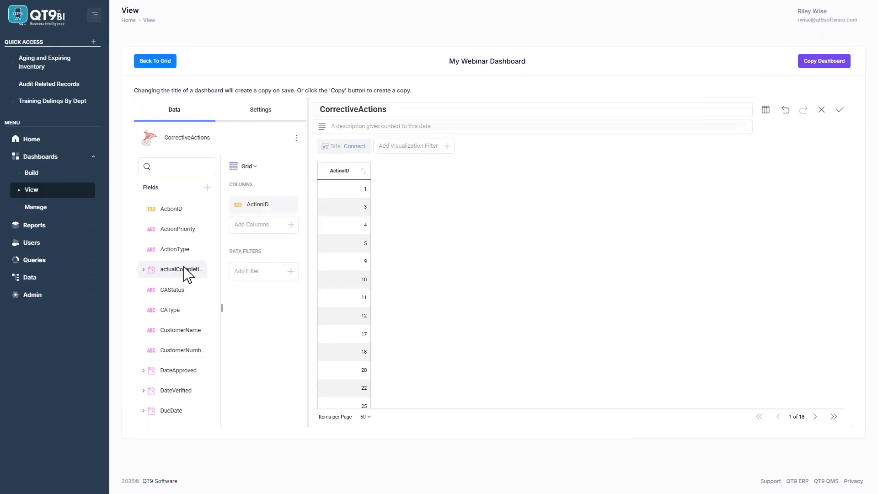
drag(174, 291, 251, 228)
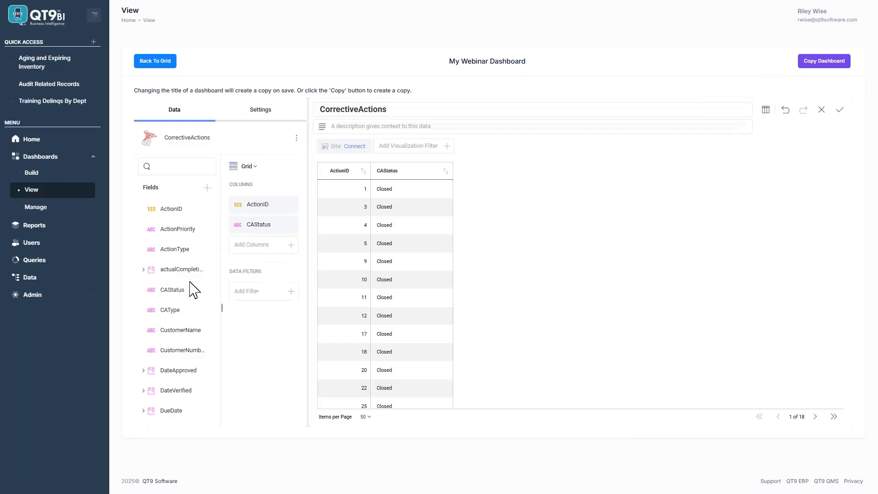
drag(179, 310, 247, 254)
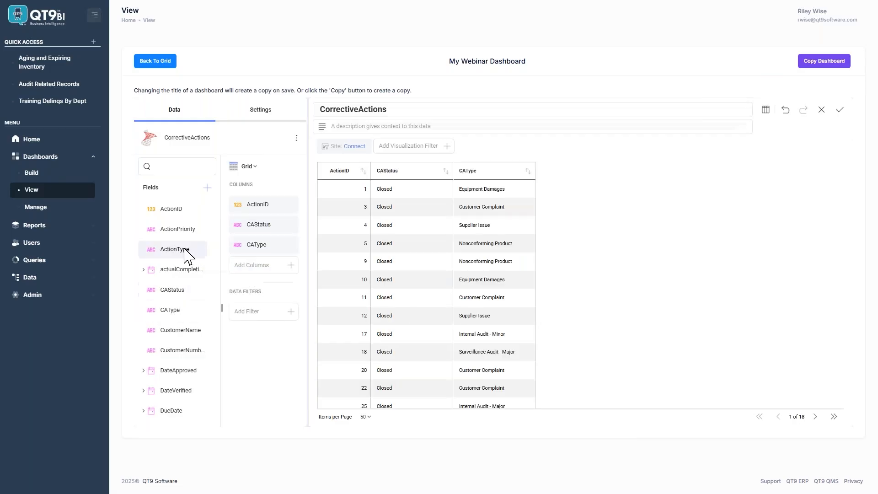
Add SubmittedDate and DateApproved as columns of the corrective actions grid.
scroll(173, 273, down, 12)
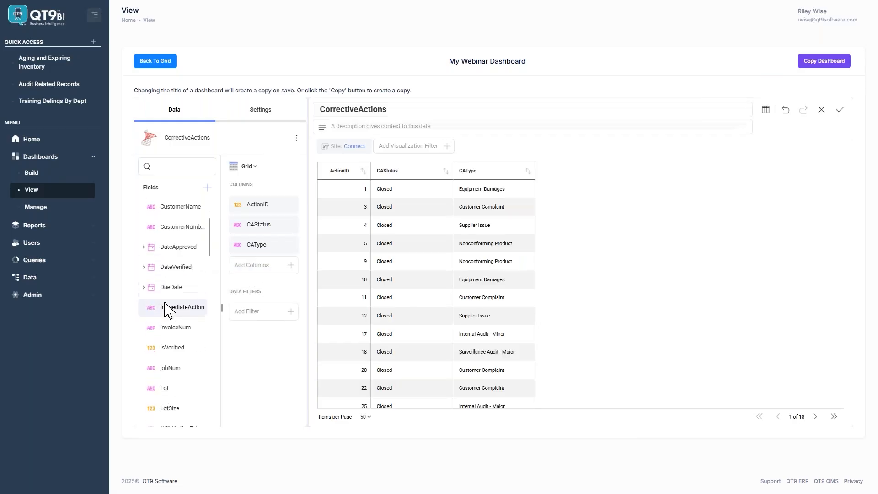
scroll(164, 303, down, 12)
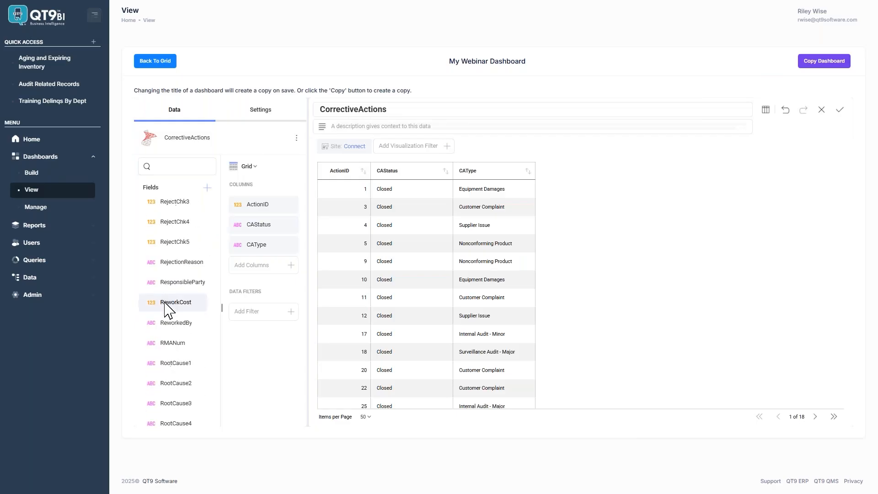
drag(176, 339, 230, 277)
scroll(185, 296, up, 10)
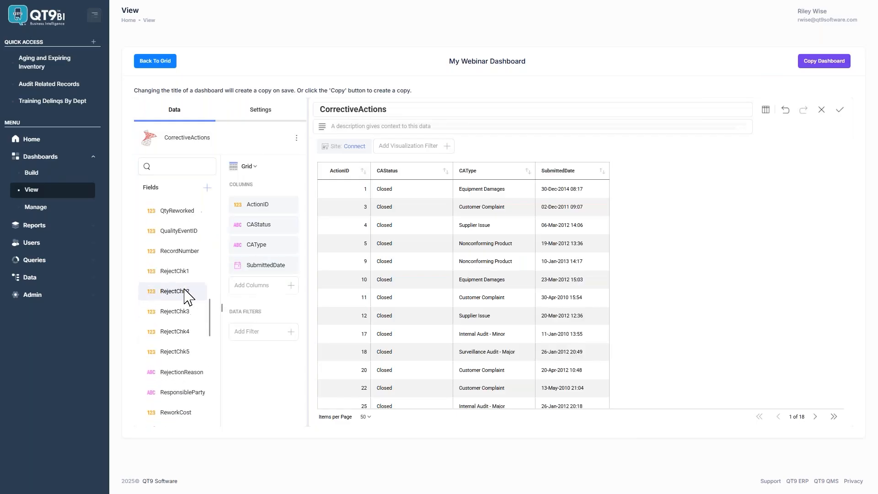
scroll(186, 295, up, 4)
drag(190, 288, 271, 292)
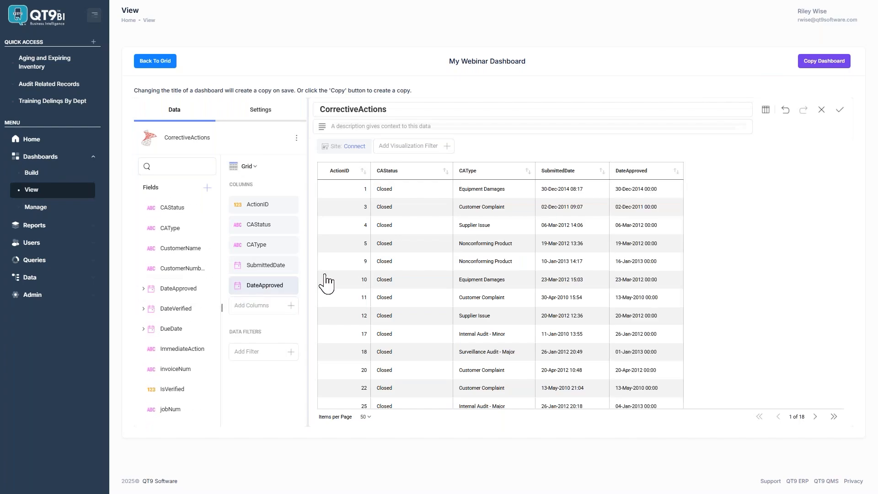
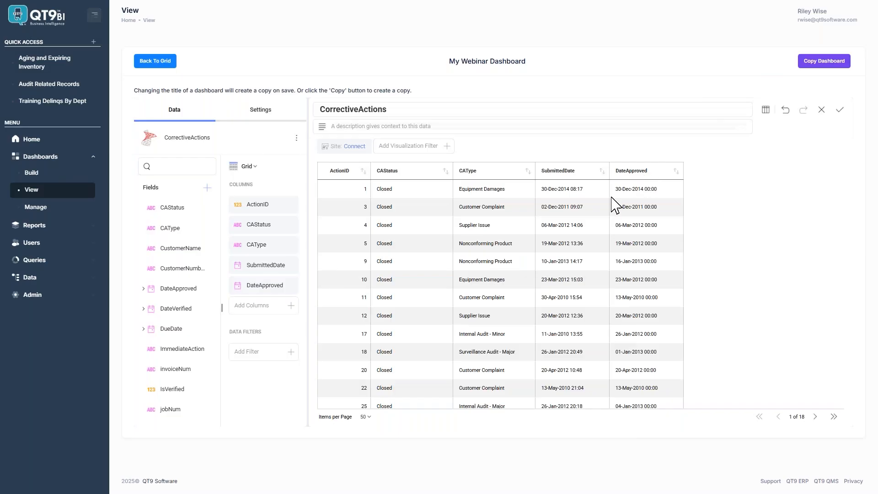
Start a new calculated field, insert the datediff function as its formula, and clear the function search.
click(207, 187)
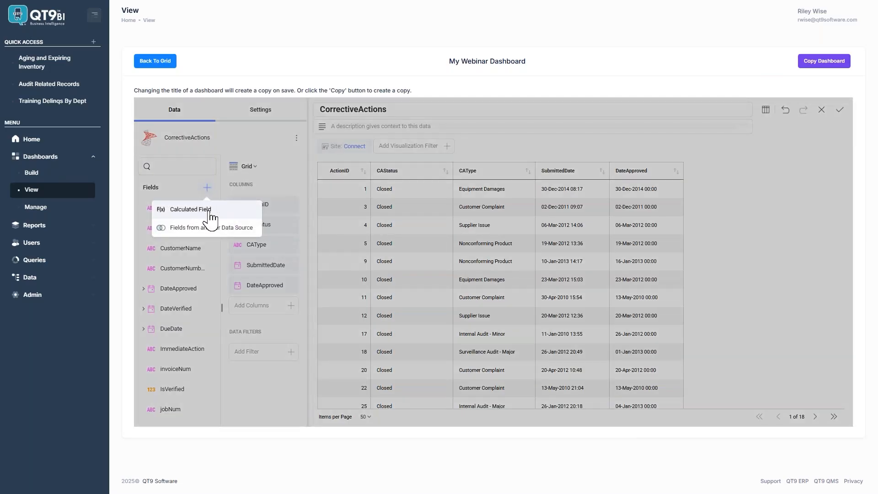
click(207, 211)
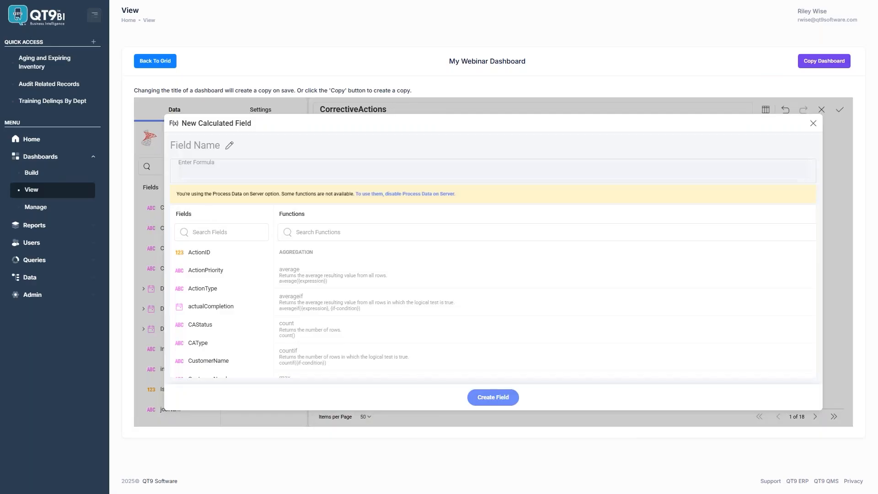
click(292, 232)
text(datedif)
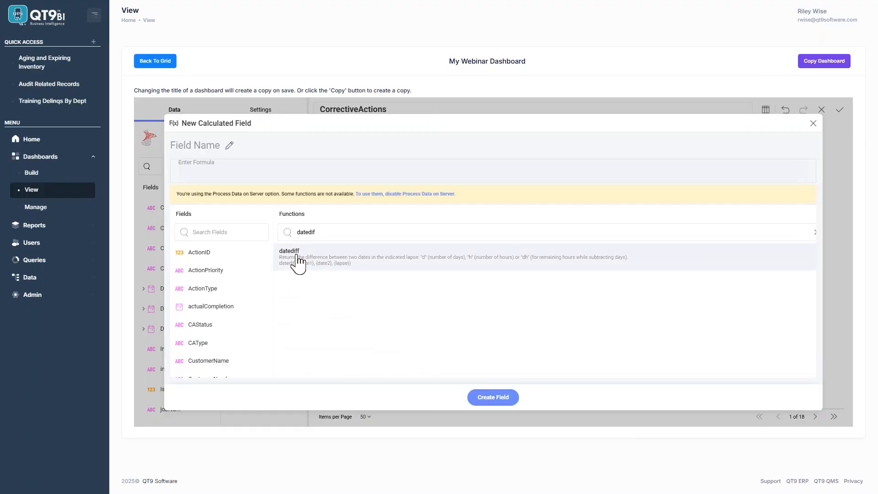
click(292, 257)
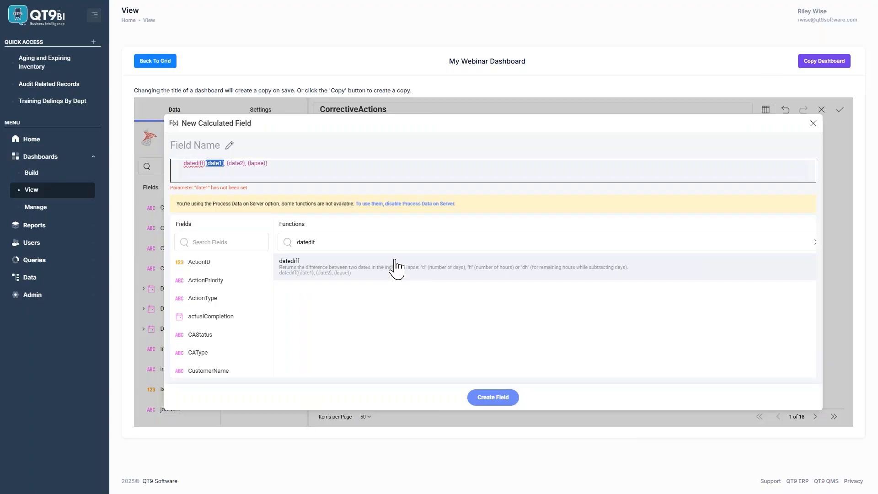
double_click(307, 243)
key(BackSpace)
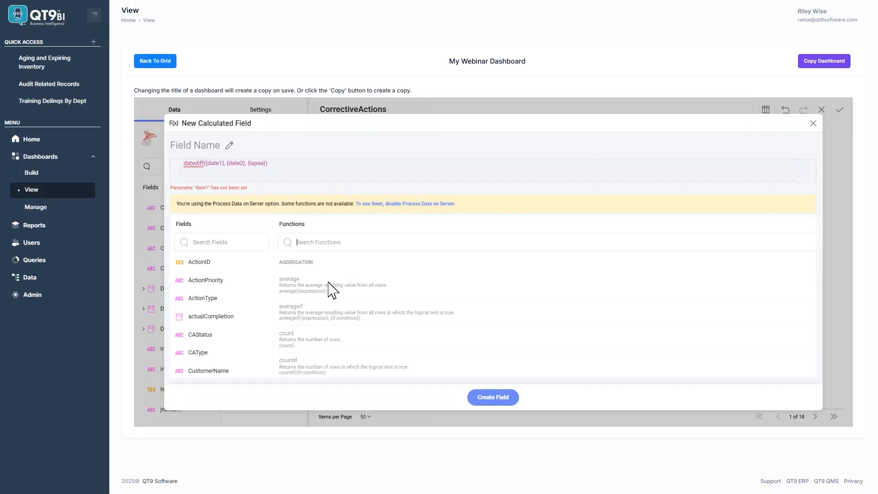
scroll(333, 291, down, 5)
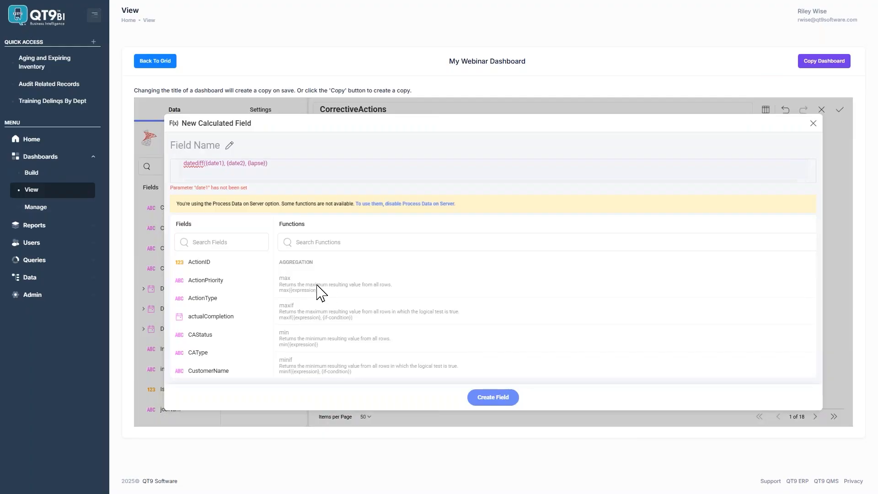
Set the first date argument of the datediff formula to the SubmittedDate field.
click(214, 164)
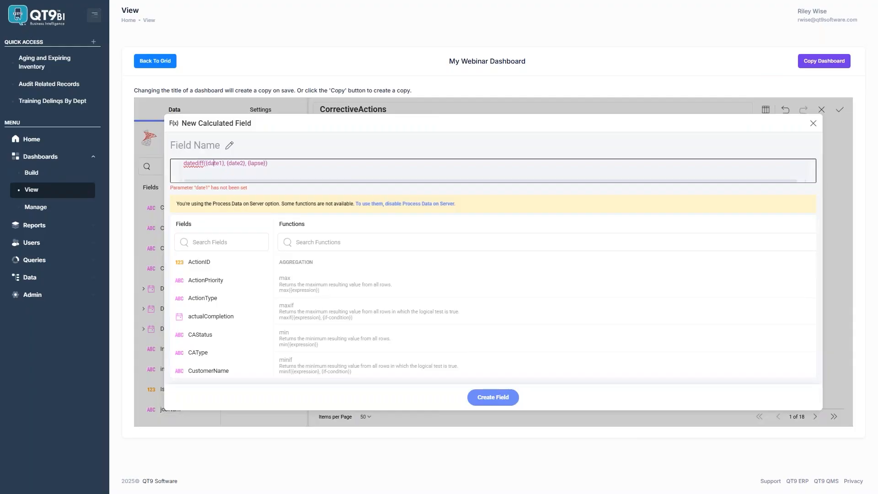
scroll(217, 323, down, 5)
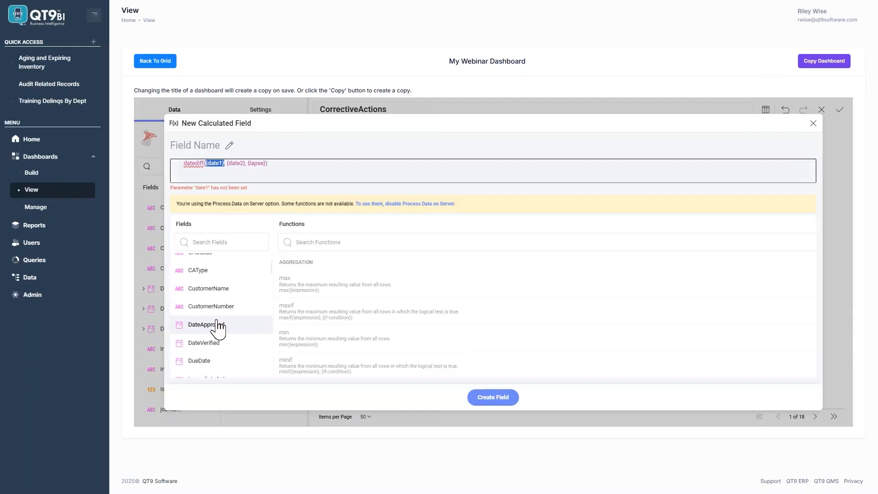
scroll(220, 322, down, 6)
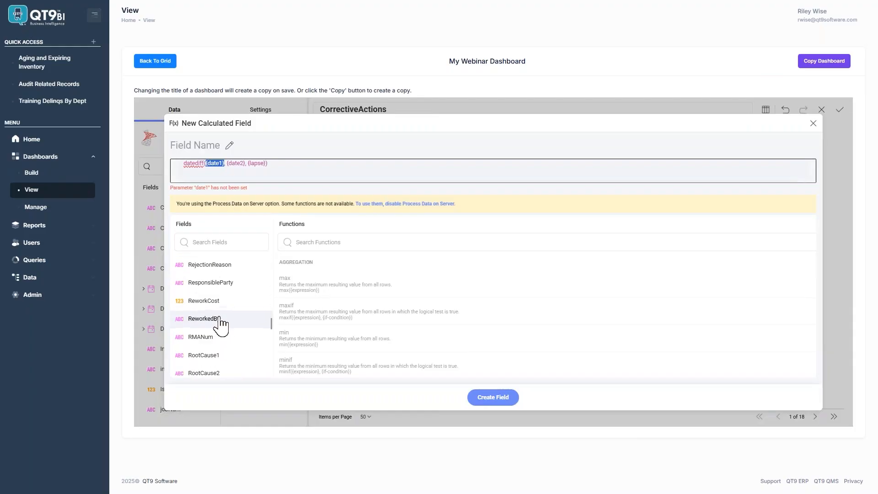
scroll(231, 323, down, 5)
click(227, 329)
Set the formula's second date argument to DateApproved and its lapse argument to "d".
scroll(228, 334, up, 12)
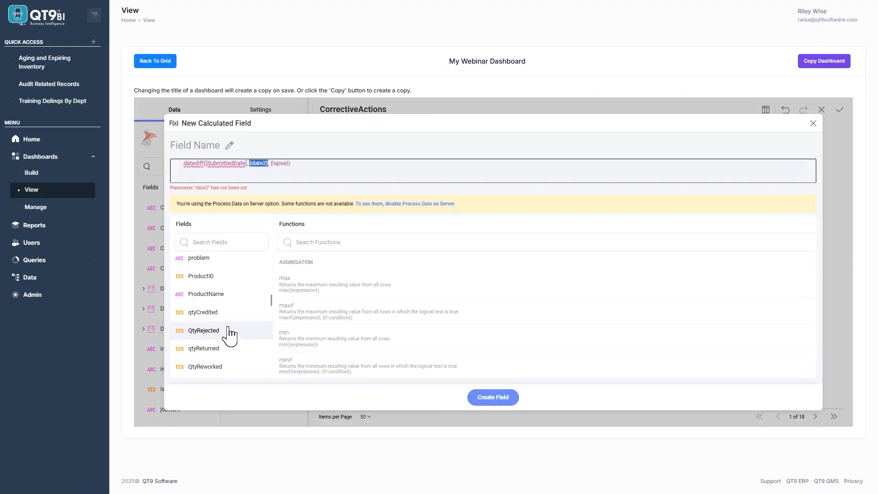
scroll(229, 338, up, 10)
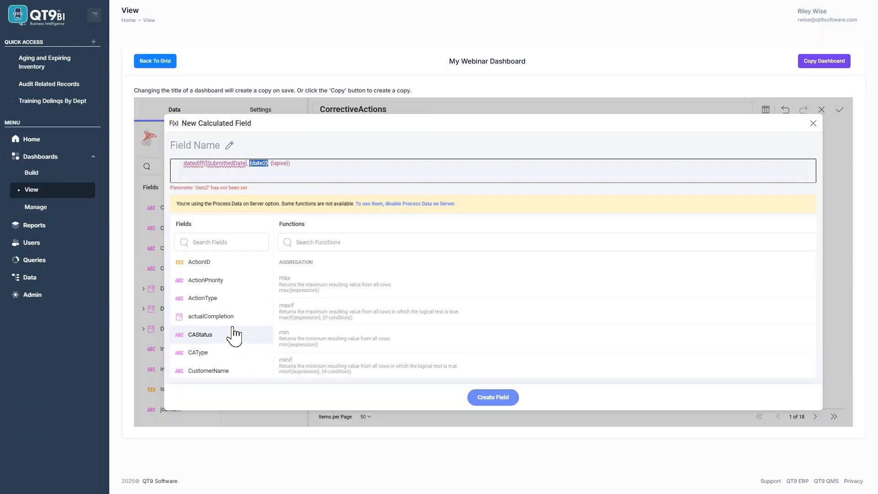
scroll(231, 324, down, 4)
click(231, 325)
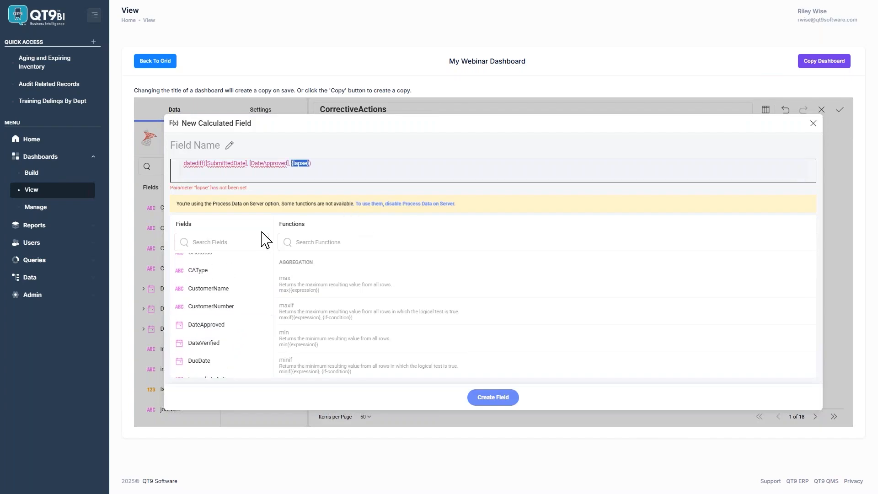
text("")
text(d)
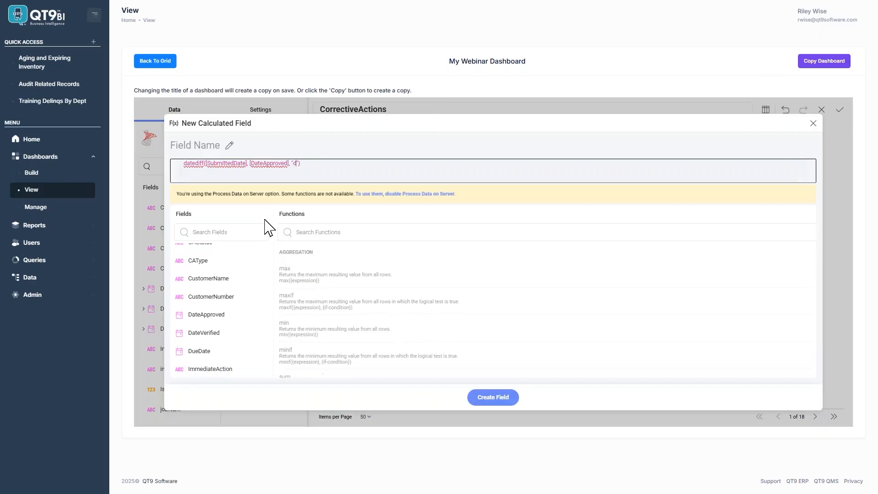
Name the calculated field "# Days to Approve" and create it.
click(230, 145)
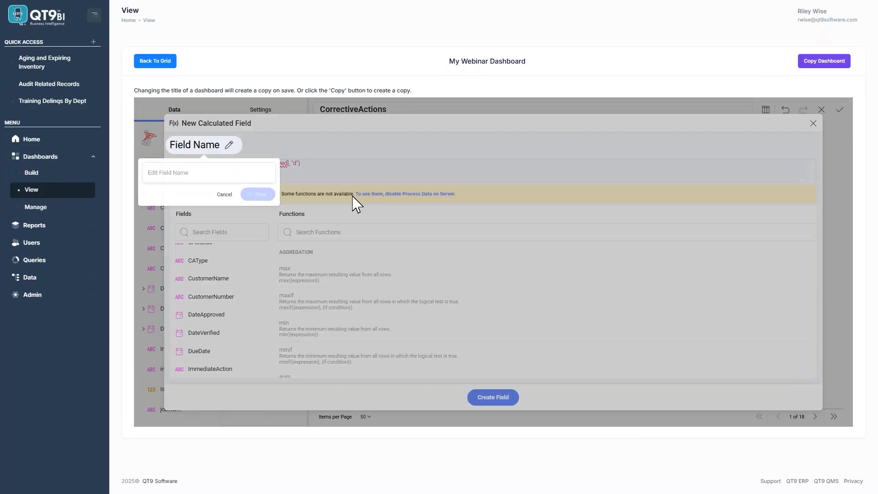
text(# Da)
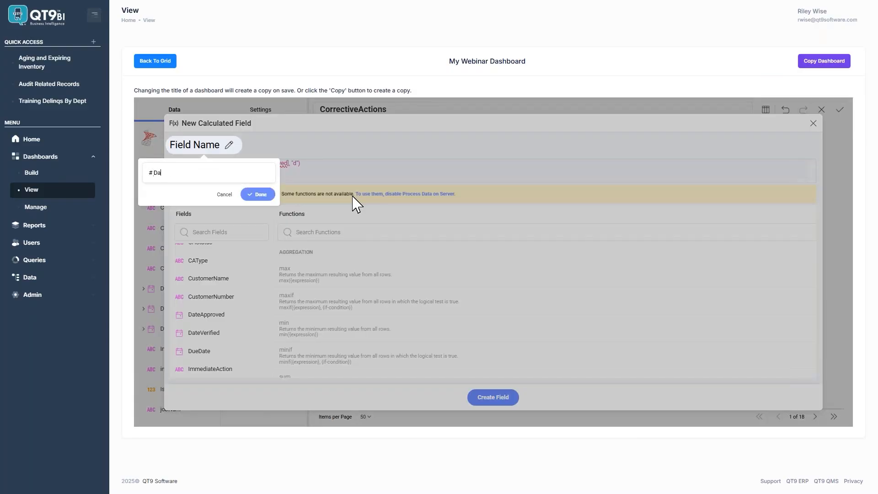
text(ys to Approve)
click(257, 197)
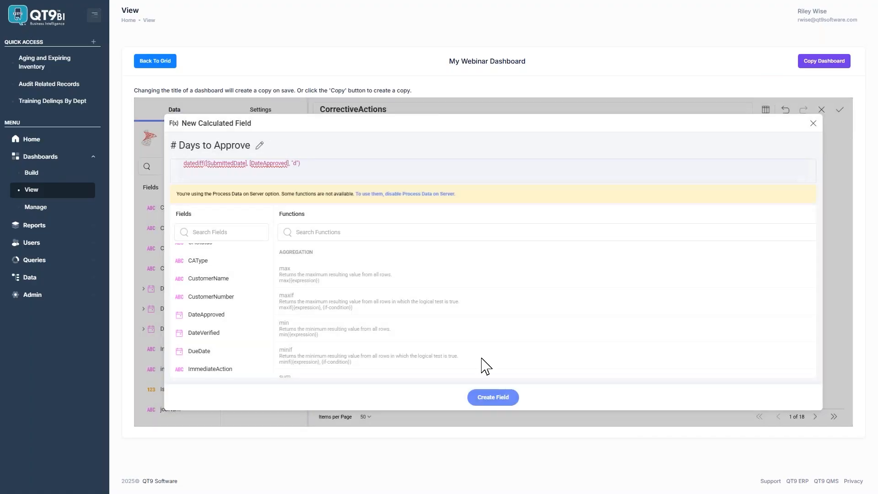
click(489, 401)
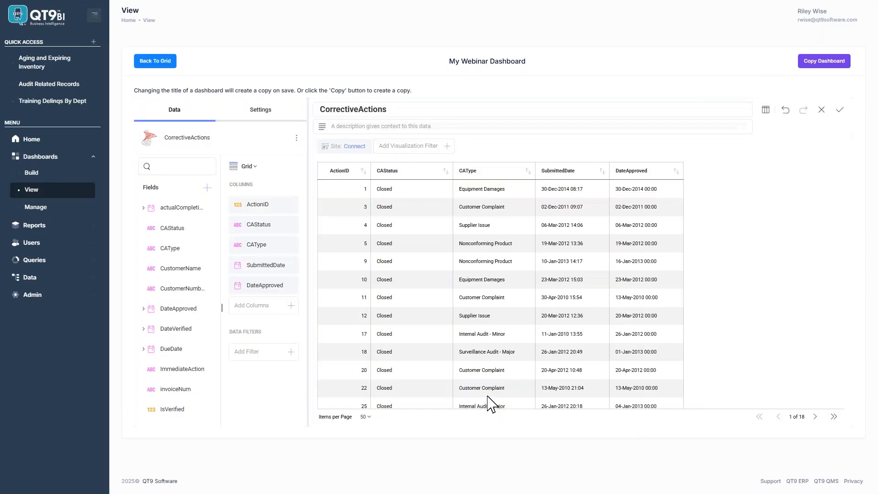
Add the # Days to Approve field as the last column of the grid and look through its rows.
scroll(190, 272, up, 3)
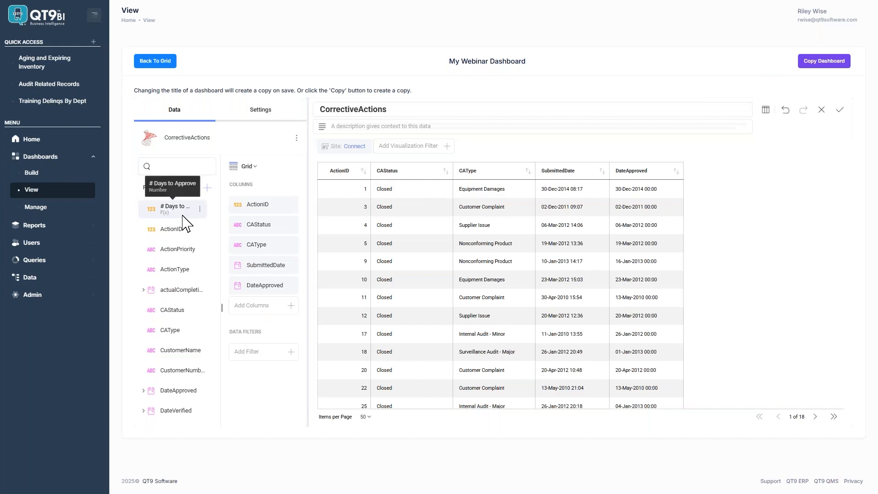
drag(184, 209, 262, 320)
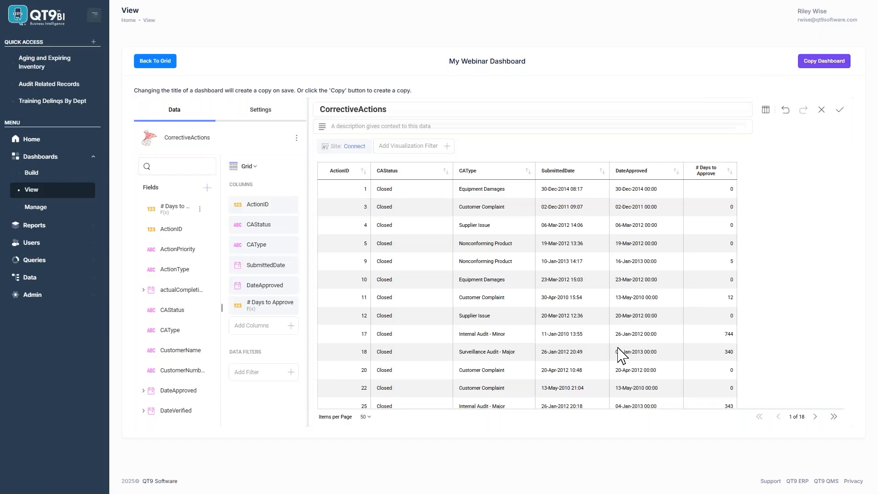
scroll(622, 363, down, 5)
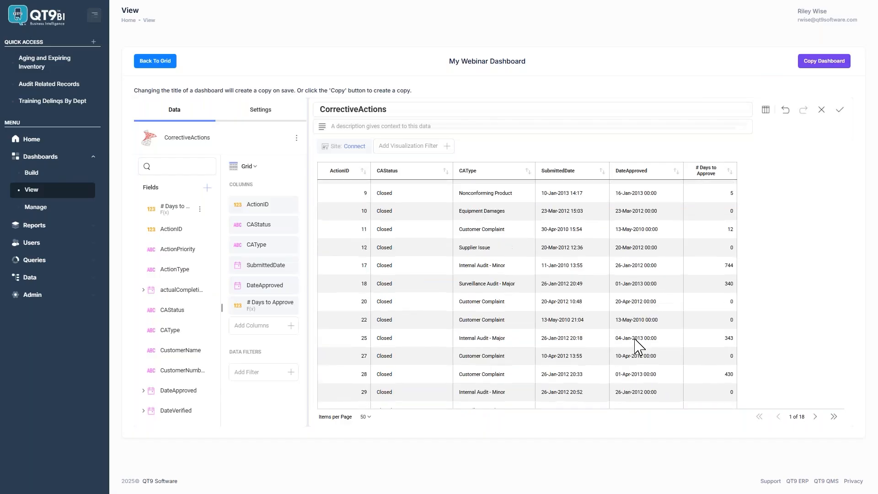
scroll(636, 345, down, 3)
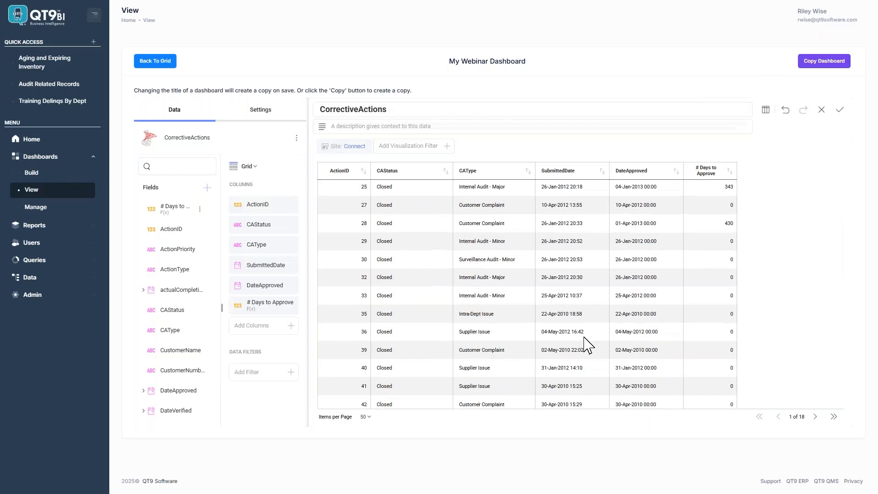
scroll(596, 353, down, 4)
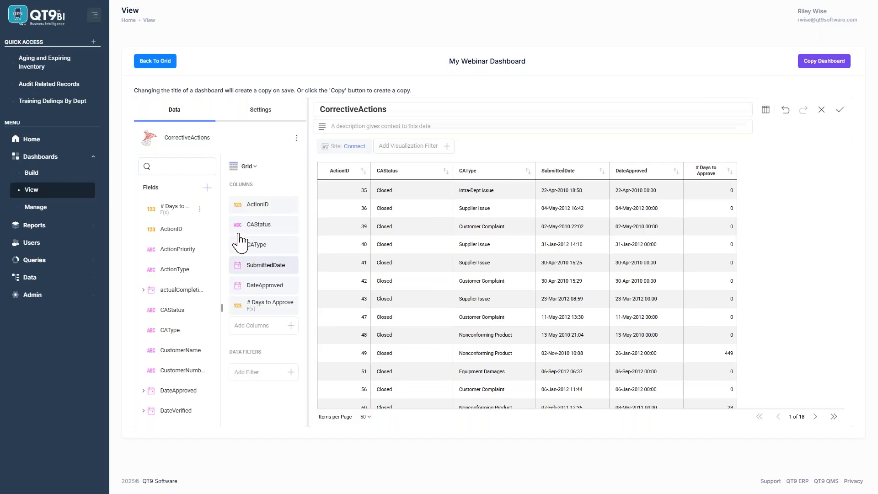
Remove all the columns from the corrective actions grid.
drag(251, 206, 204, 212)
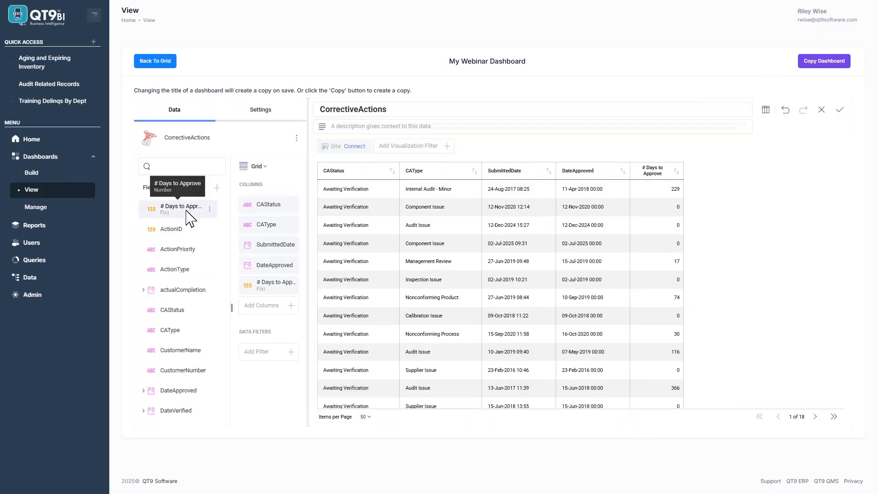
drag(253, 206, 197, 208)
drag(251, 204, 202, 204)
drag(251, 204, 208, 213)
drag(267, 223, 186, 216)
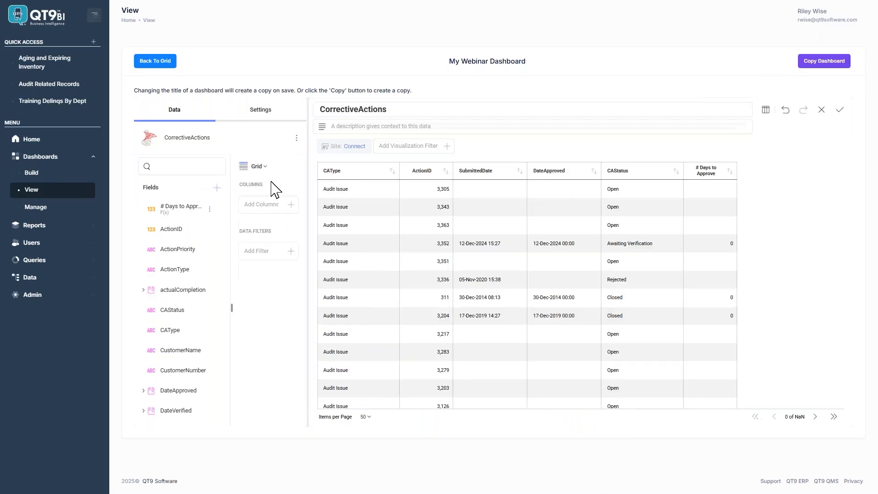
Change the visualization to the Text chart type and use # Days to Approve as its value.
click(252, 169)
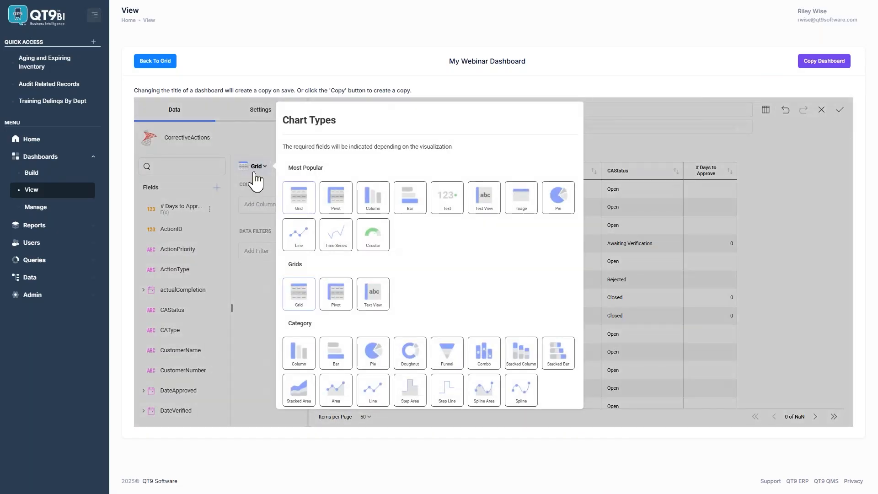
click(450, 204)
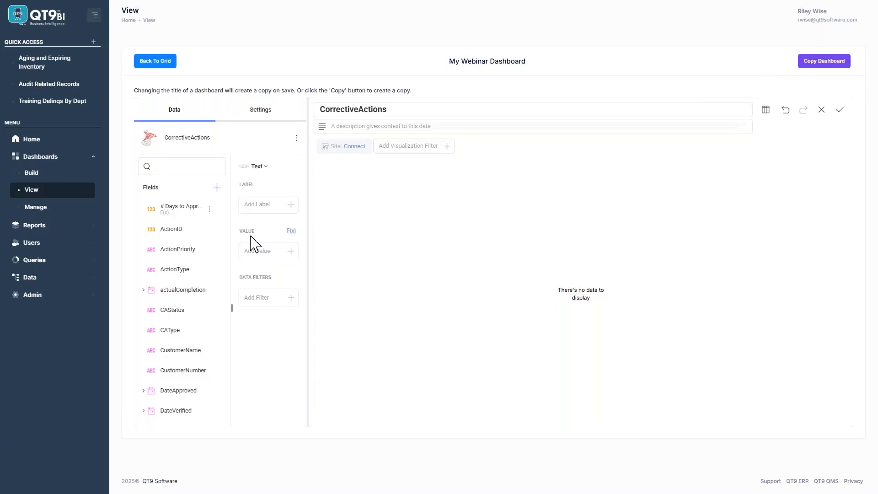
drag(173, 216, 283, 270)
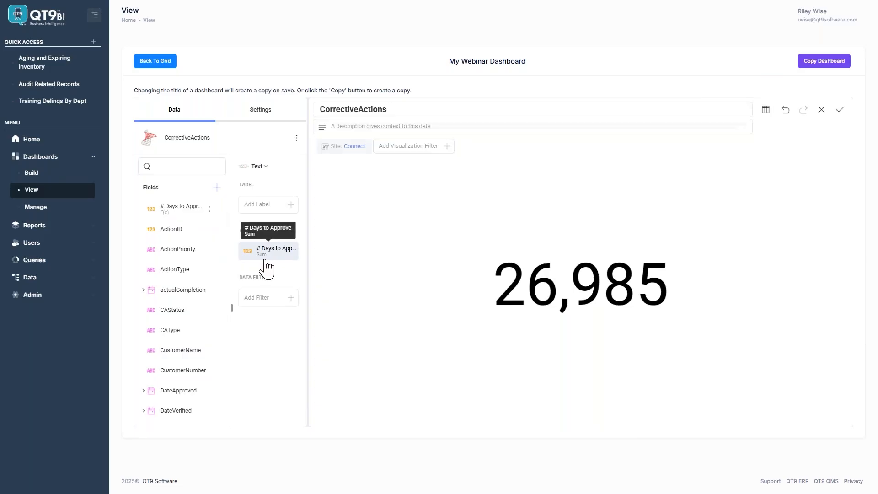
Set the aggregation of the # Days to Approve value to Average and update the field.
click(275, 257)
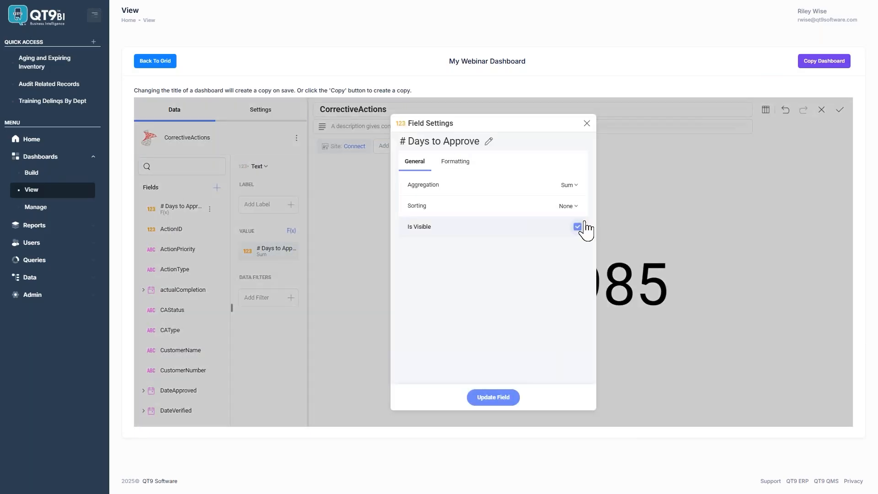
click(582, 186)
click(600, 229)
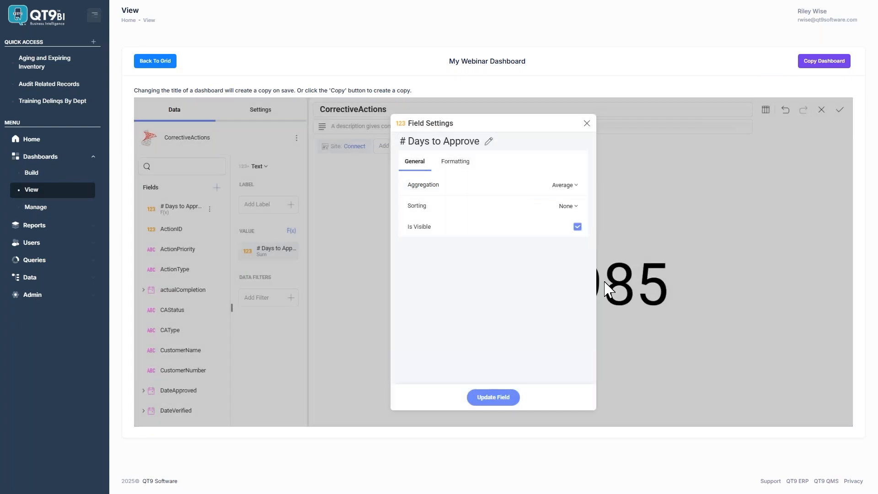
click(498, 398)
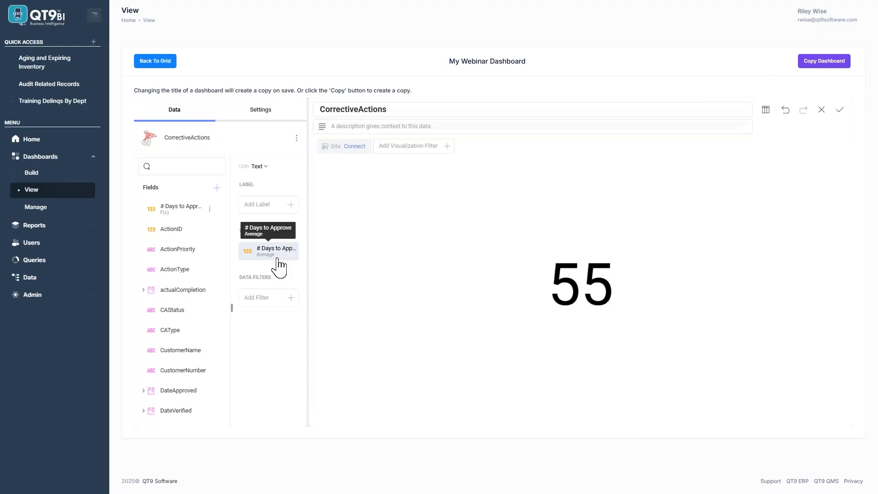
Title the text visualization "Avg Days to Approve CAR" and save it to the dashboard.
click(369, 109)
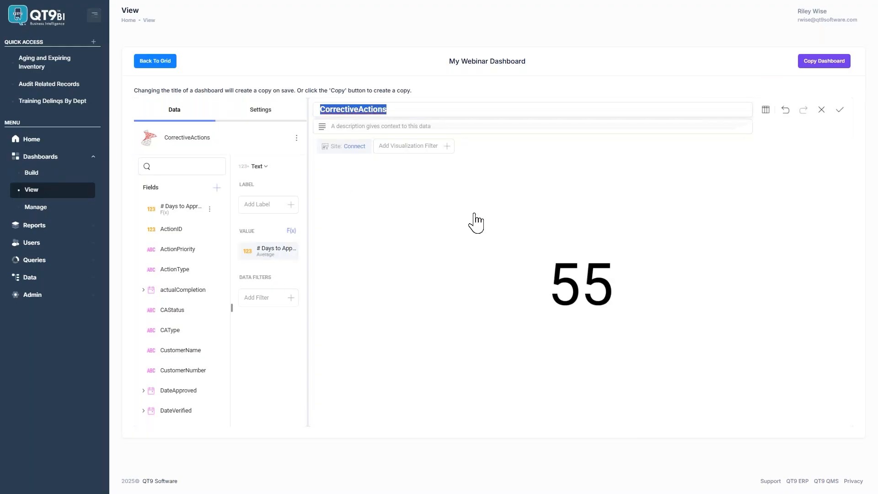
text(Avg)
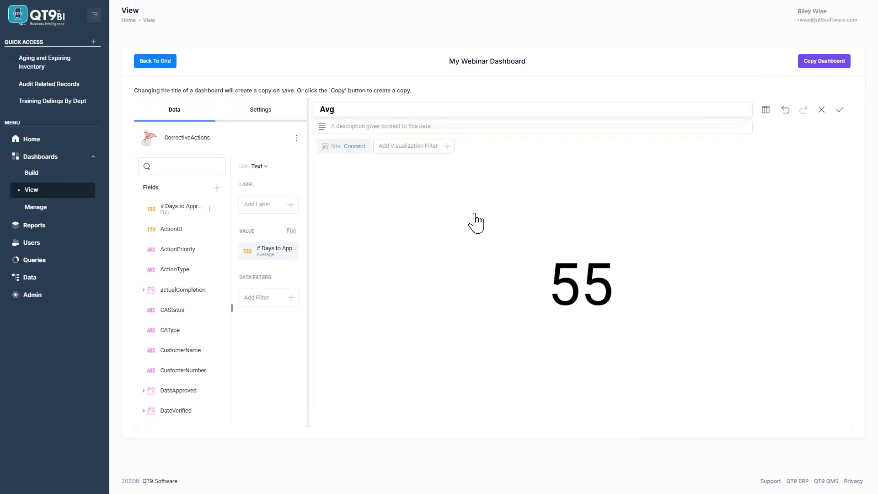
text( Days to Approve CAR)
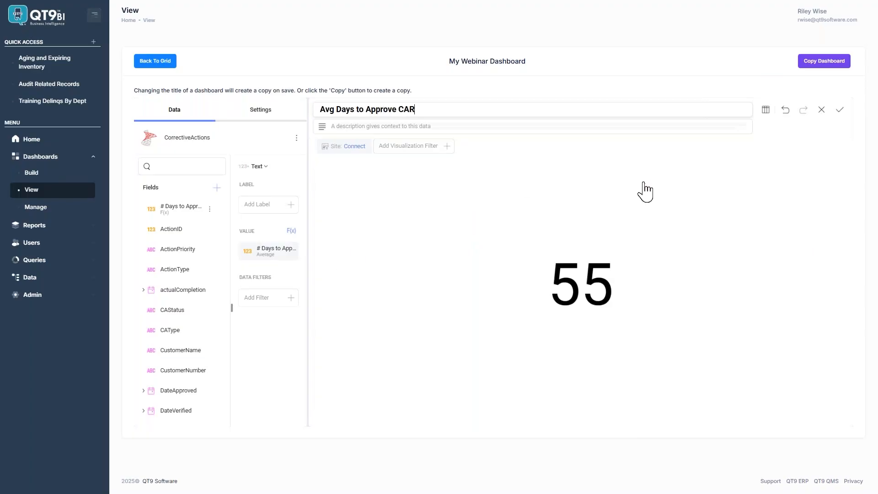
click(835, 114)
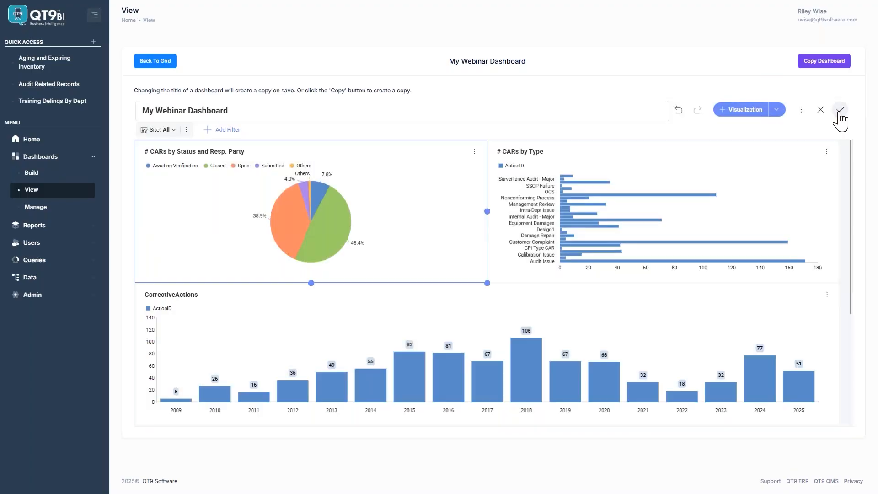
Widen the Avg Days to Approve CAR tile to full width, reduce its height, move it above the other charts, and save the dashboard.
scroll(788, 276, down, 1)
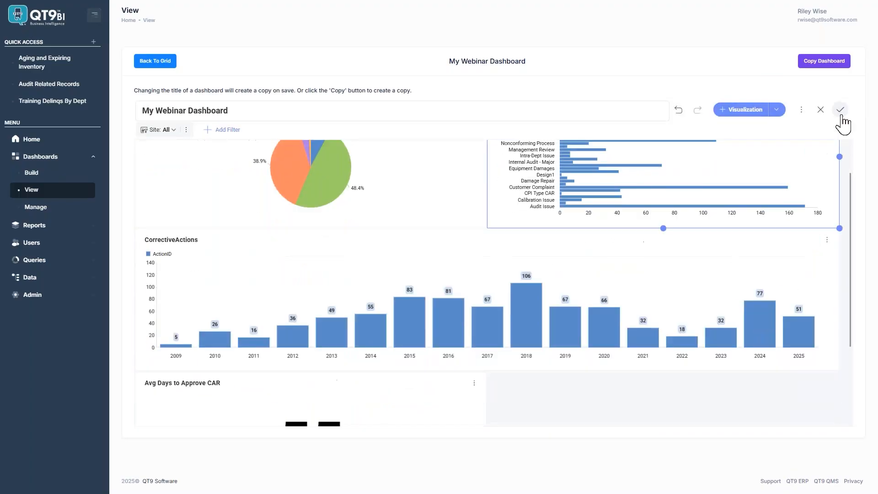
scroll(410, 400, down, 1)
drag(487, 387, 833, 382)
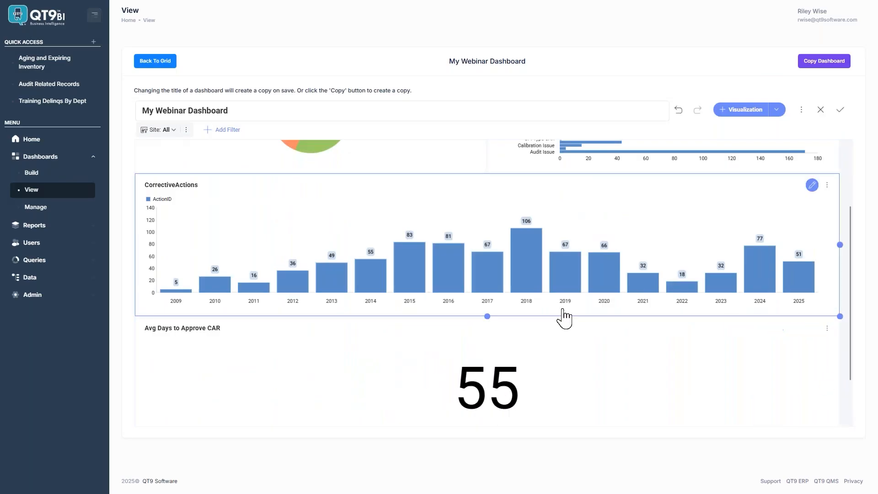
scroll(565, 316, down, 1)
drag(482, 416, 443, 238)
drag(180, 306, 168, 173)
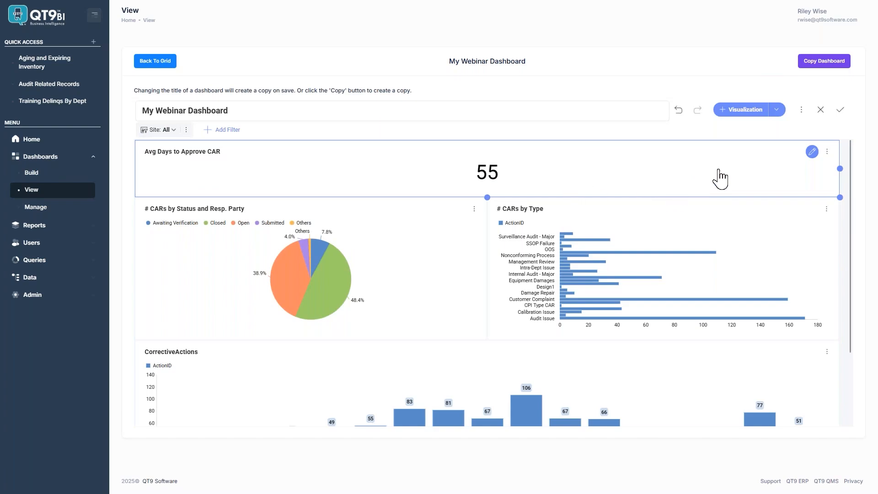
click(840, 110)
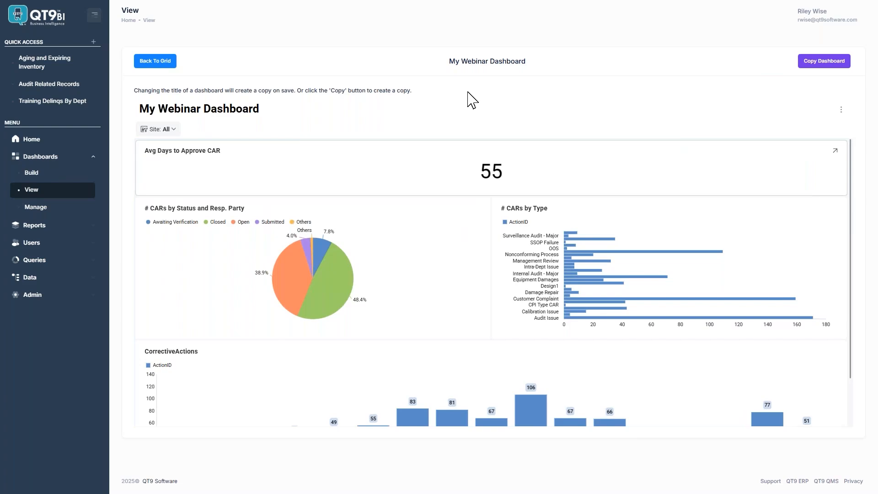
Check which export formats are offered for the dashboard without exporting it.
click(841, 119)
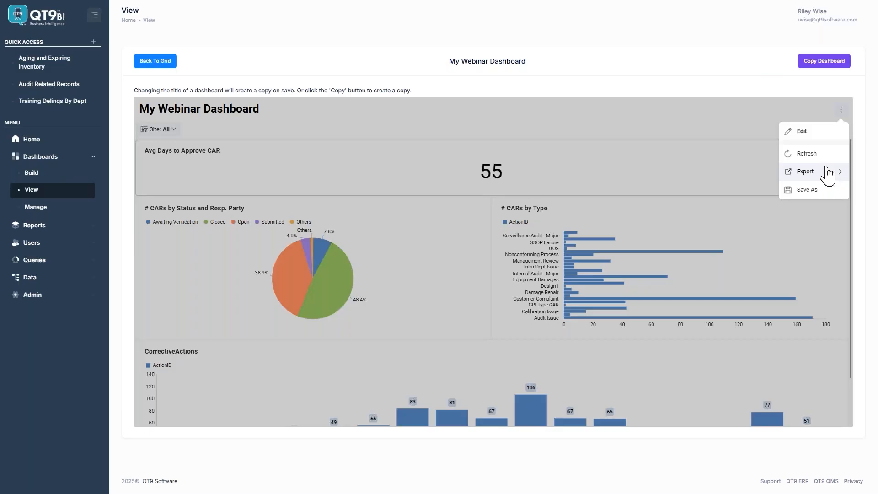
click(838, 173)
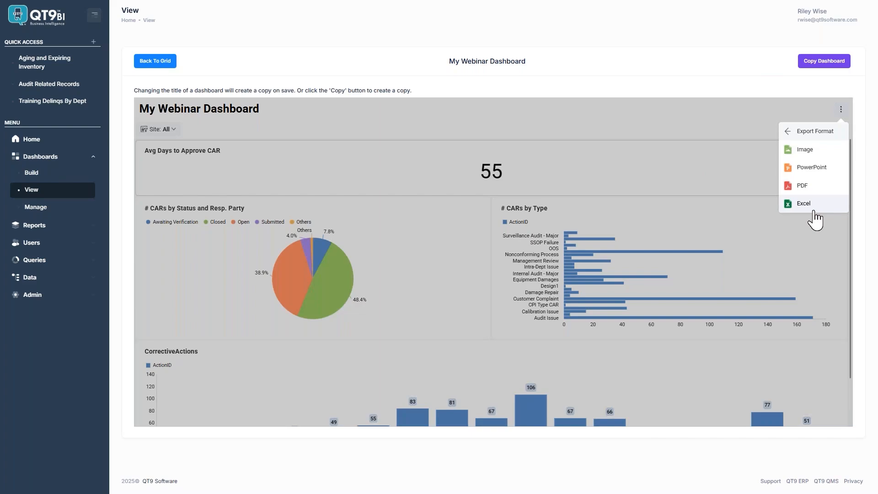
click(632, 125)
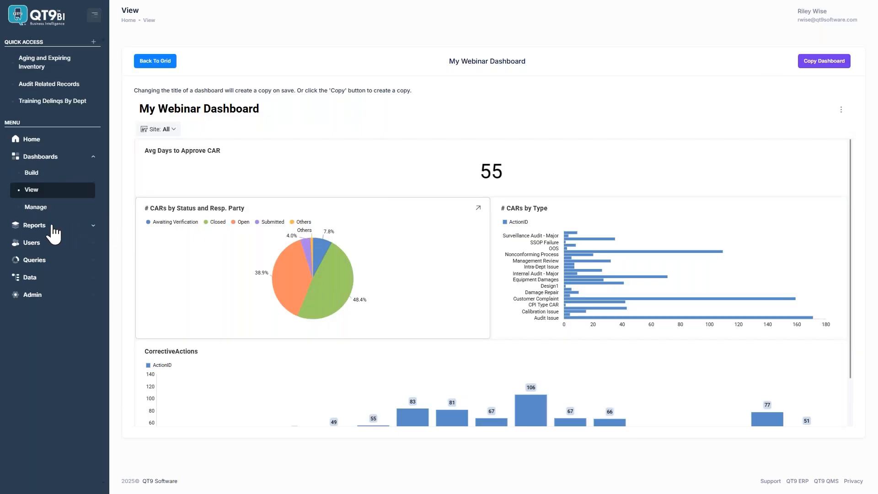
Open the Training Delinqs By Dept report from the list of available reports.
click(50, 175)
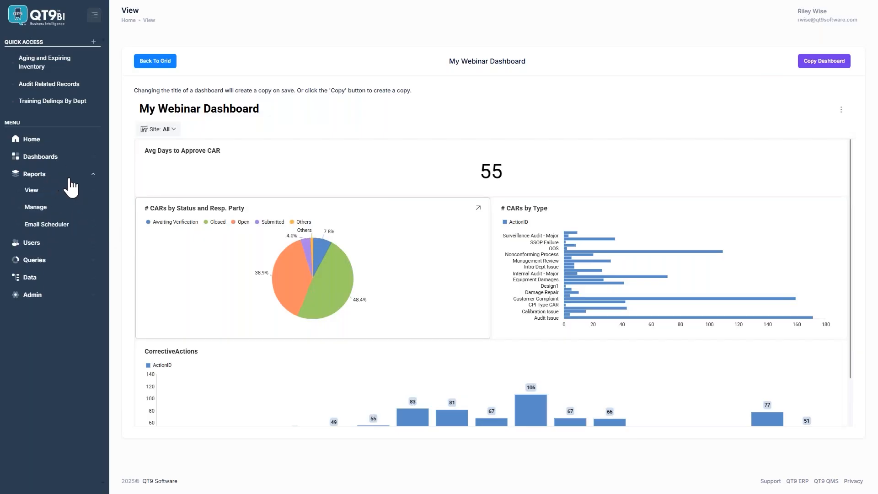
click(33, 189)
click(34, 188)
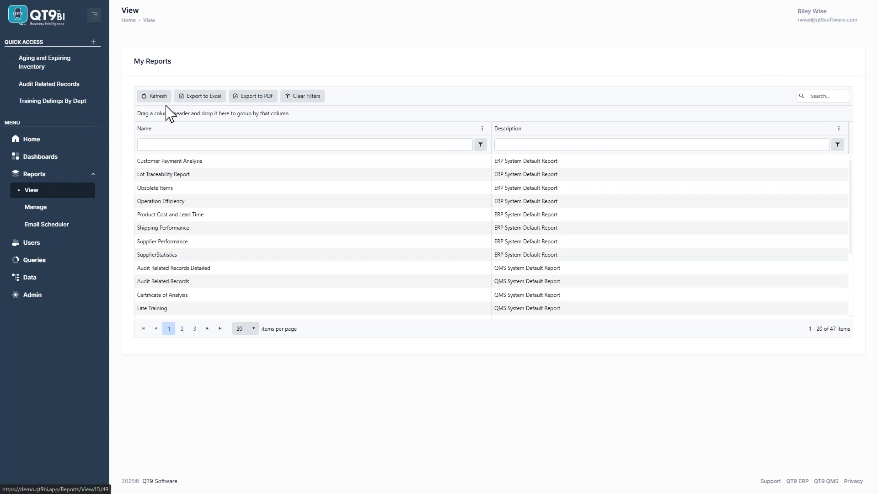
scroll(188, 204, down, 3)
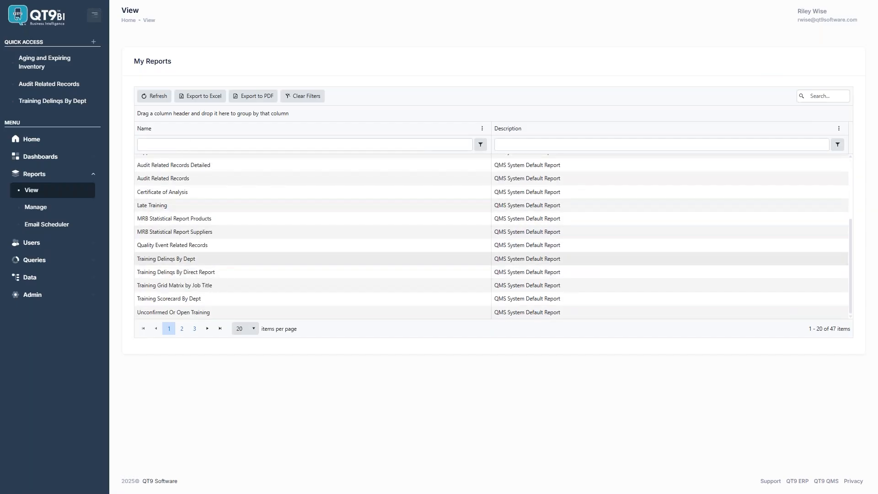
click(214, 259)
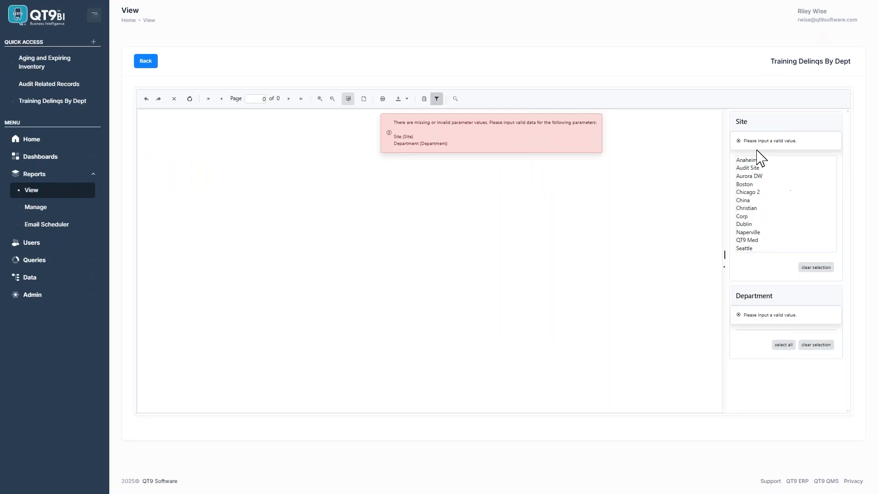
Run the report for the Corp site with all departments selected and zoom out one level.
click(768, 216)
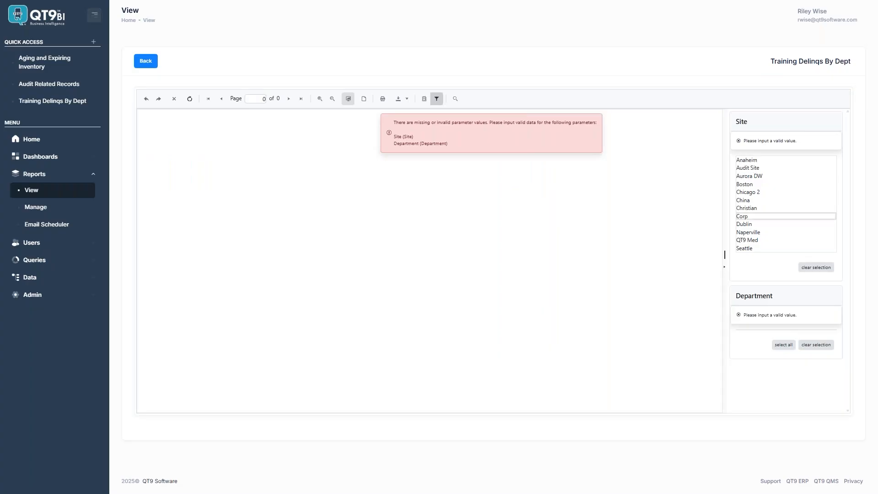
scroll(774, 243, down, 2)
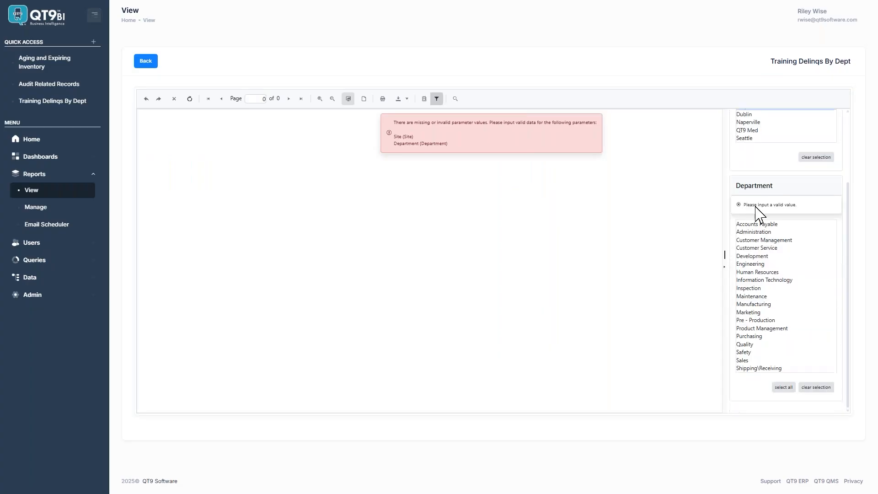
click(783, 388)
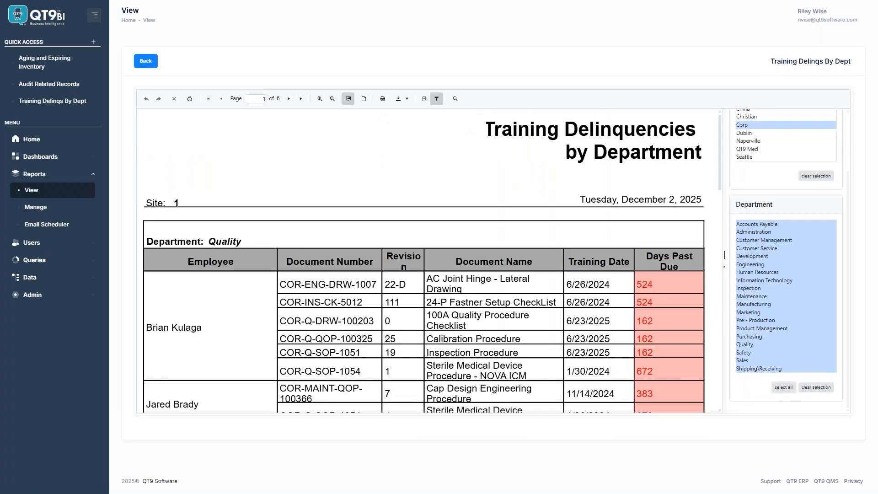
click(333, 99)
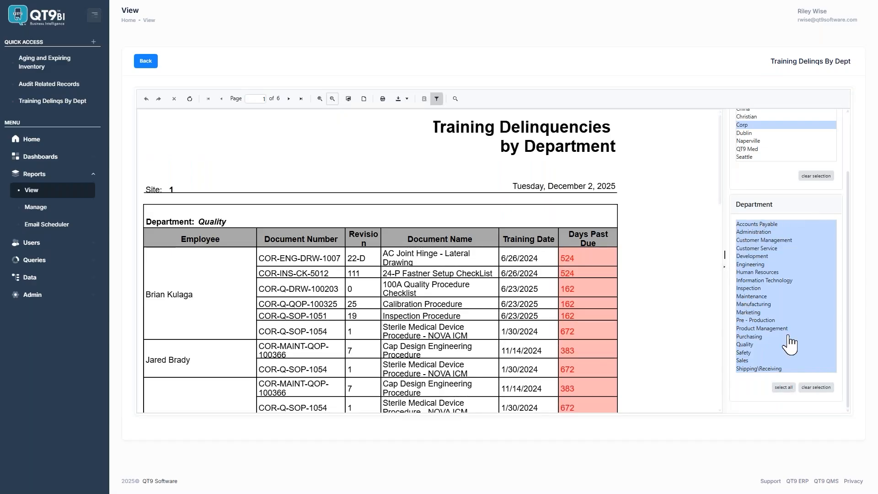
Examine the training delinquencies up to page 3, return to page 1, and show the report in its print page layout.
scroll(743, 293, up, 2)
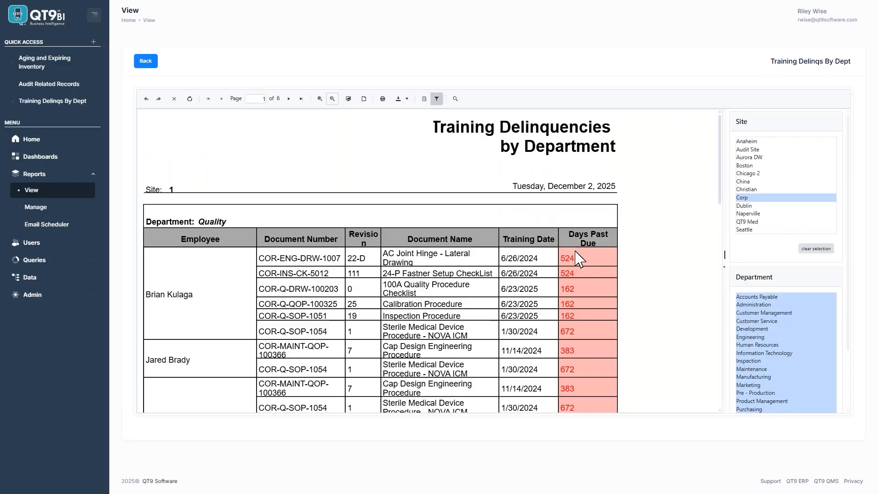
scroll(577, 266, down, 3)
scroll(577, 266, down, 3)
scroll(327, 202, up, 6)
click(289, 99)
click(289, 99)
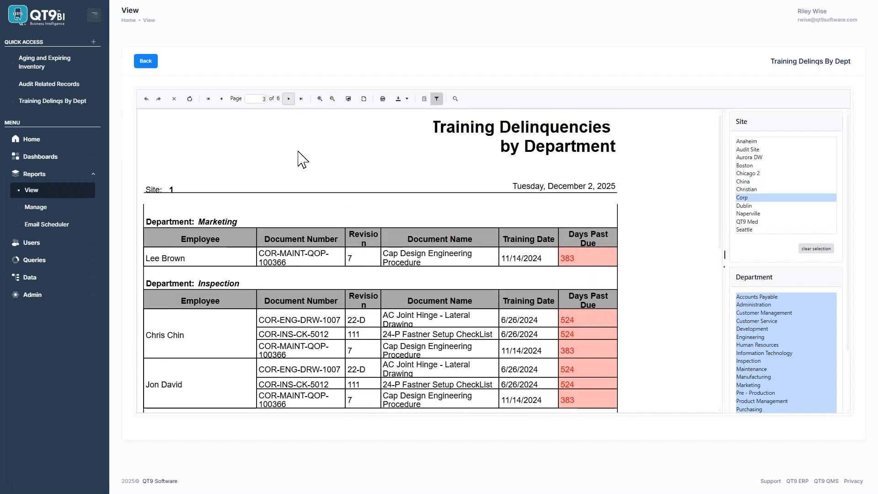
scroll(308, 241, down, 1)
scroll(307, 241, down, 3)
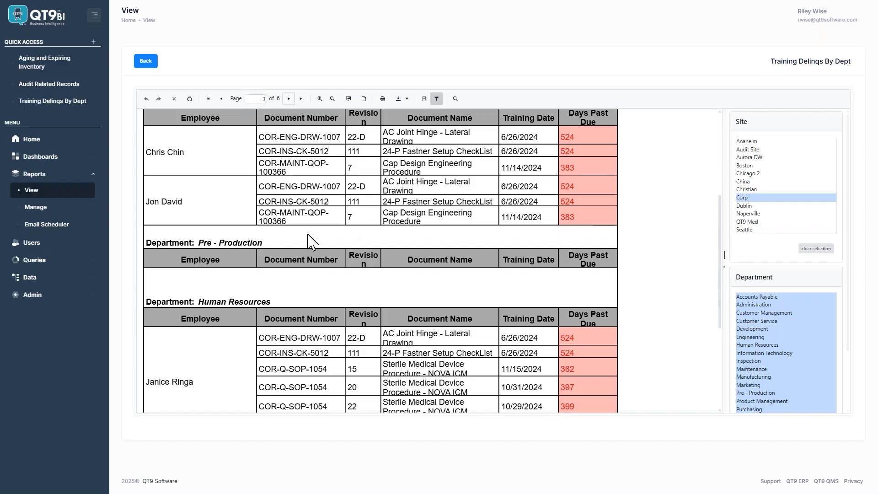
click(221, 100)
click(220, 100)
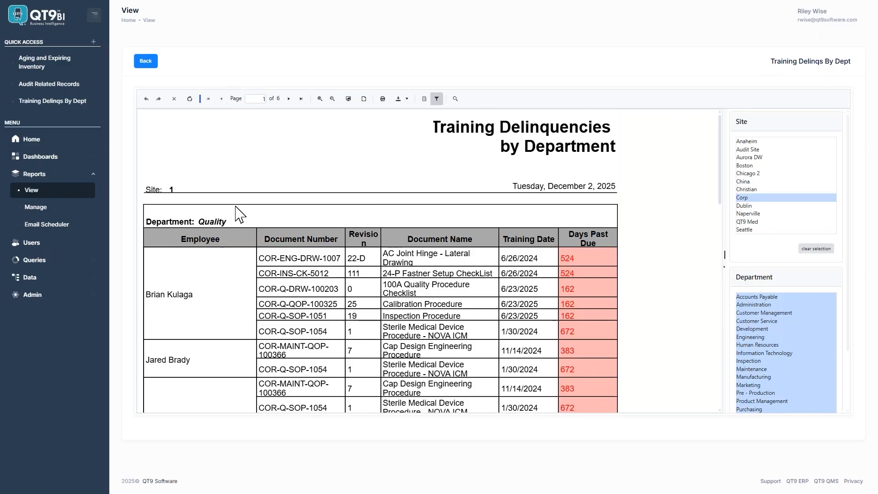
click(363, 103)
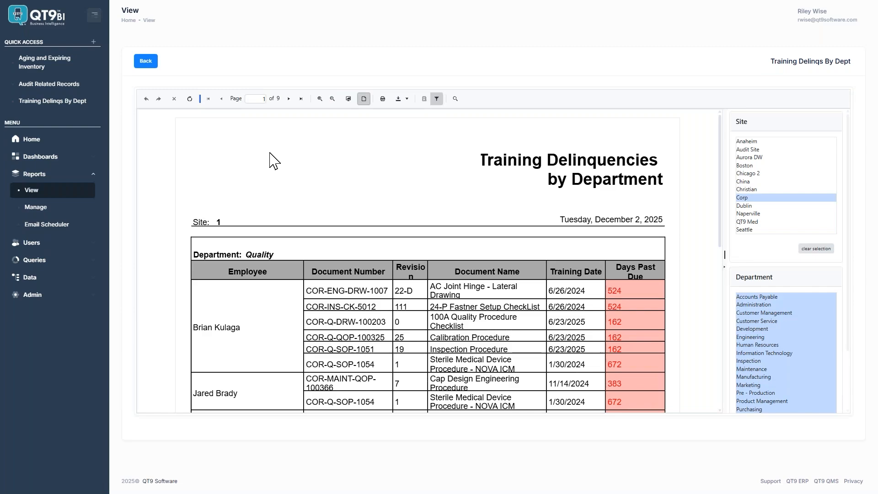
Open the Certificate of Analysis report and preview it for InspectionID 62.
click(41, 192)
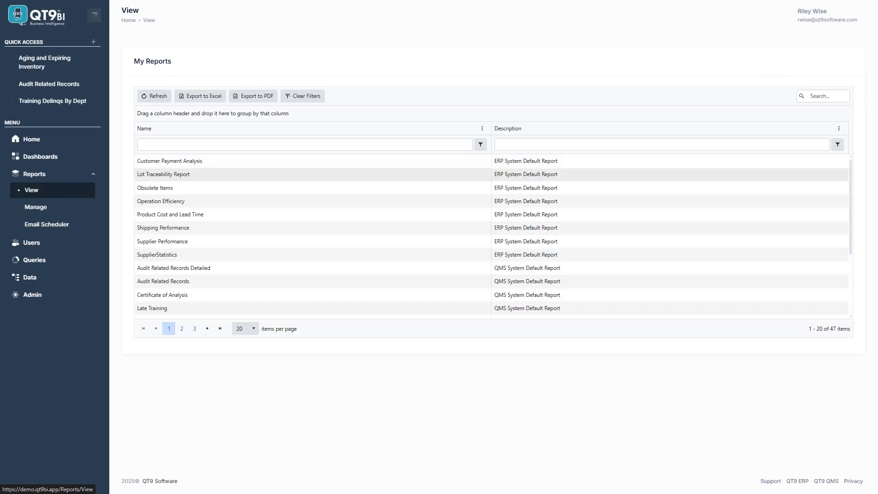
scroll(212, 243, down, 3)
scroll(212, 243, down, 1)
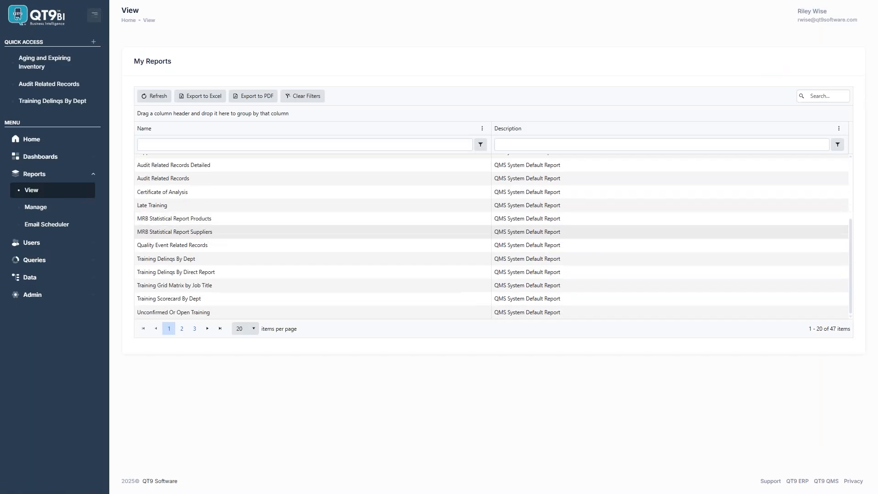
click(192, 192)
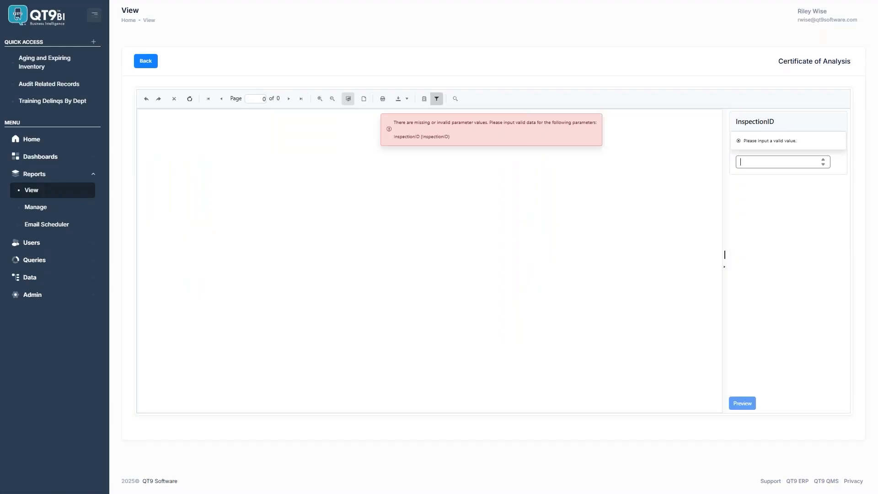
text(62)
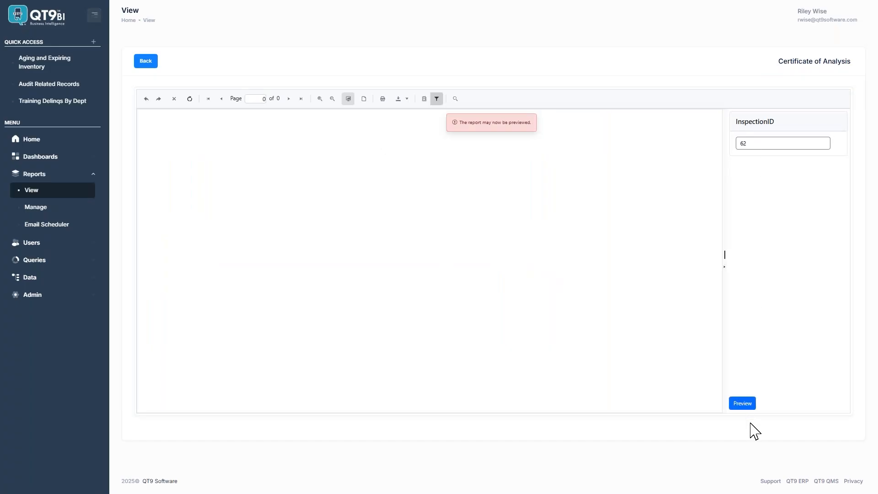
click(745, 406)
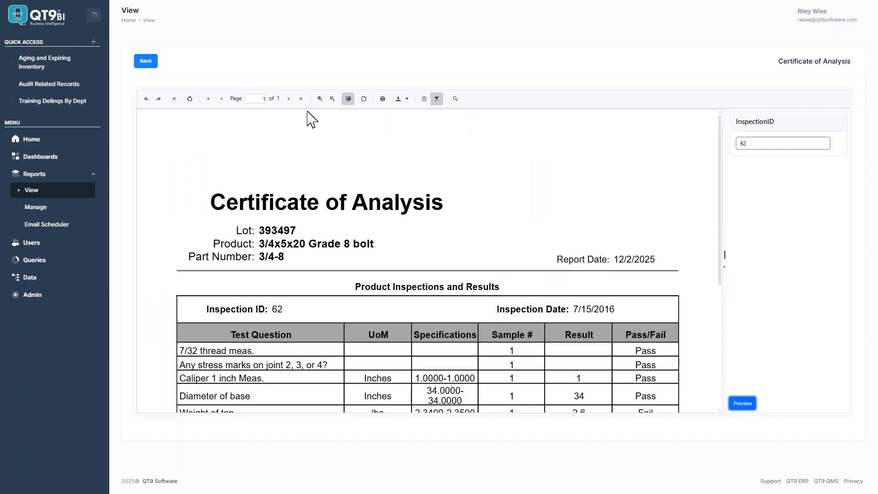
Examine the certificate's inspection results and approval lines at a smaller zoom, and show it in its print page layout.
click(331, 99)
scroll(393, 261, down, 3)
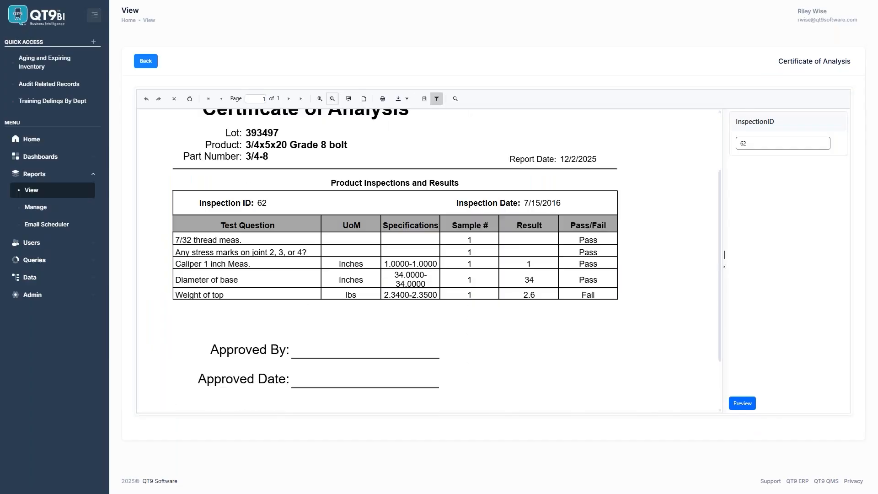
scroll(393, 260, up, 3)
scroll(393, 261, down, 1)
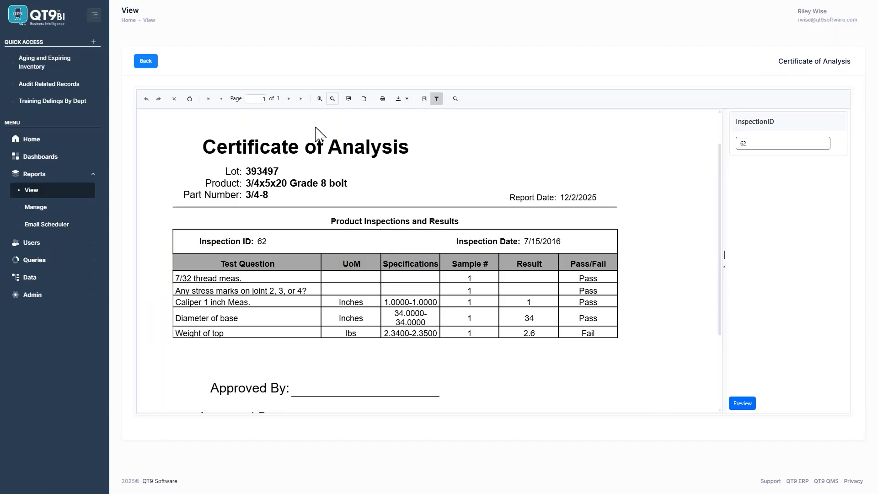
click(333, 101)
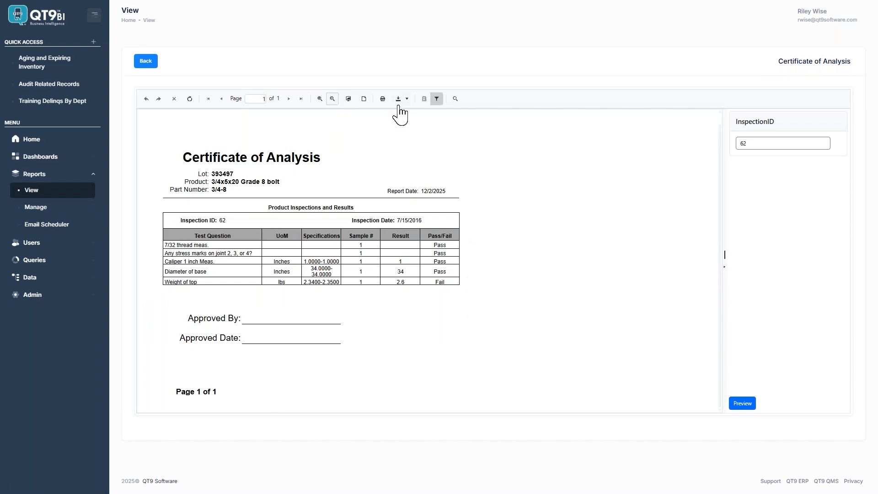
click(364, 99)
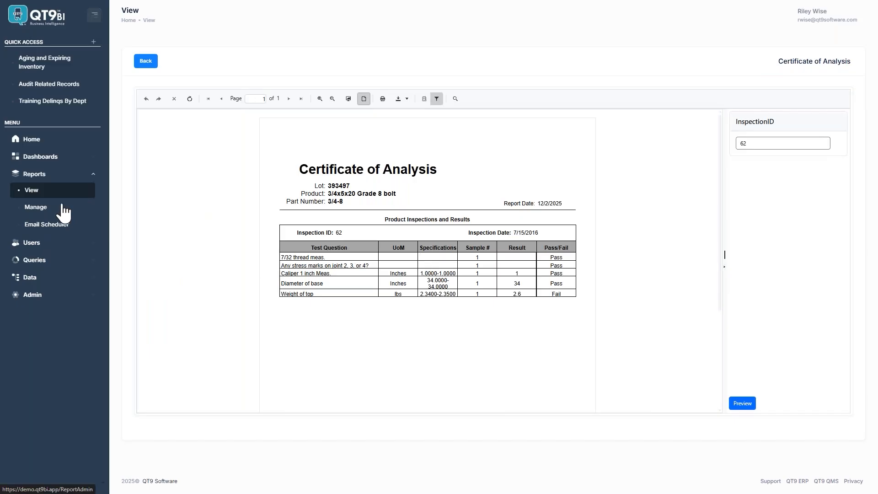
Return to the list of viewable reports and open the Supplier Performance report.
click(48, 197)
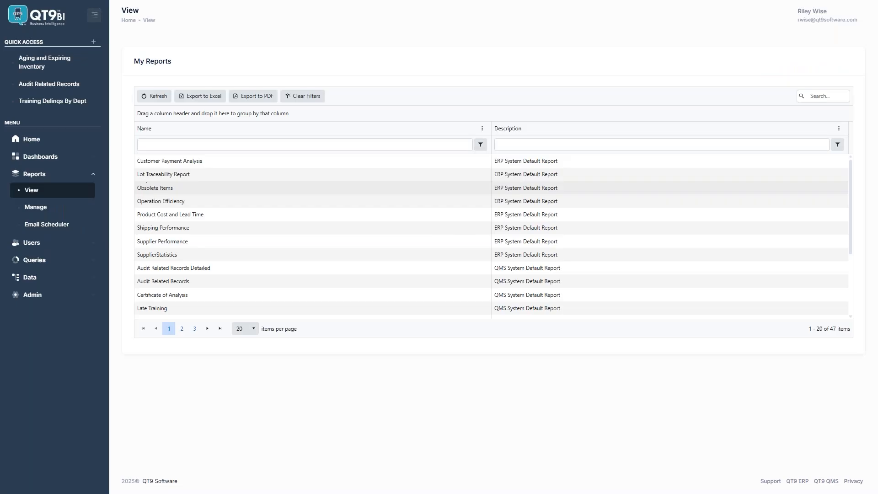
scroll(191, 235, down, 3)
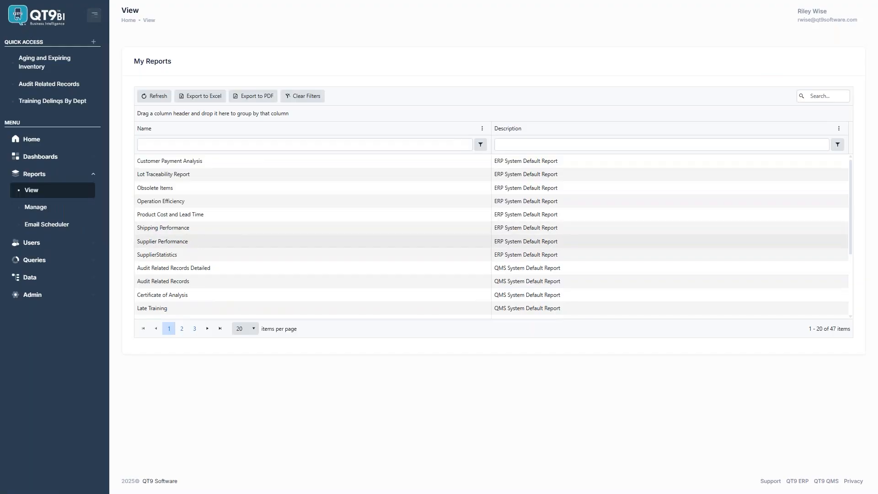
click(158, 241)
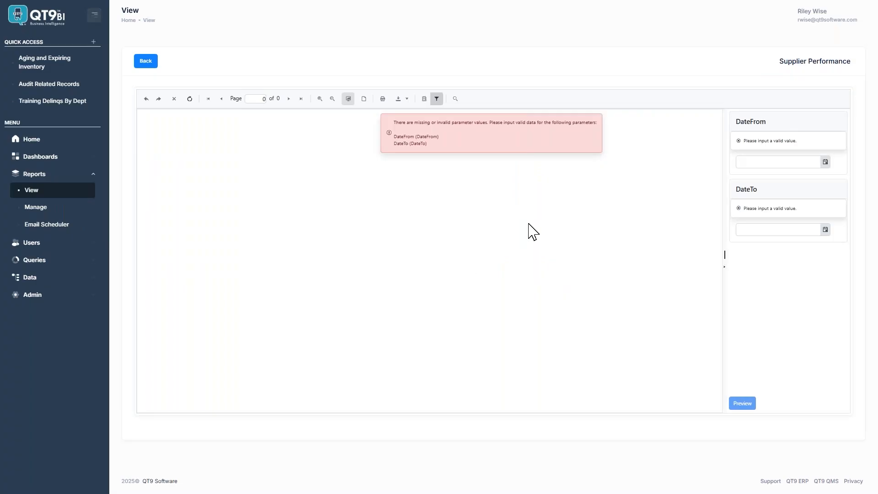
Set the Supplier Performance report's DateFrom parameter to 1/1/2024.
click(826, 163)
click(795, 177)
click(793, 179)
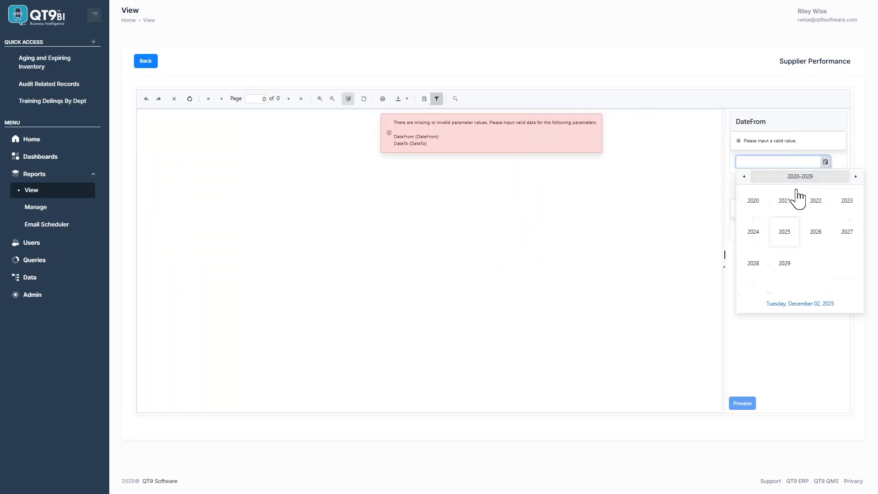
click(753, 232)
click(752, 205)
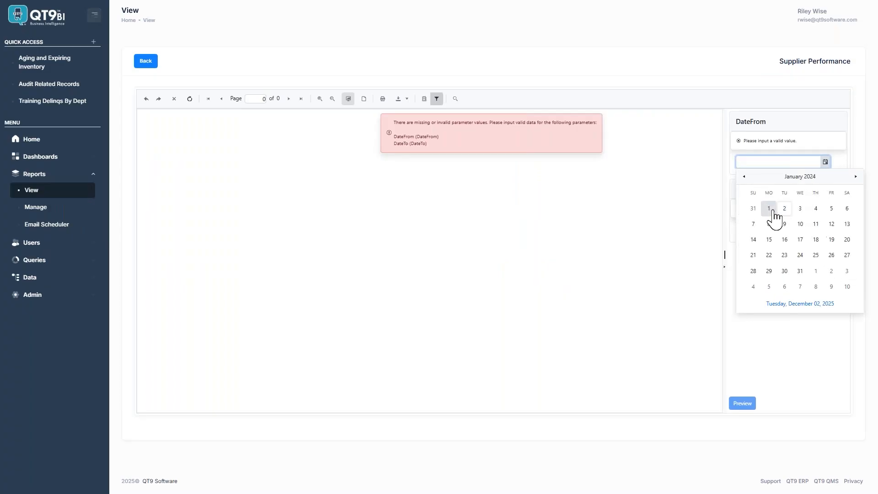
click(772, 211)
Set the DateTo parameter to 12/31/2024 and preview the report.
click(825, 211)
click(812, 225)
click(756, 249)
click(784, 257)
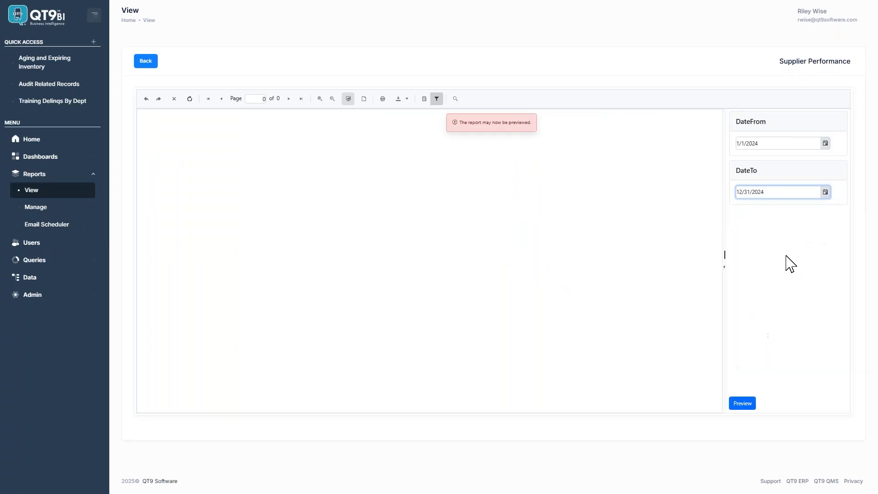
click(743, 404)
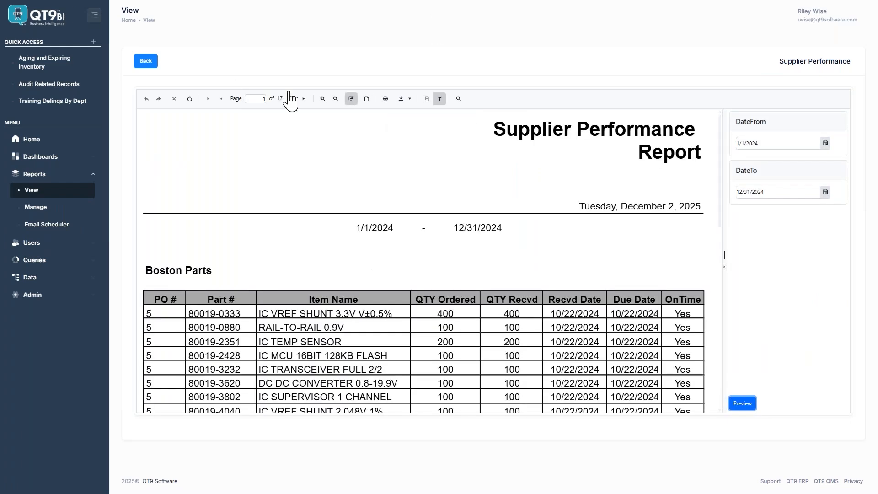
Examine the suppliers' on-time deliveries up to page 6 at a smaller zoom, and return to the report list.
click(335, 100)
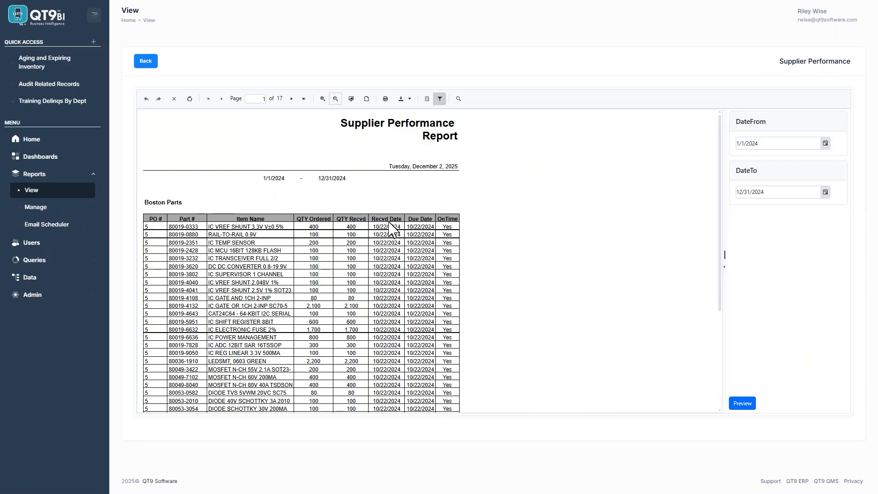
click(295, 101)
click(295, 101)
click(295, 101)
click(295, 101)
click(295, 101)
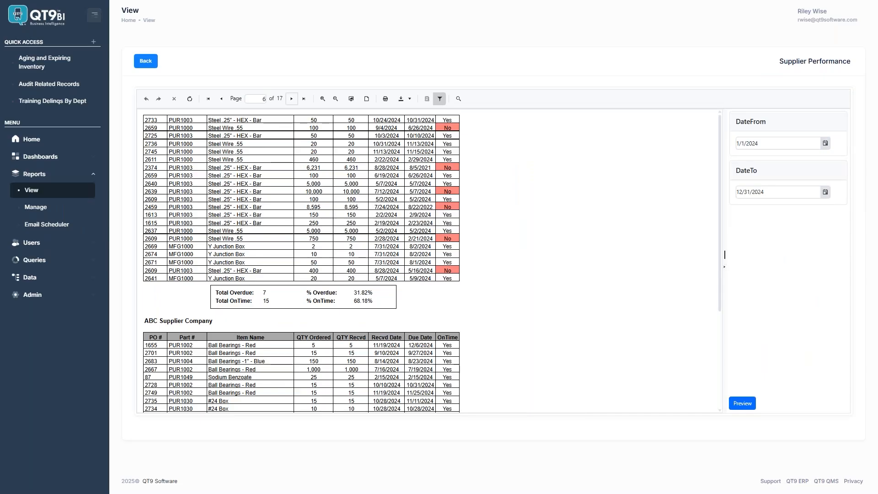
click(145, 62)
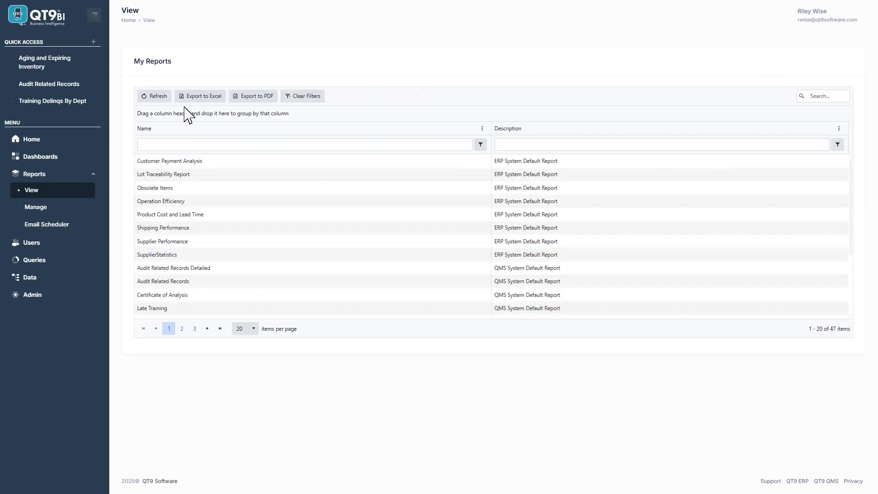
Start building a new query on the QMS DataSource.
click(75, 175)
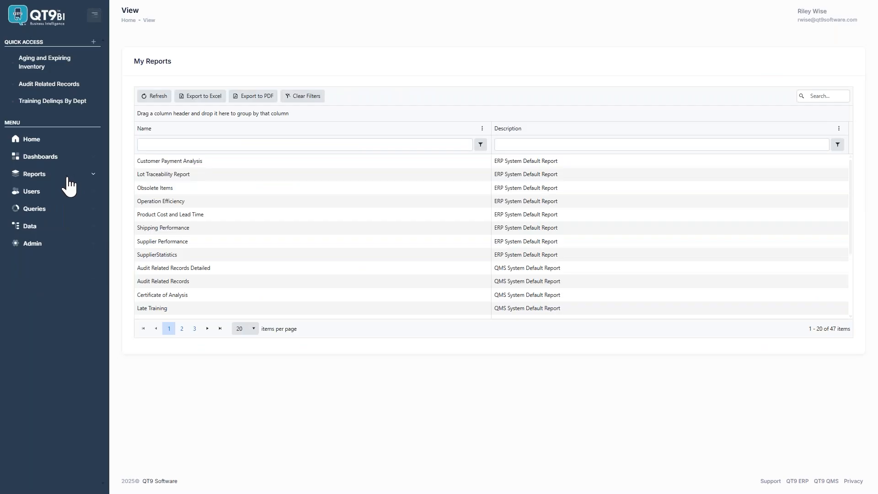
click(45, 211)
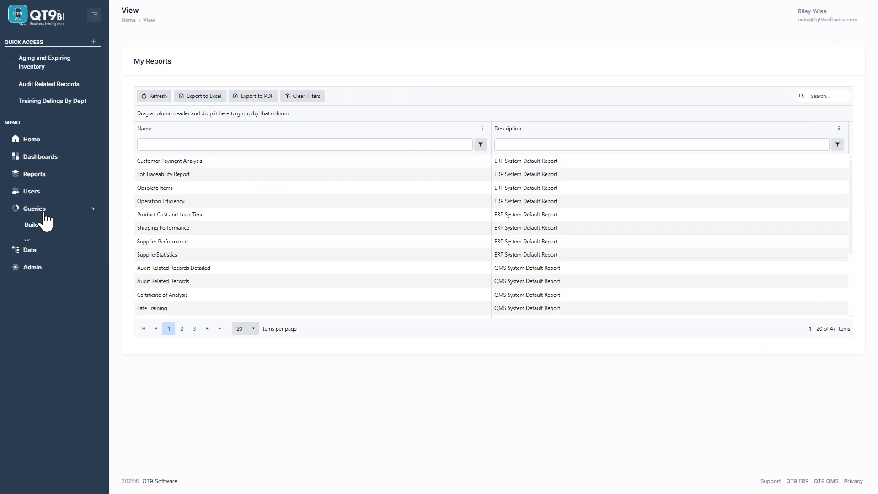
click(33, 223)
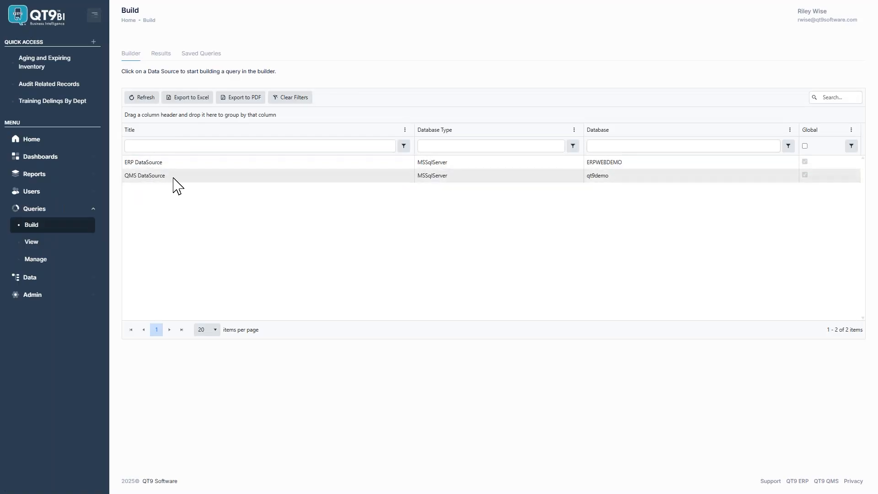
click(149, 175)
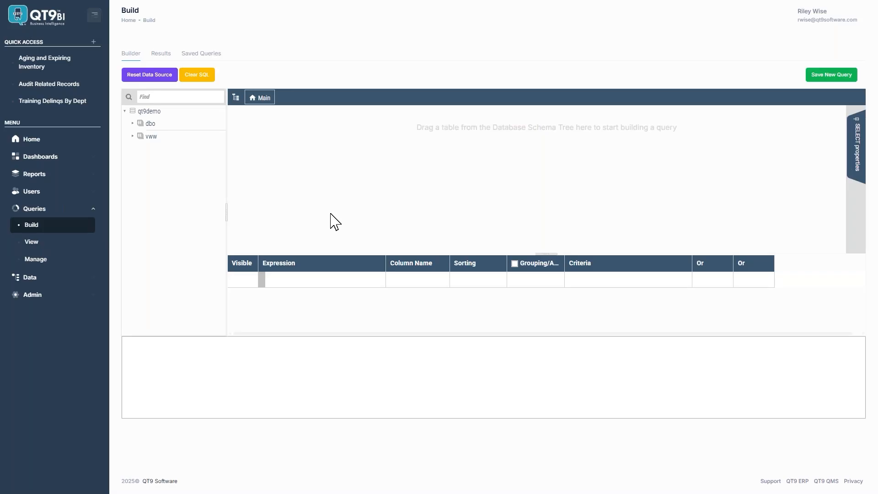
Expand the dbo tables in the schema tree and add tblAudit to the query canvas.
click(133, 124)
click(141, 137)
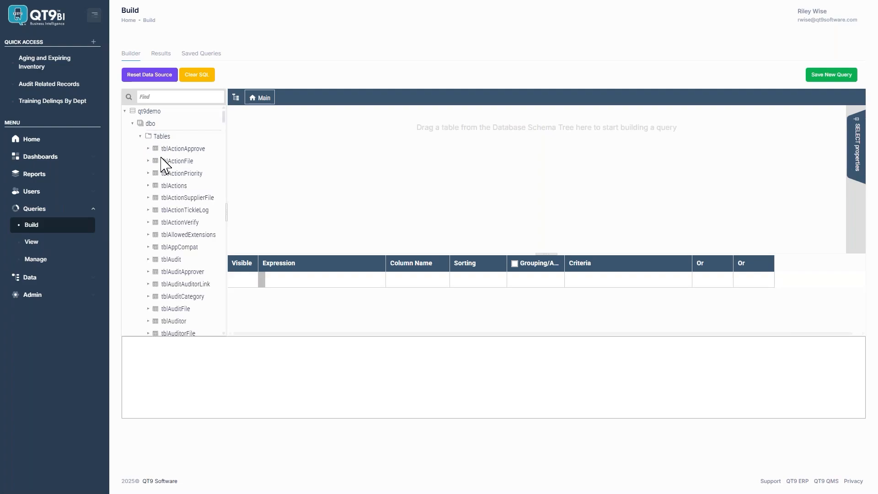
drag(171, 265, 390, 157)
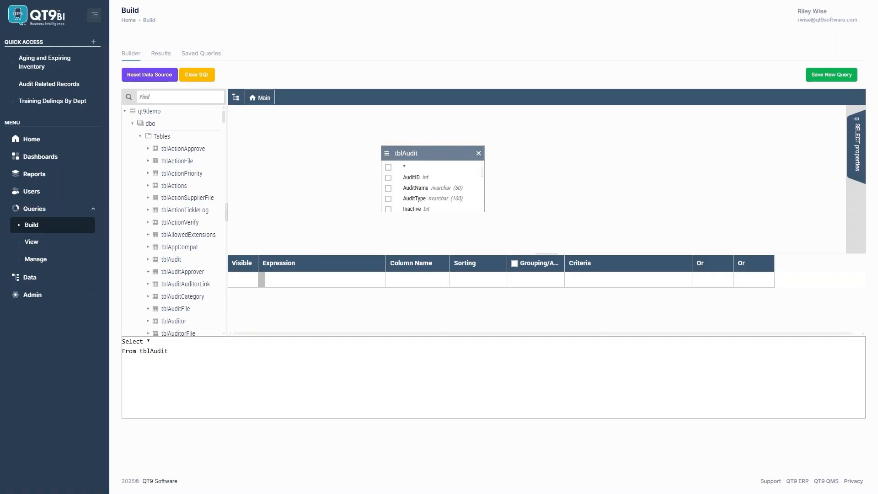
Include the AuditID, AuditName, AuditType and Inactive columns of tblAudit in the query and execute it.
click(151, 341)
click(388, 177)
click(388, 188)
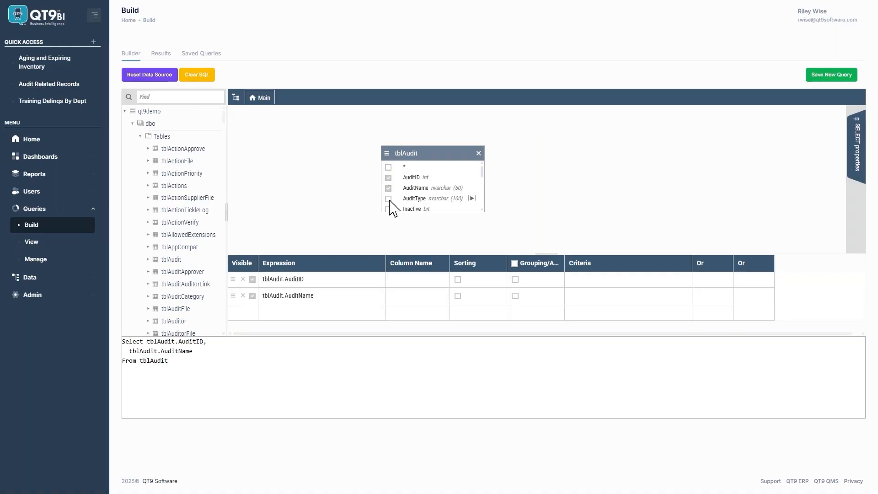
click(389, 198)
click(389, 209)
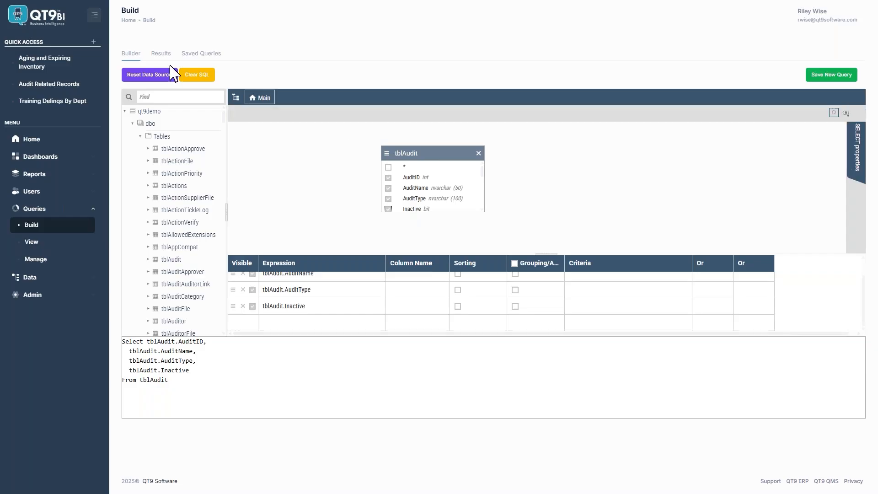
click(161, 54)
click(138, 75)
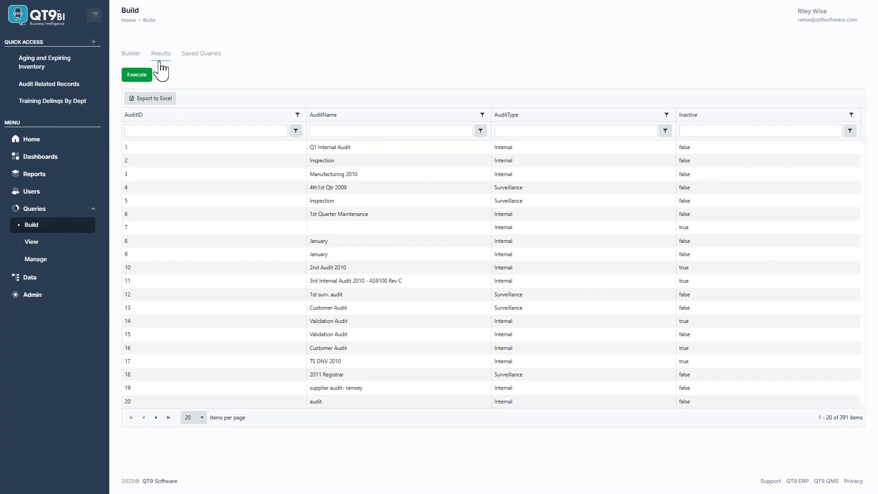
Load the saved Document Query into the builder, look through its SQL, and execute it.
click(193, 56)
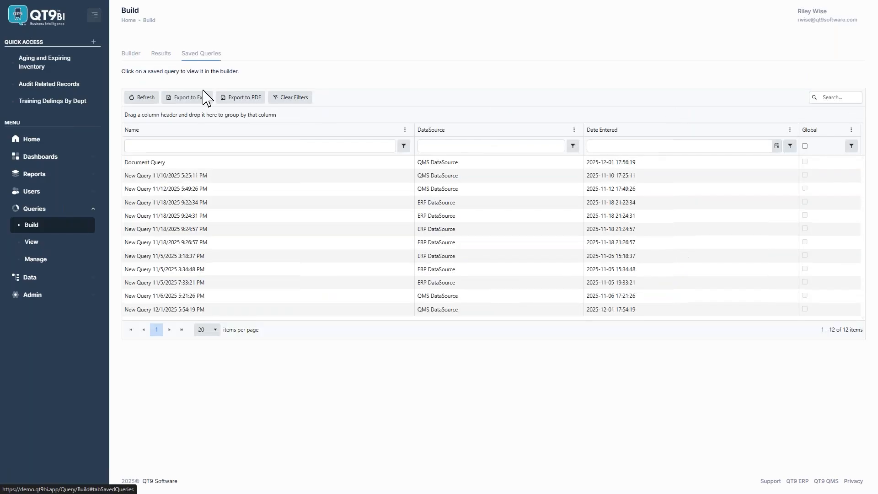
click(166, 163)
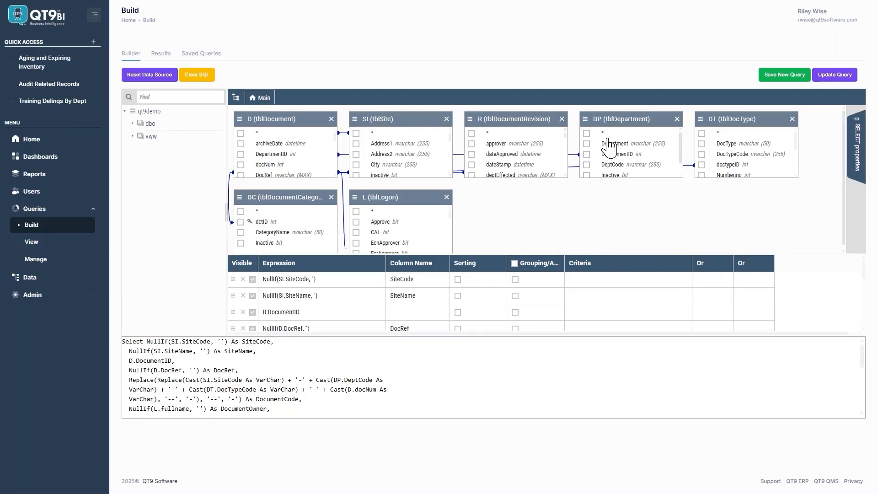
scroll(256, 375, down, 3)
scroll(143, 348, down, 3)
scroll(143, 348, up, 6)
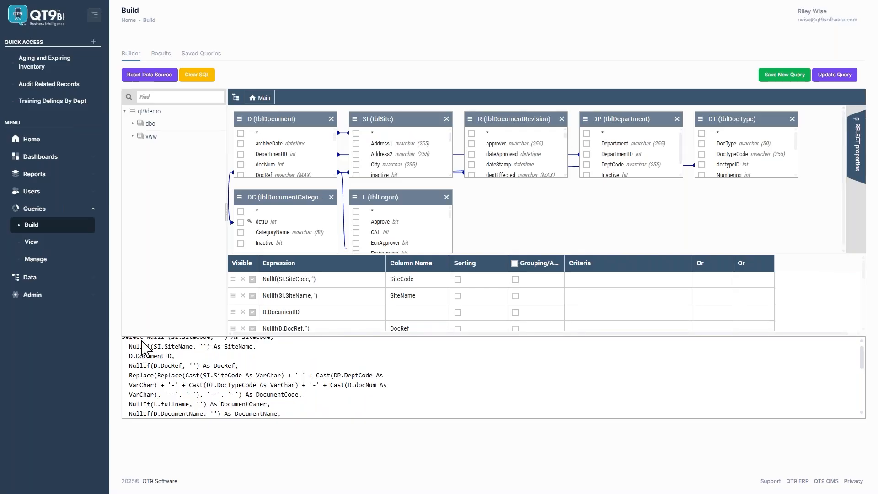
click(161, 54)
click(138, 76)
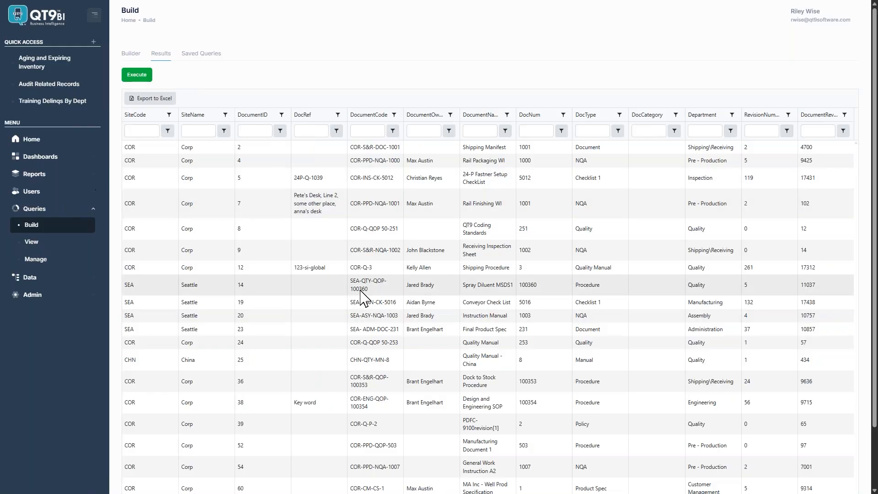
Look over the display mode choices in the account options and go to the home page.
click(814, 28)
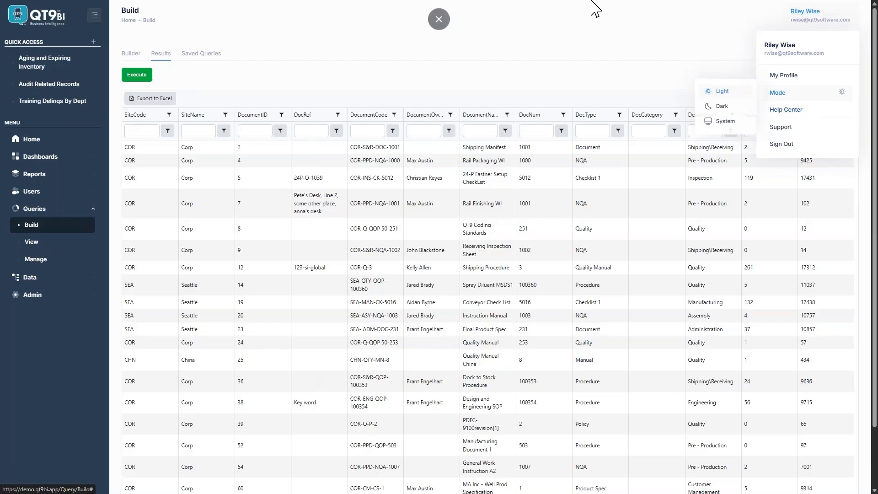
click(65, 139)
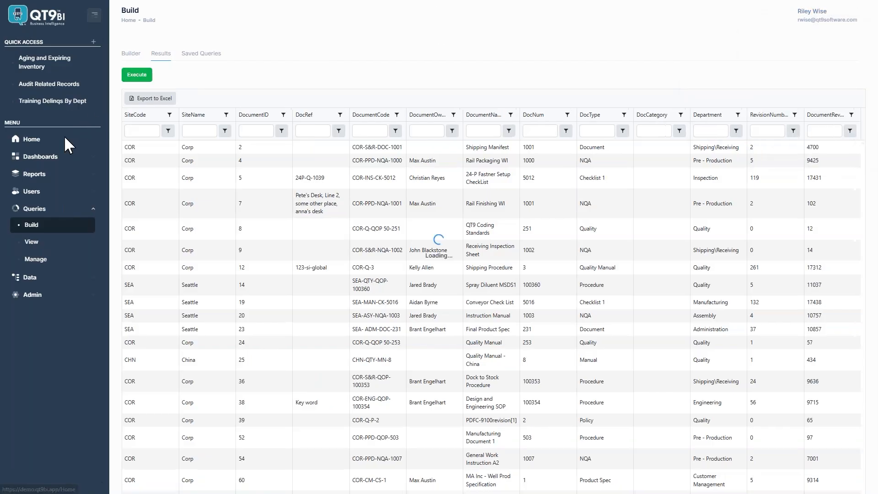